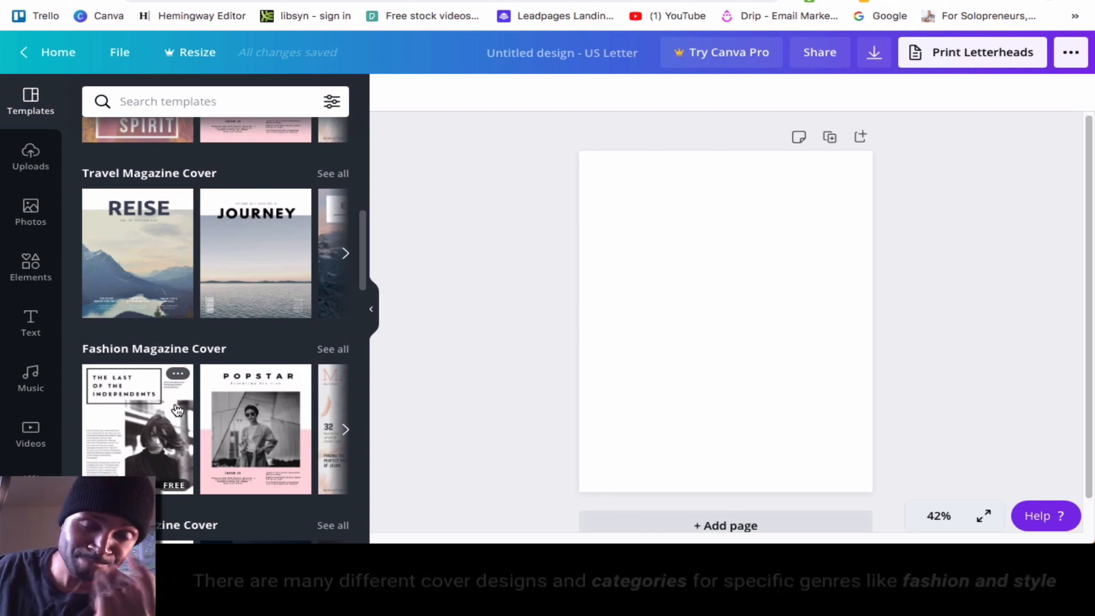
# Browse the magazine cover templates and open the five-page POPSTAR template in the Teen Magazine Cover category
pyautogui.scroll(-1, 177, 409)
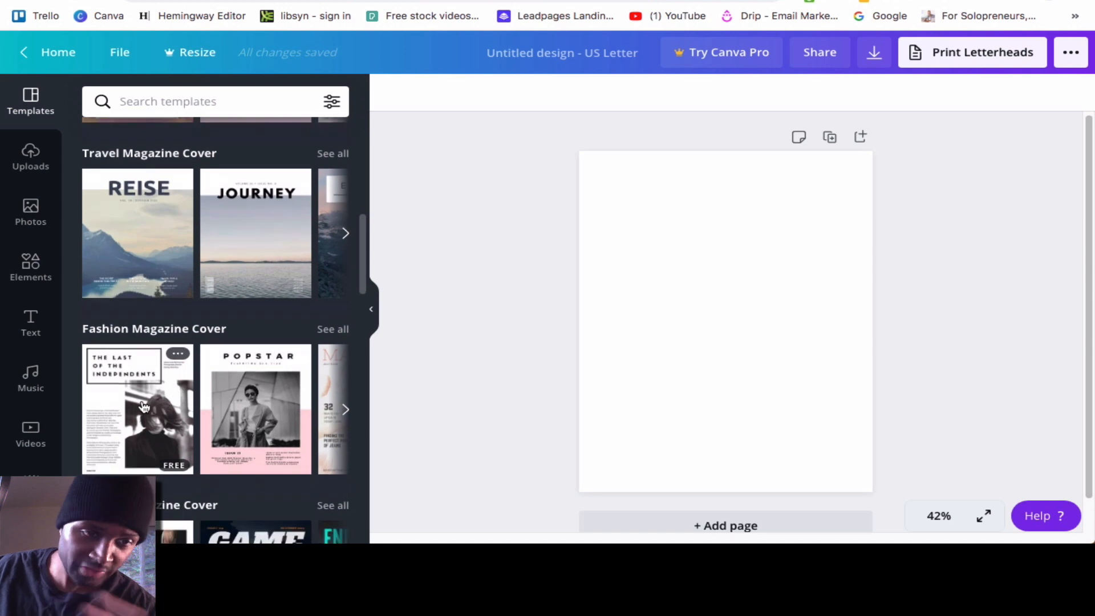
pyautogui.scroll(-7, 182, 406)
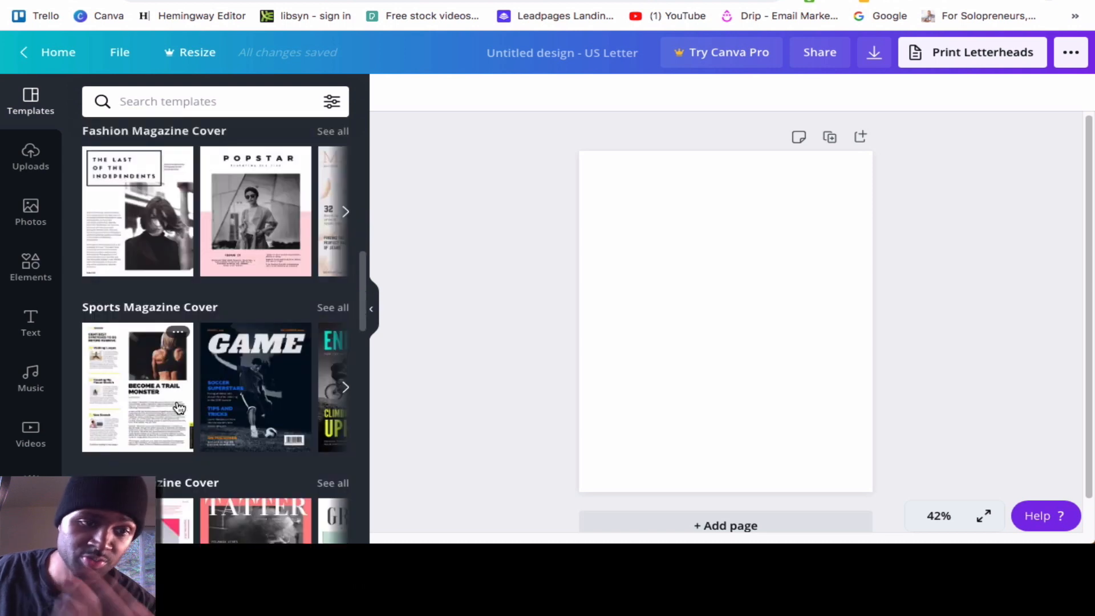
pyautogui.scroll(-5, 174, 410)
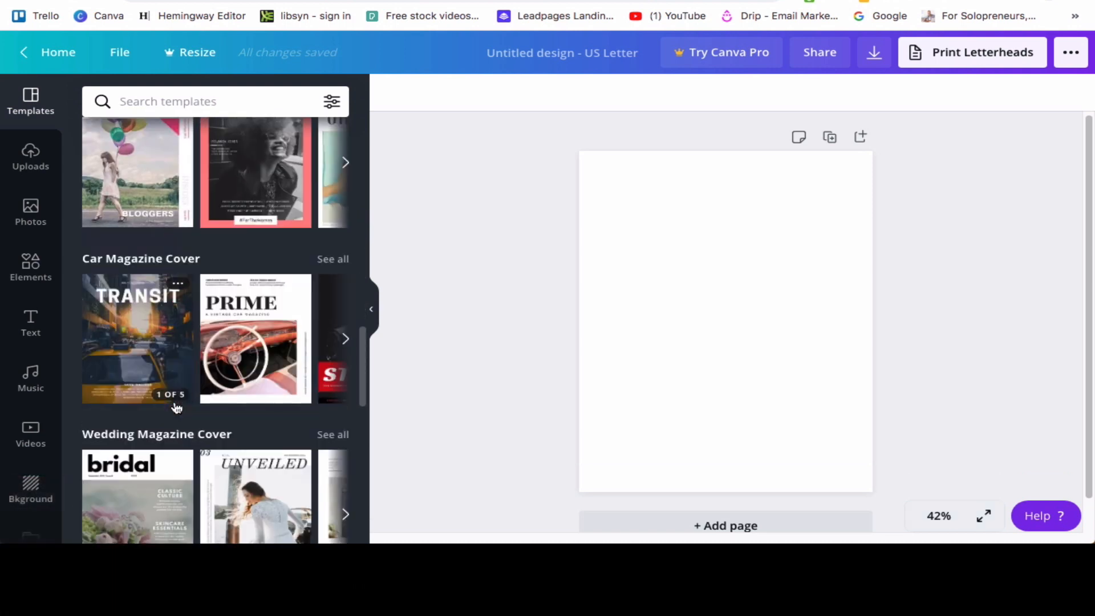
pyautogui.scroll(15, 162, 412)
pyautogui.moveTo(276, 371)
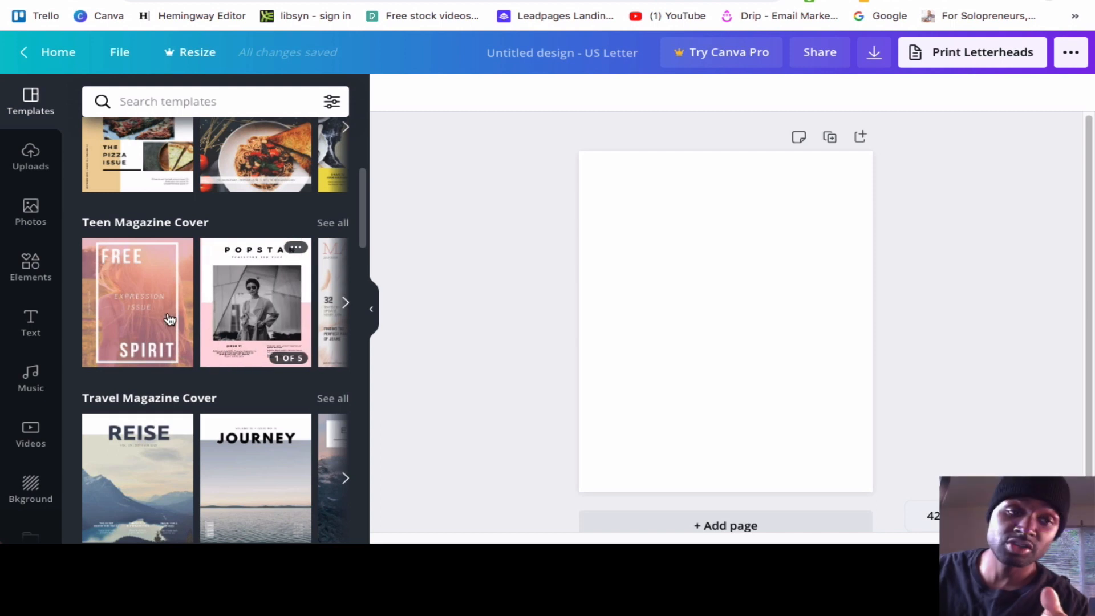
pyautogui.click(266, 296)
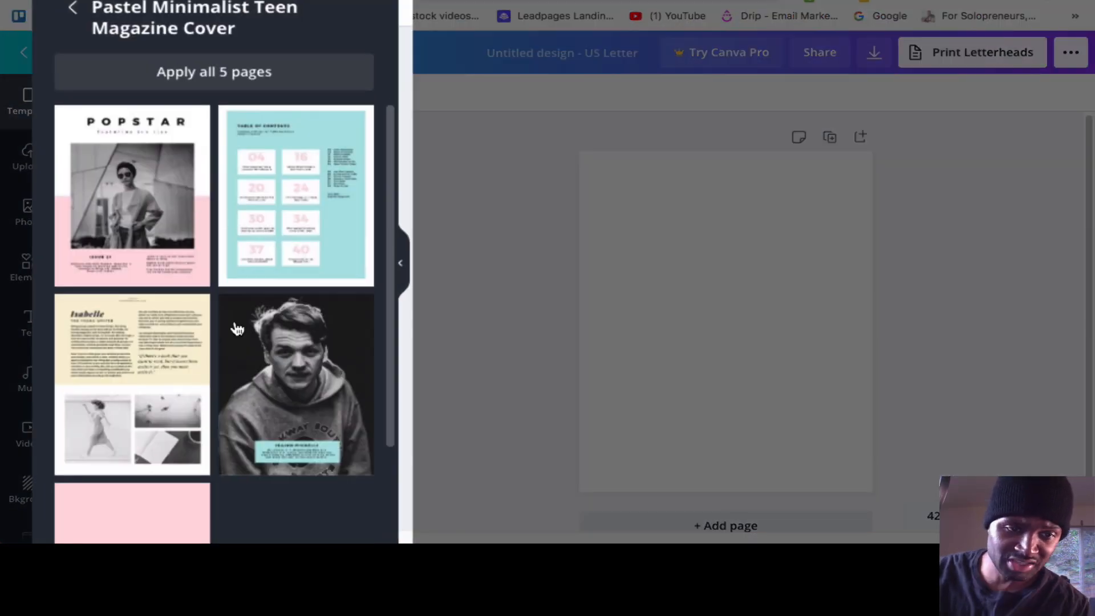
# Review the pages of the Pastel Minimalist Teen Magazine Cover template and apply only its POPSTAR cover to the blank page
pyautogui.scroll(-1, 237, 329)
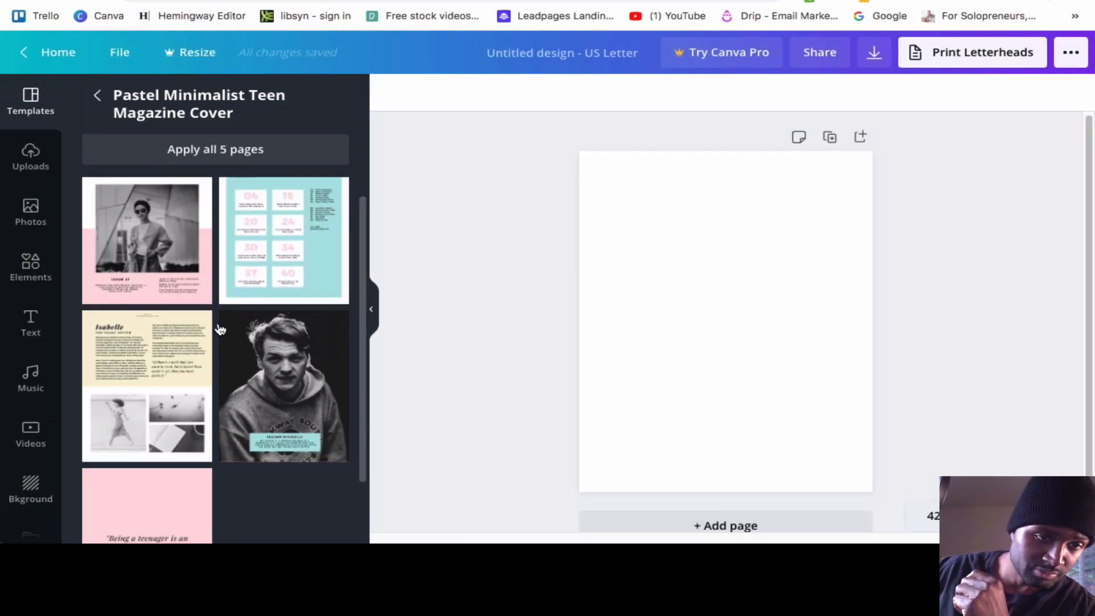
pyautogui.scroll(-3, 226, 284)
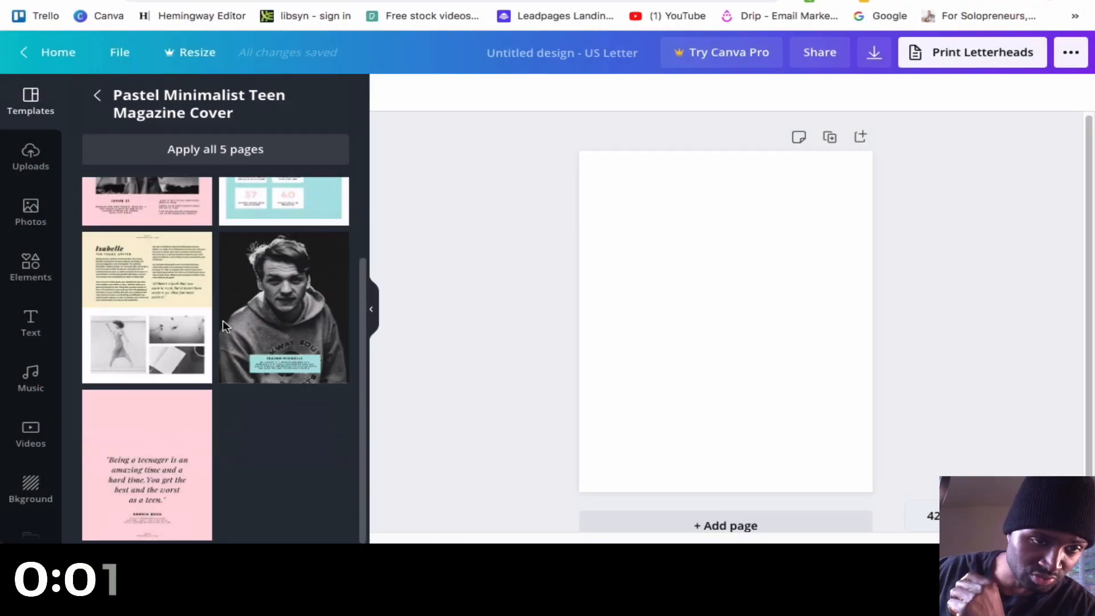
pyautogui.scroll(4, 253, 319)
pyautogui.click(130, 239)
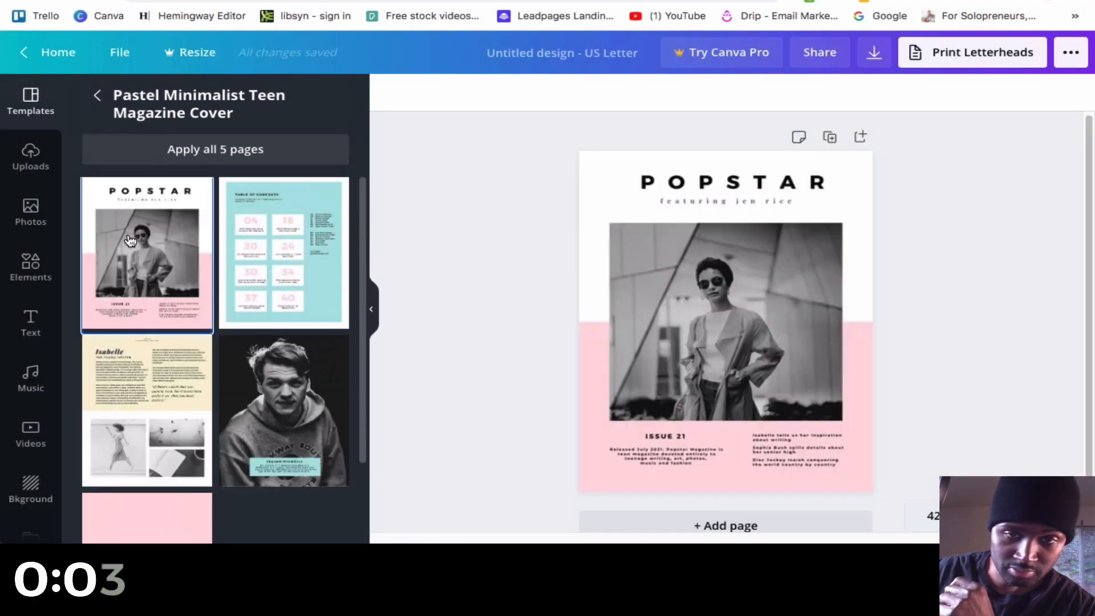
# Replace the POPSTAR heading with "JEN'S STYLES" and move the two-line heading slightly up toward the page's upper edge
pyautogui.click(702, 295)
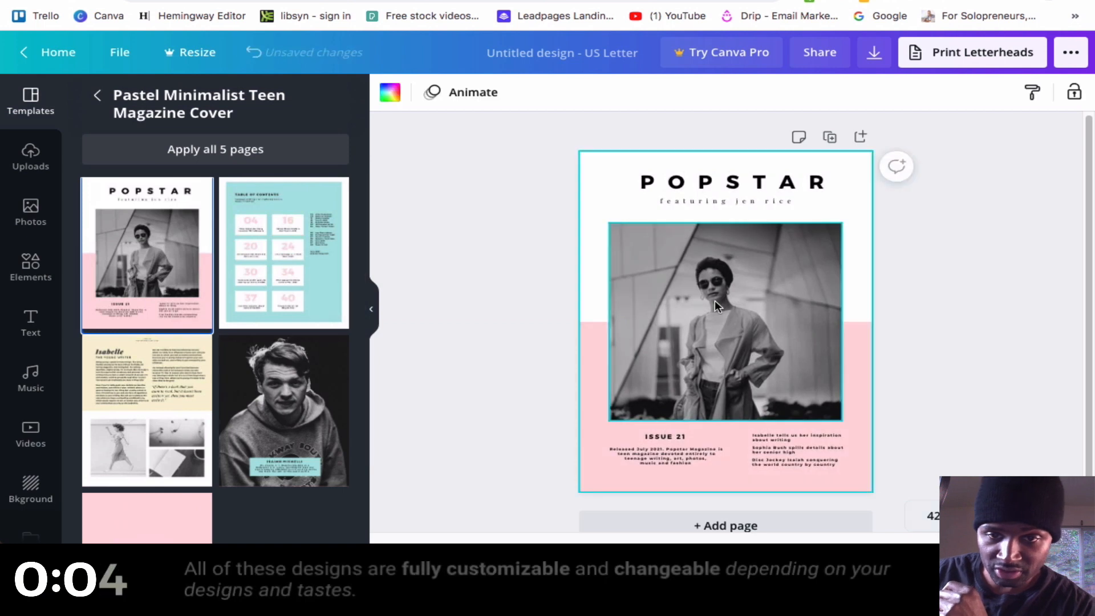
pyautogui.click(700, 181)
pyautogui.doubleClick(701, 178)
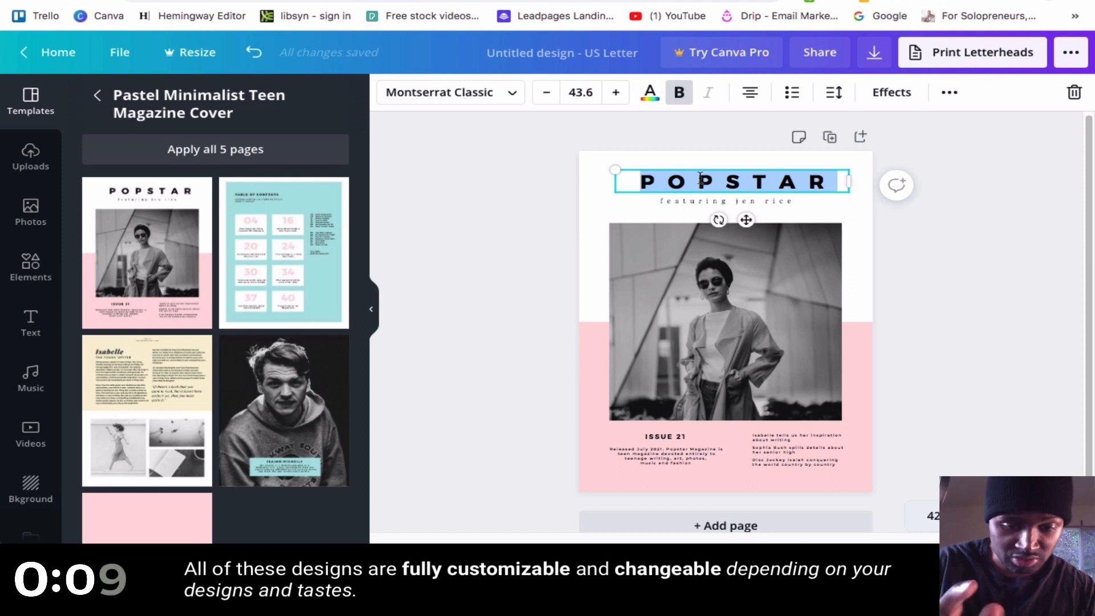
pyautogui.write('JEN')
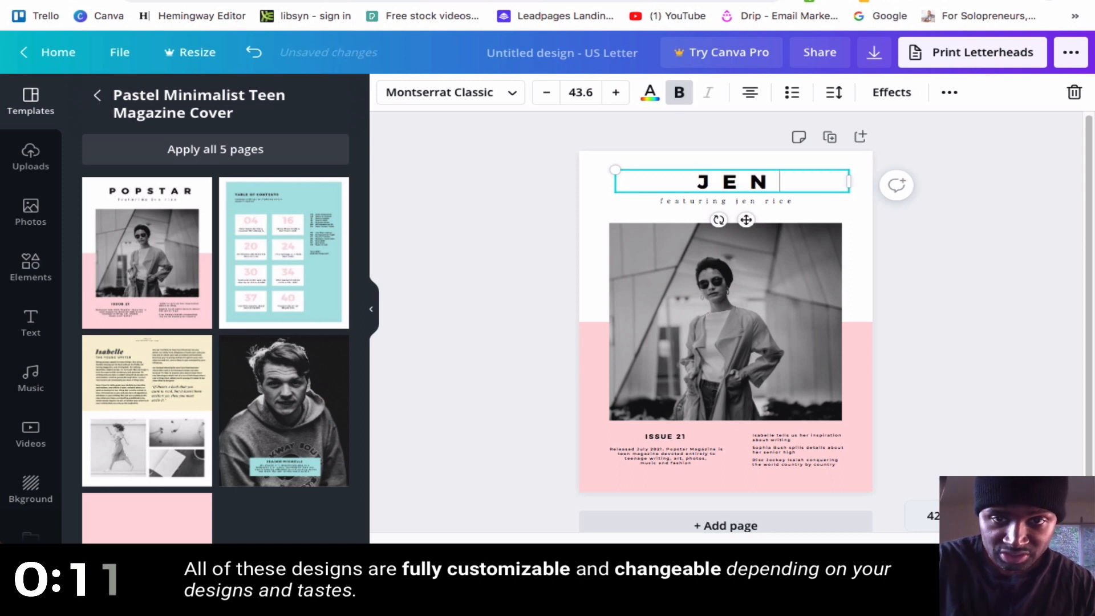
pyautogui.write("'S")
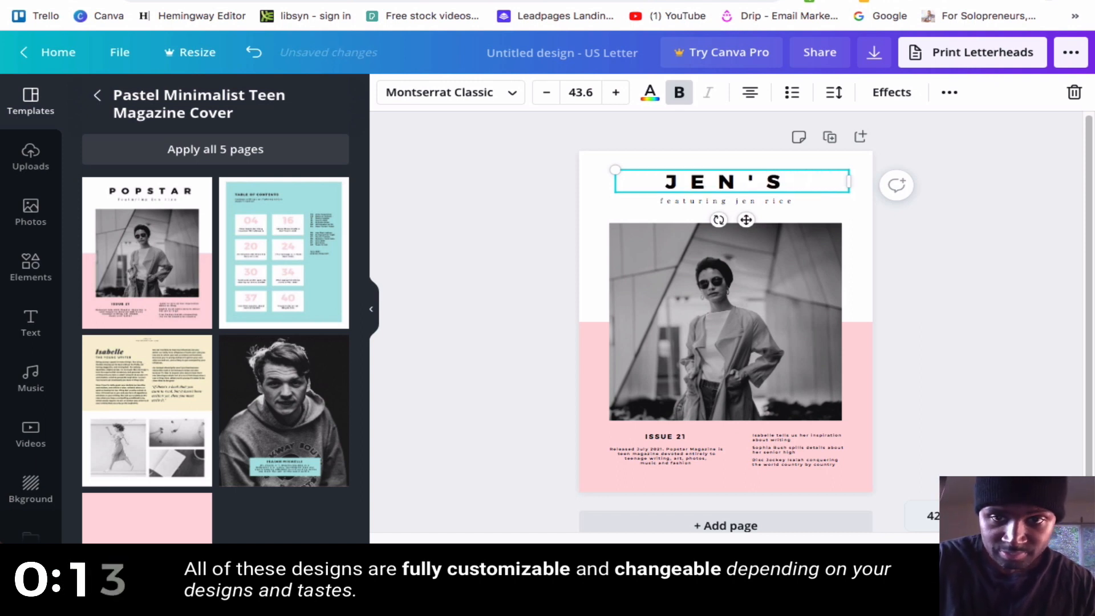
pyautogui.write(' STYLES')
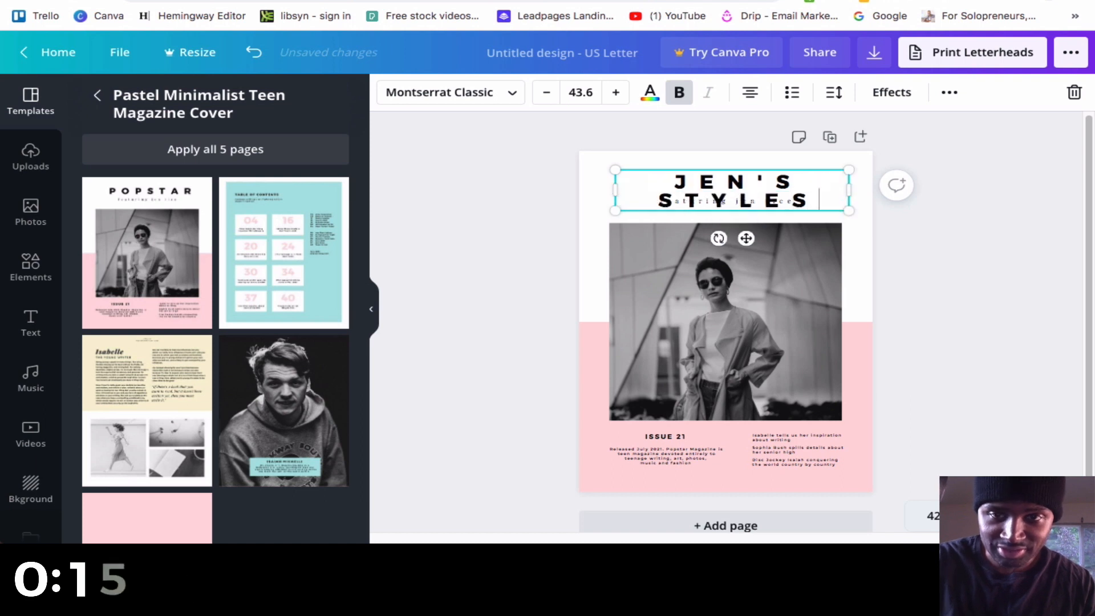
pyautogui.click(813, 234)
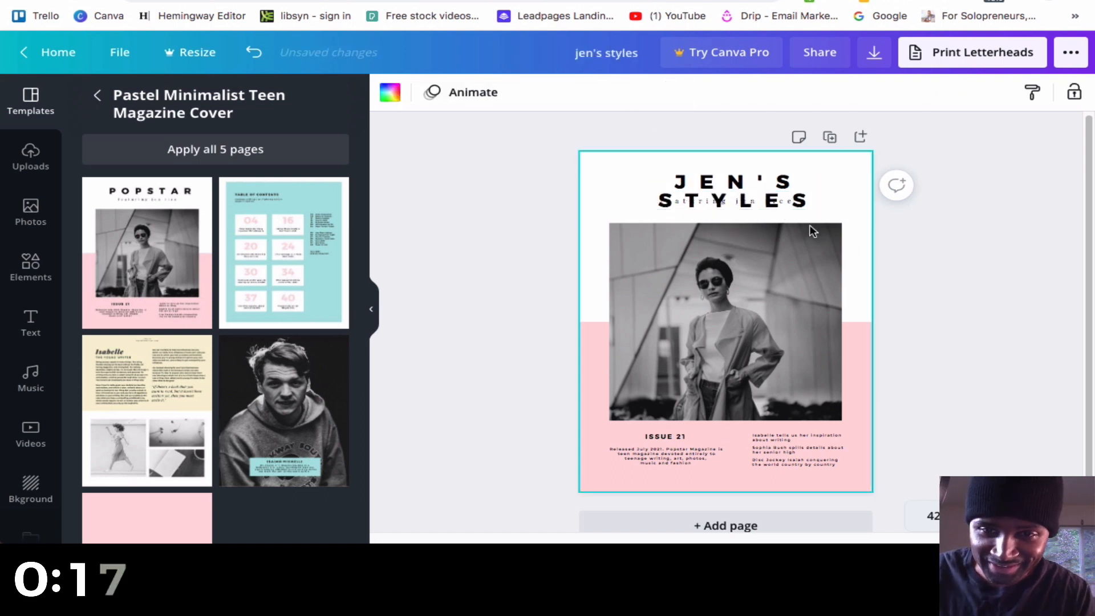
pyautogui.click(740, 168)
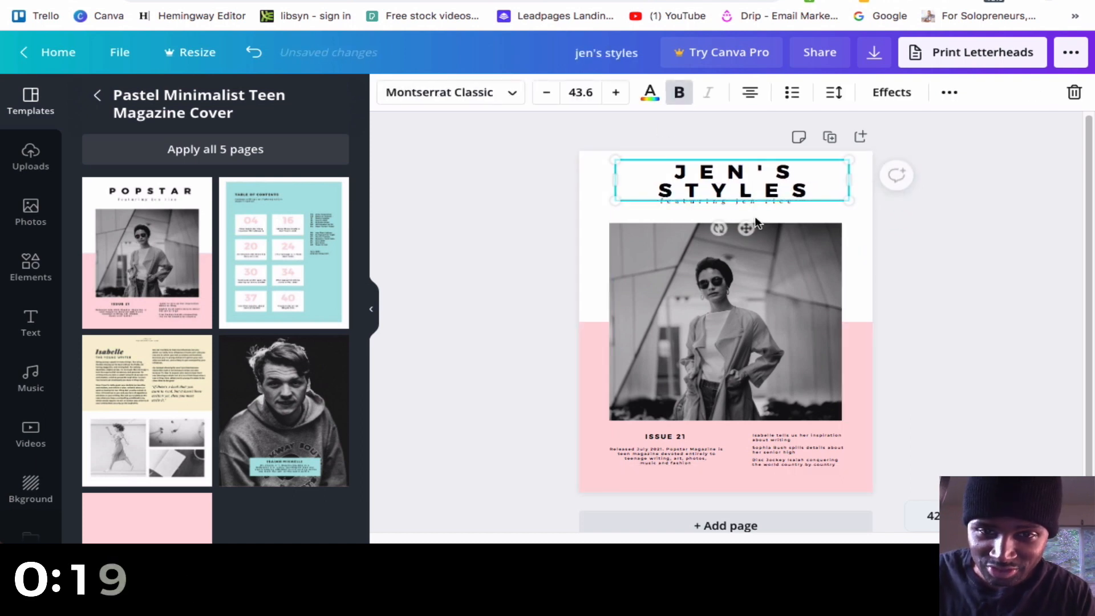
pyautogui.click(795, 269)
# Replace the subtitle under the cover heading with "2021's most versatile hairstyles"
pyautogui.click(767, 203)
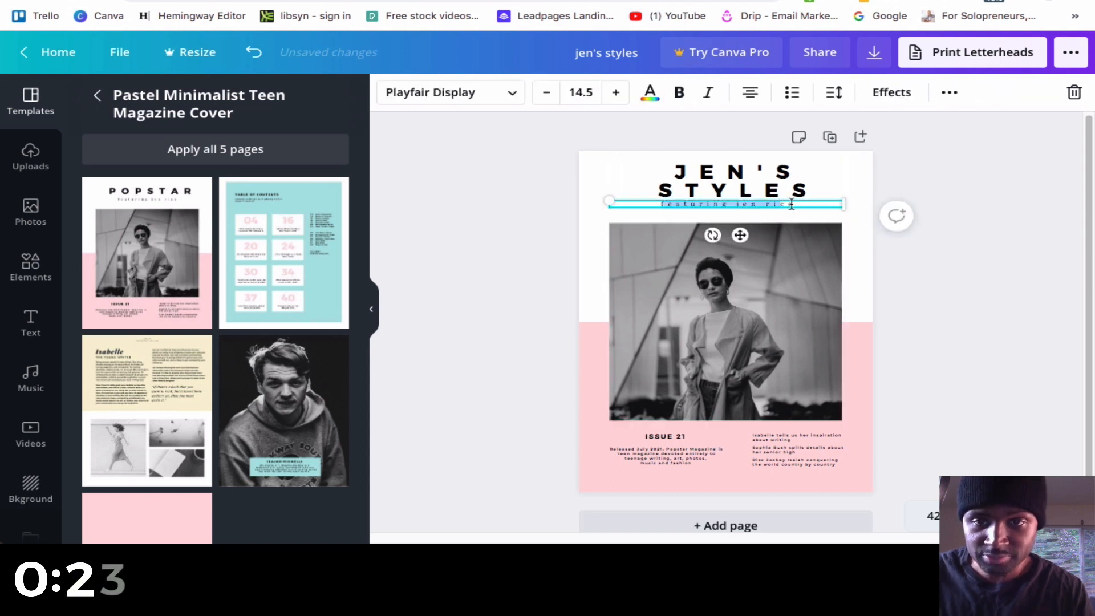
pyautogui.write('2')
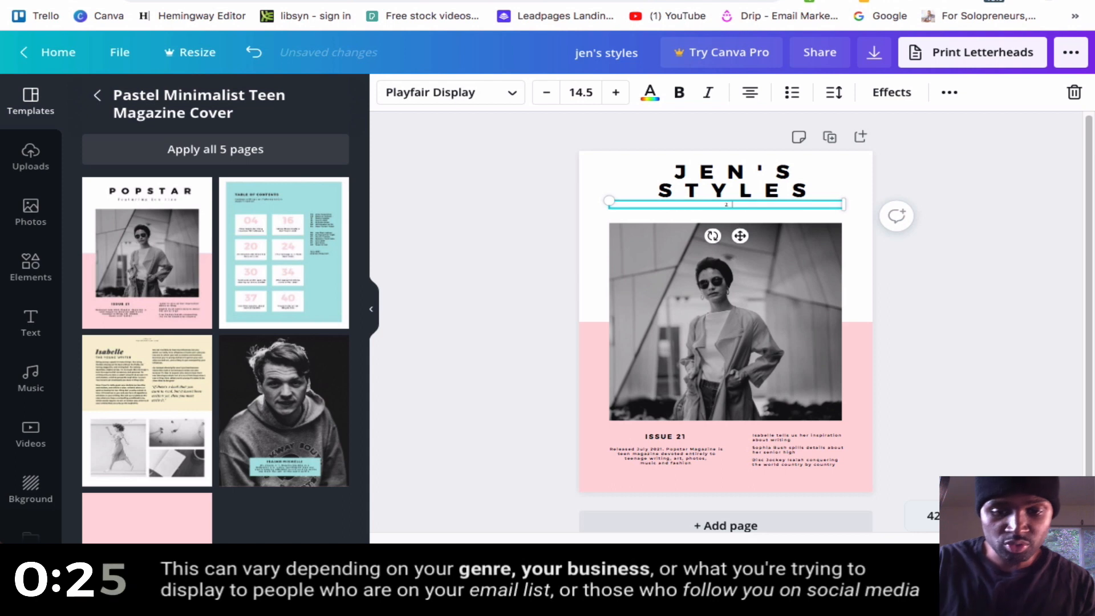
pyautogui.write("021's most versatile")
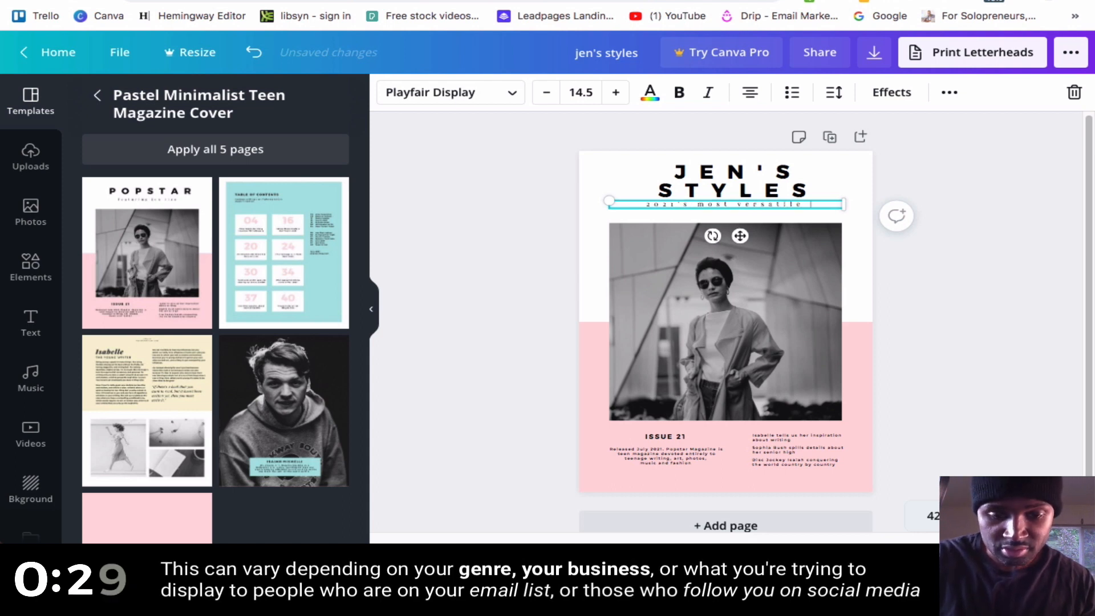
pyautogui.write(' hairstyles')
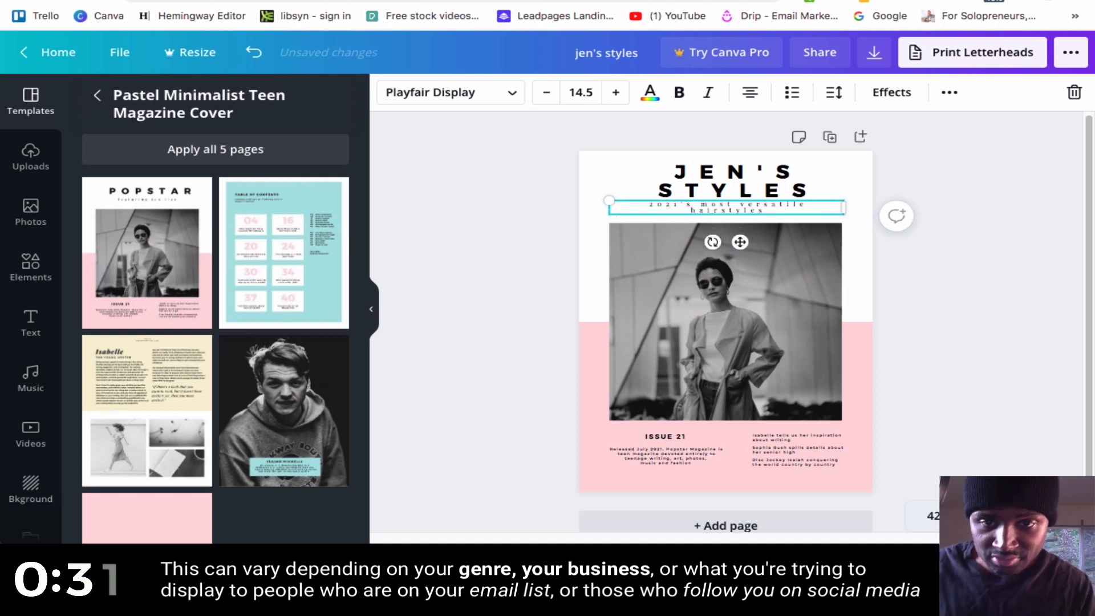
# Search the stock photo library for "hair styles" to find a new cover picture
pyautogui.click(684, 283)
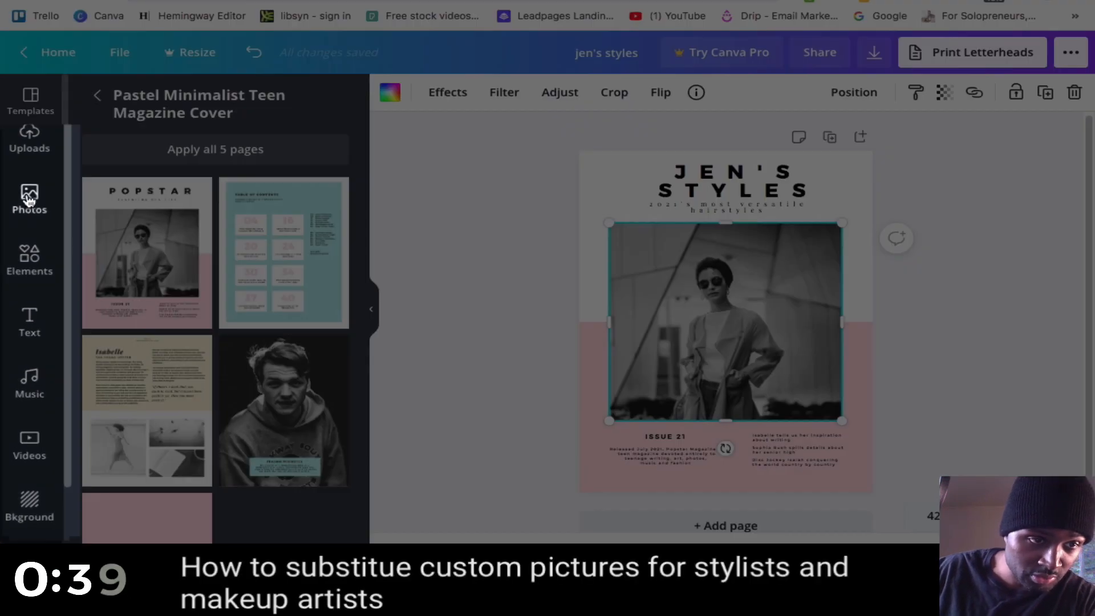
pyautogui.click(30, 201)
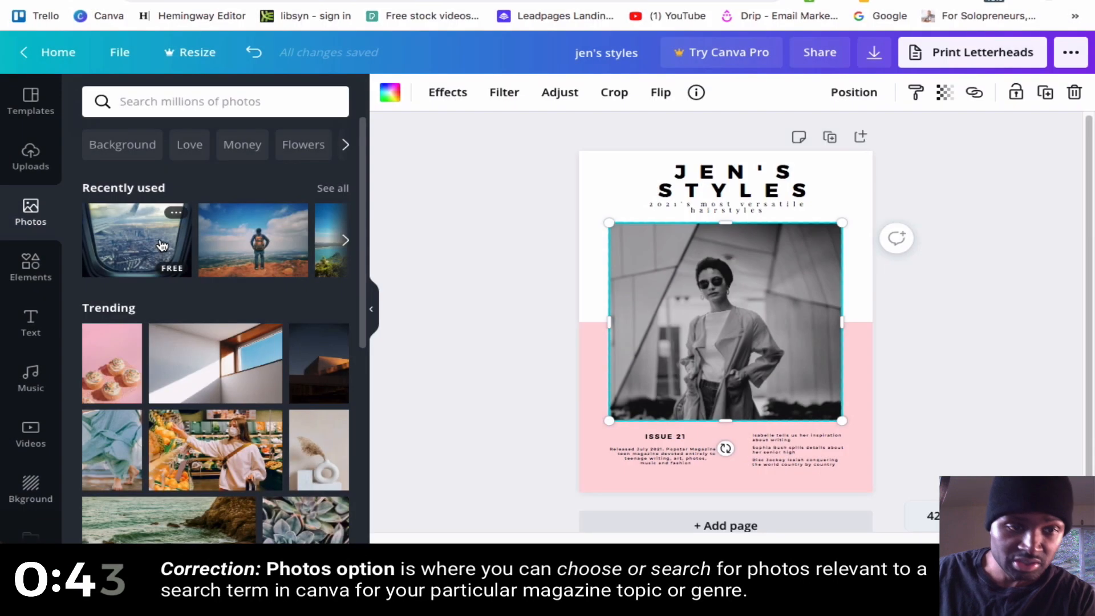
pyautogui.click(166, 103)
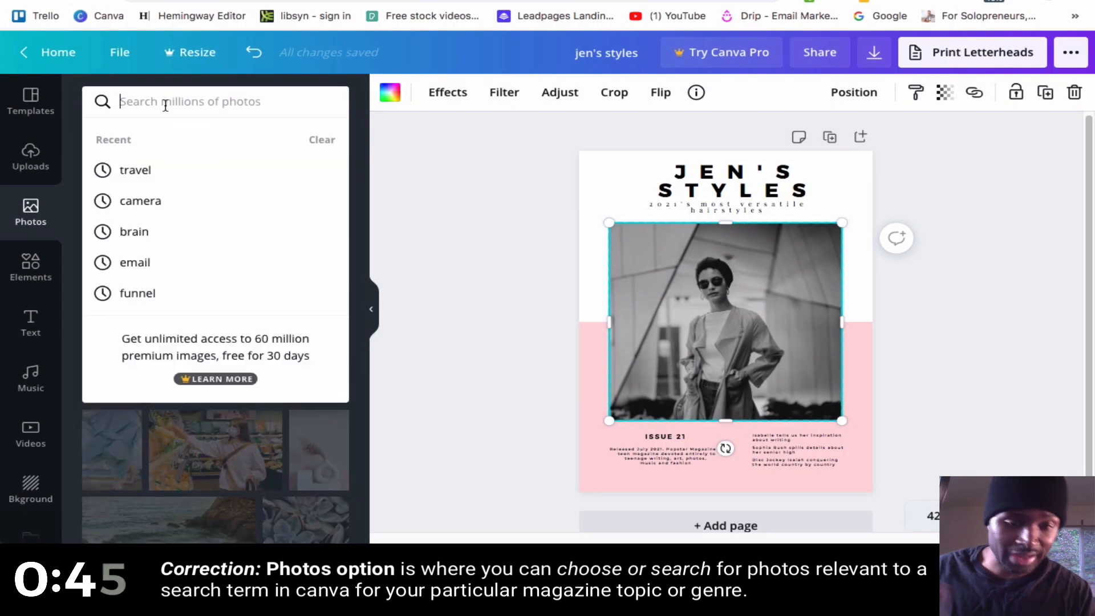
pyautogui.write('hair styles')
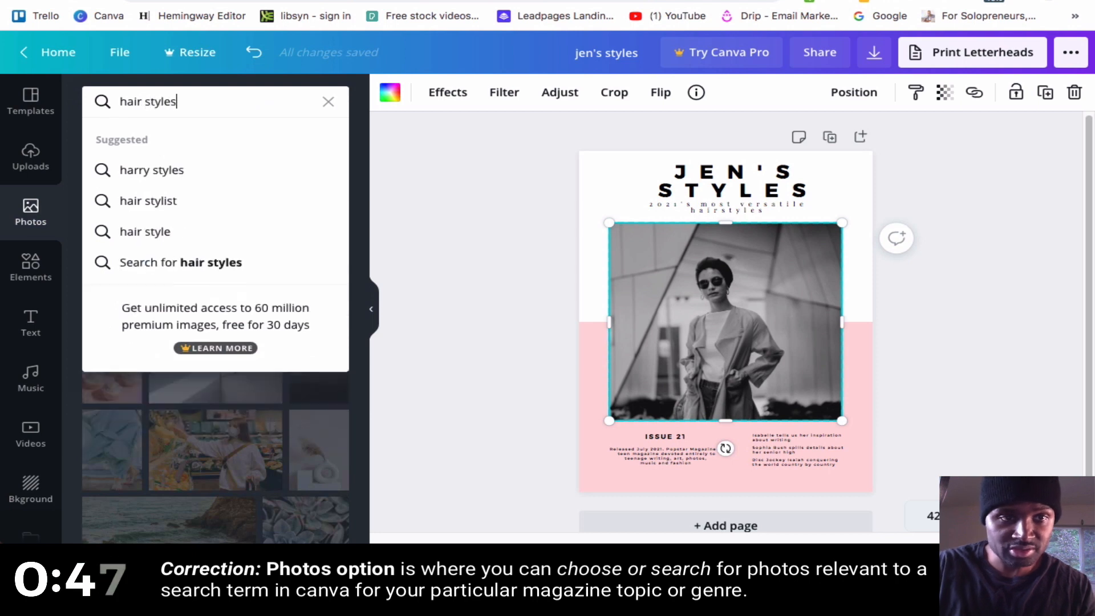
pyautogui.press('Return')
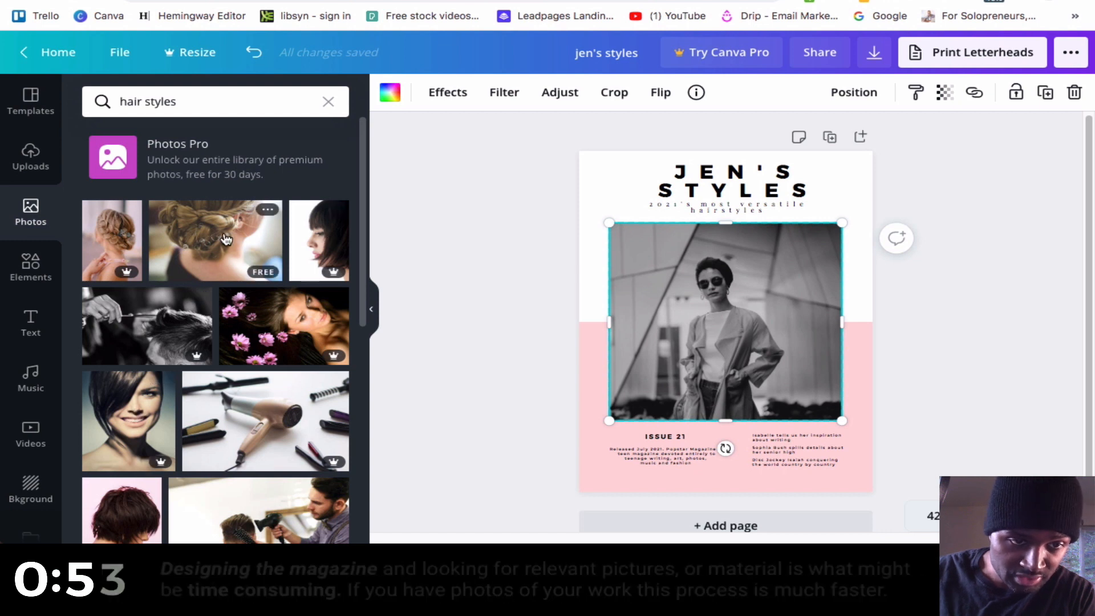
# Replace the cover's portrait with the free photo of a braided updo so that it fills the existing picture frame
pyautogui.click(211, 252)
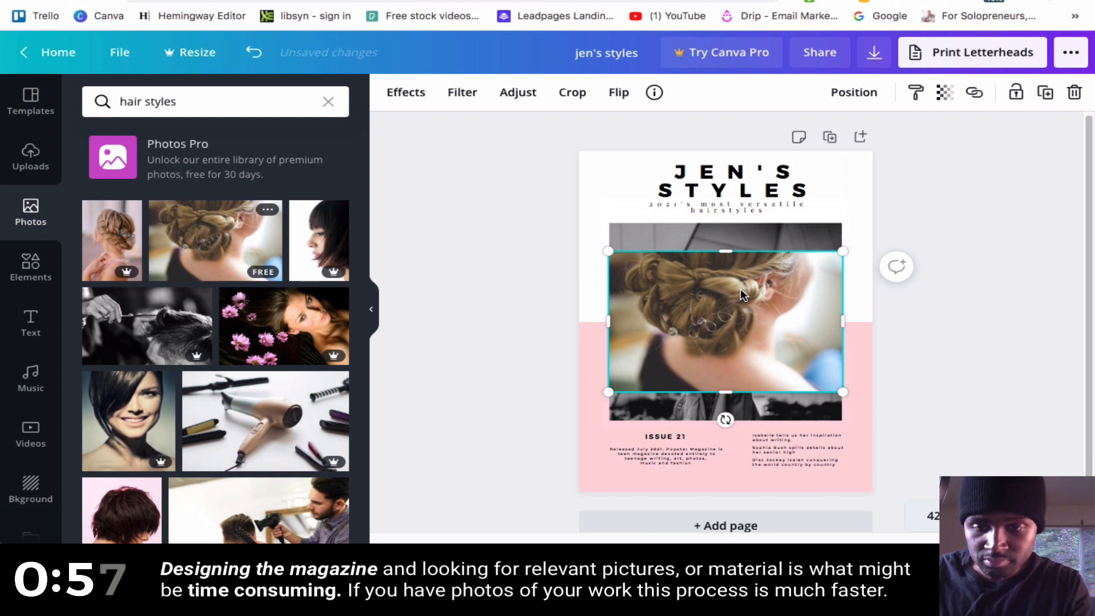
pyautogui.press('Delete')
pyautogui.moveTo(199, 228); pyautogui.dragTo(641, 276)
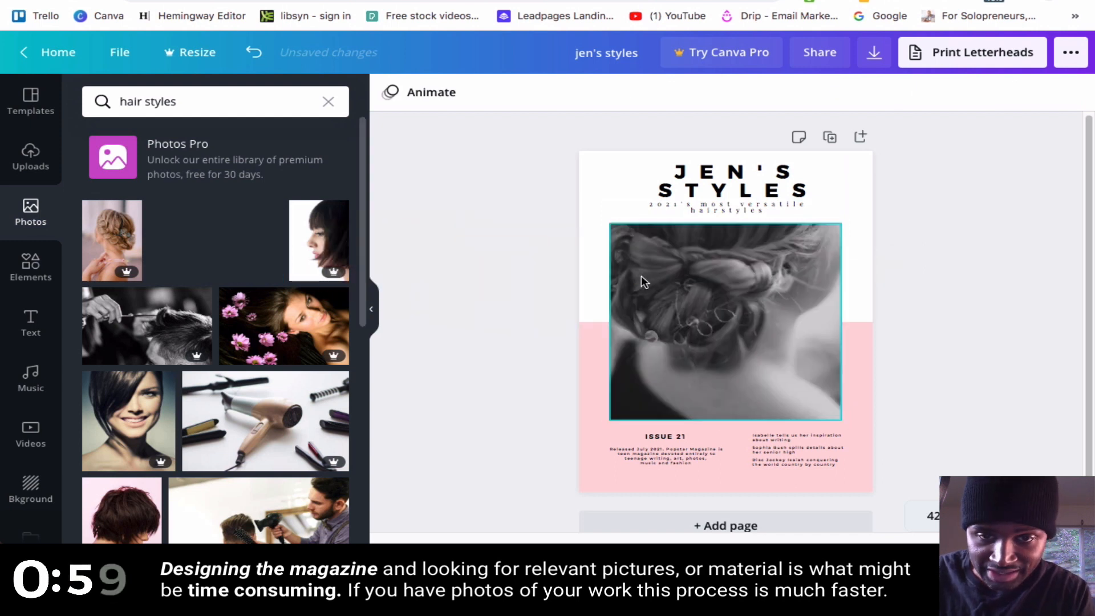
pyautogui.doubleClick(727, 310)
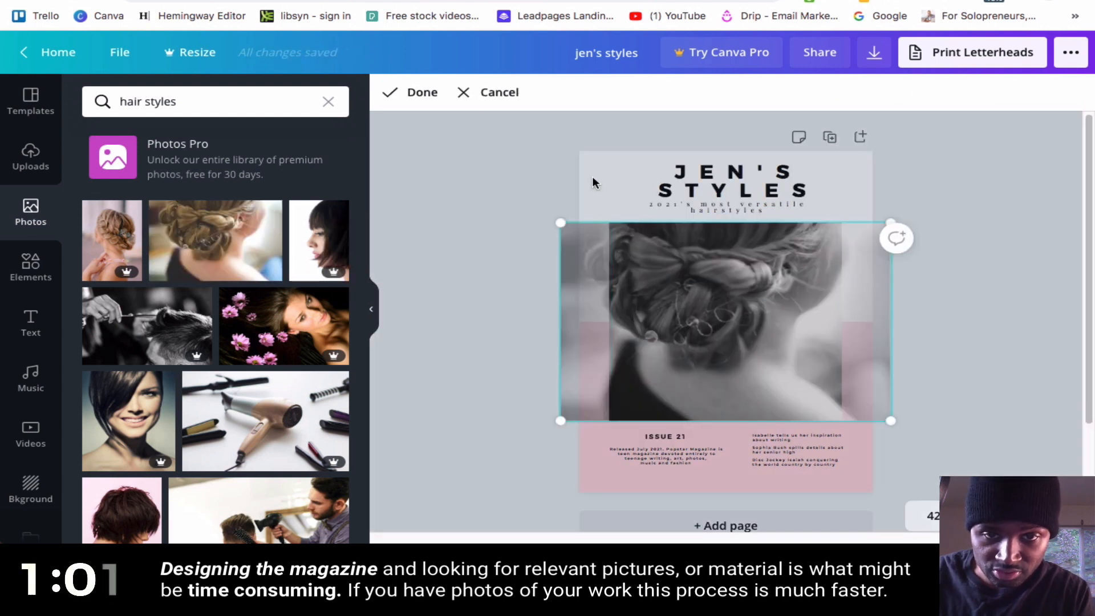
pyautogui.click(422, 93)
# Set the cover photo's filter to None to show it in full colour
pyautogui.click(505, 95)
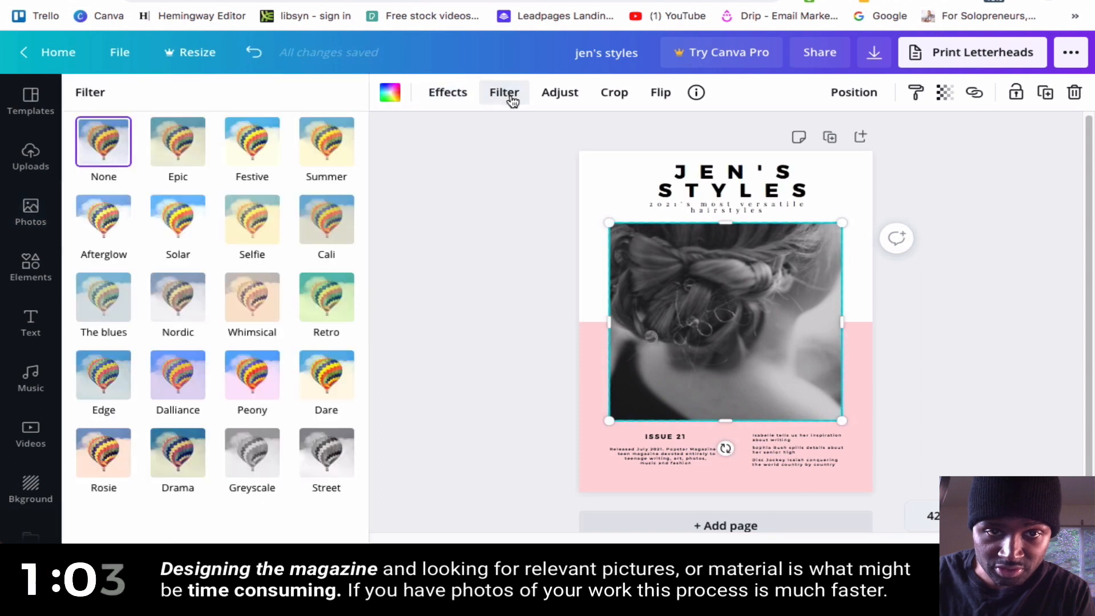
pyautogui.click(102, 147)
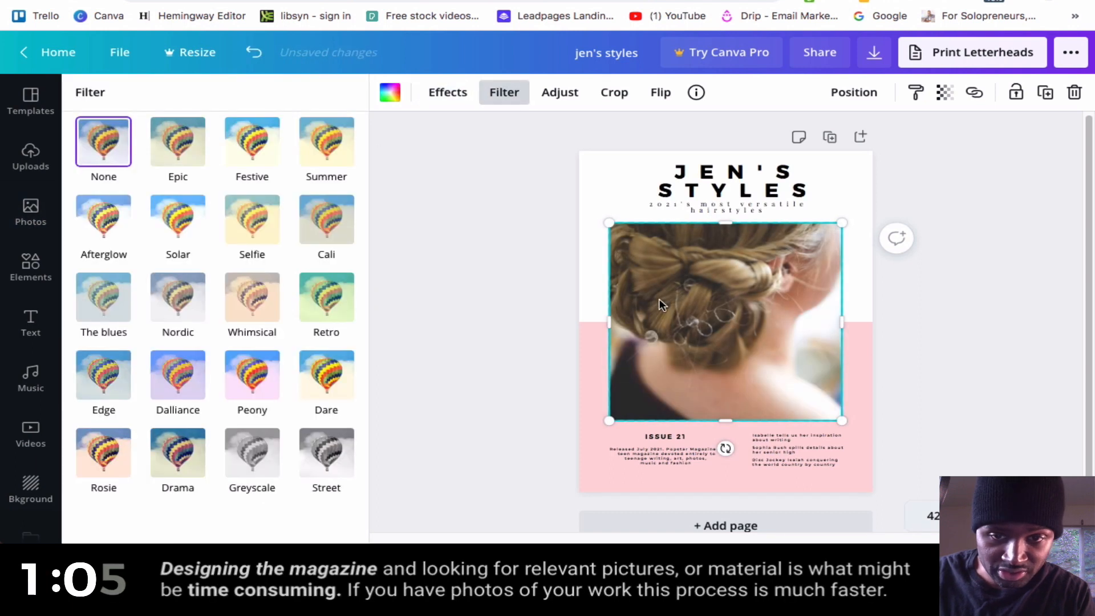
pyautogui.click(771, 226)
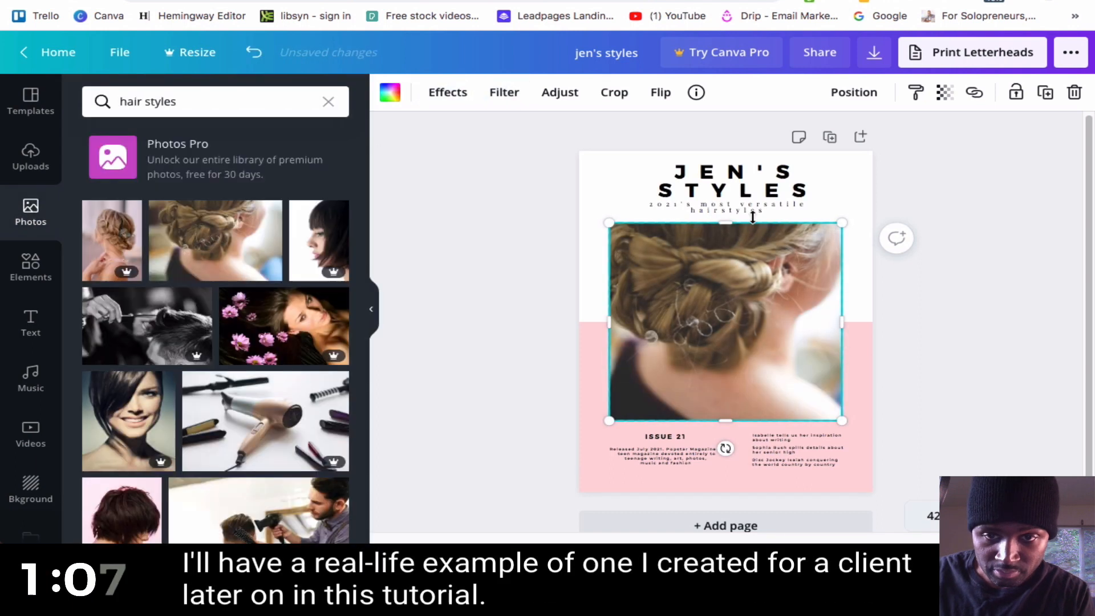
pyautogui.click(777, 197)
pyautogui.click(706, 210)
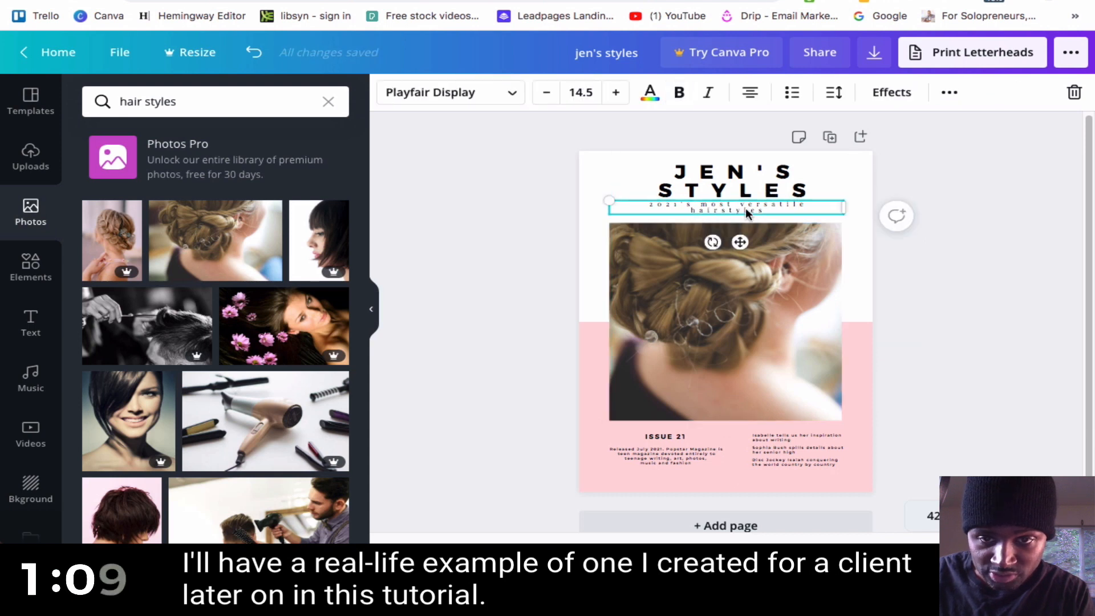
pyautogui.click(832, 292)
pyautogui.click(854, 295)
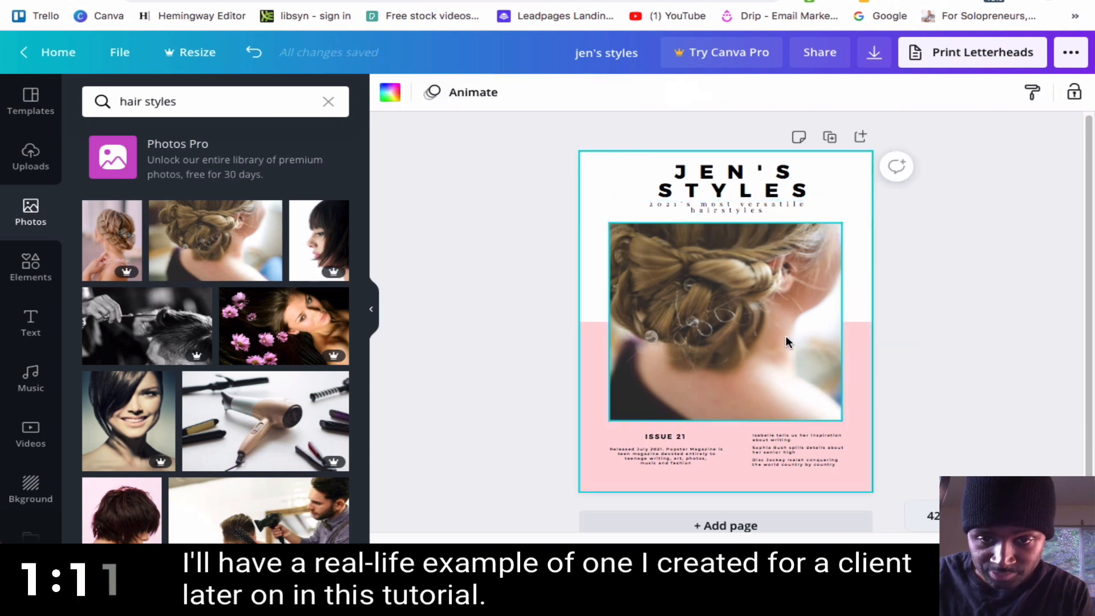
# Change the issue label below the cover photo to "ISSUE 1"
pyautogui.scroll(-1, 679, 428)
pyautogui.click(683, 423)
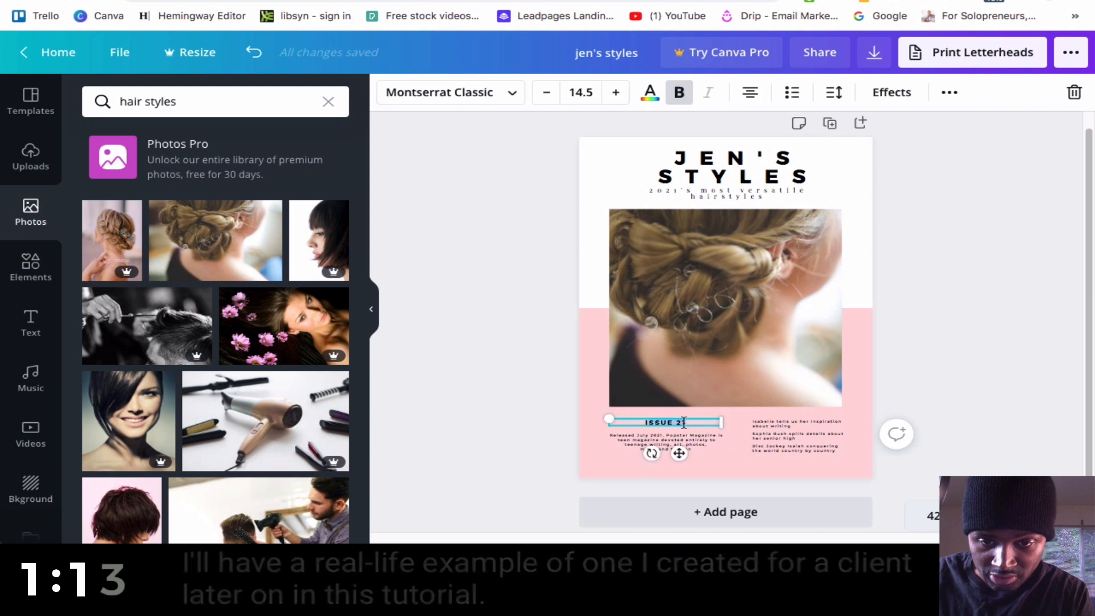
pyautogui.click(690, 423)
pyautogui.press('BackSpace')
pyautogui.press('BackSpace')
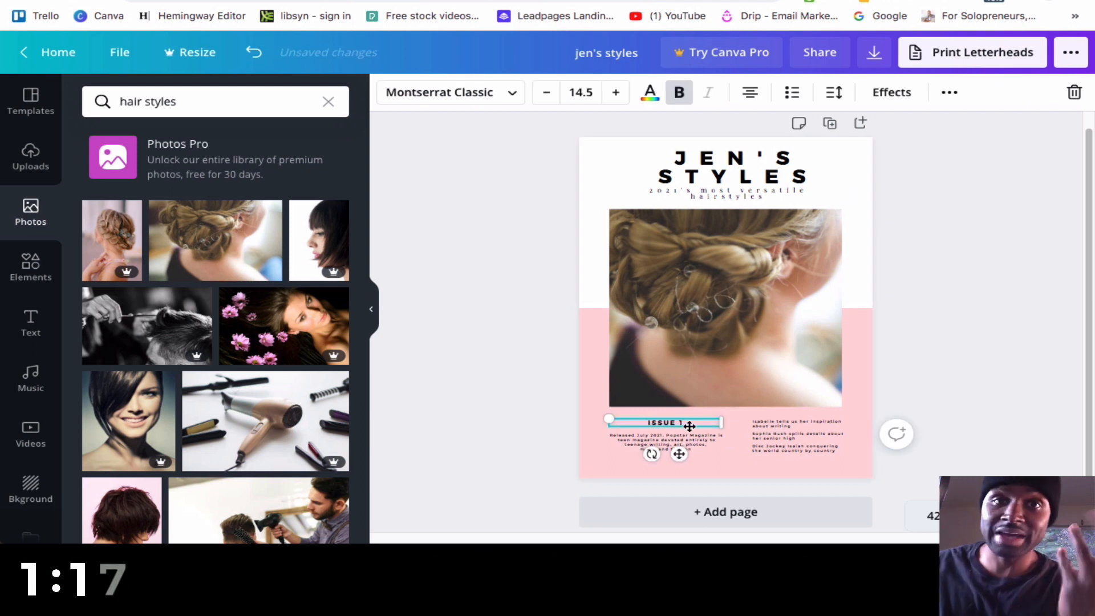
pyautogui.click(655, 436)
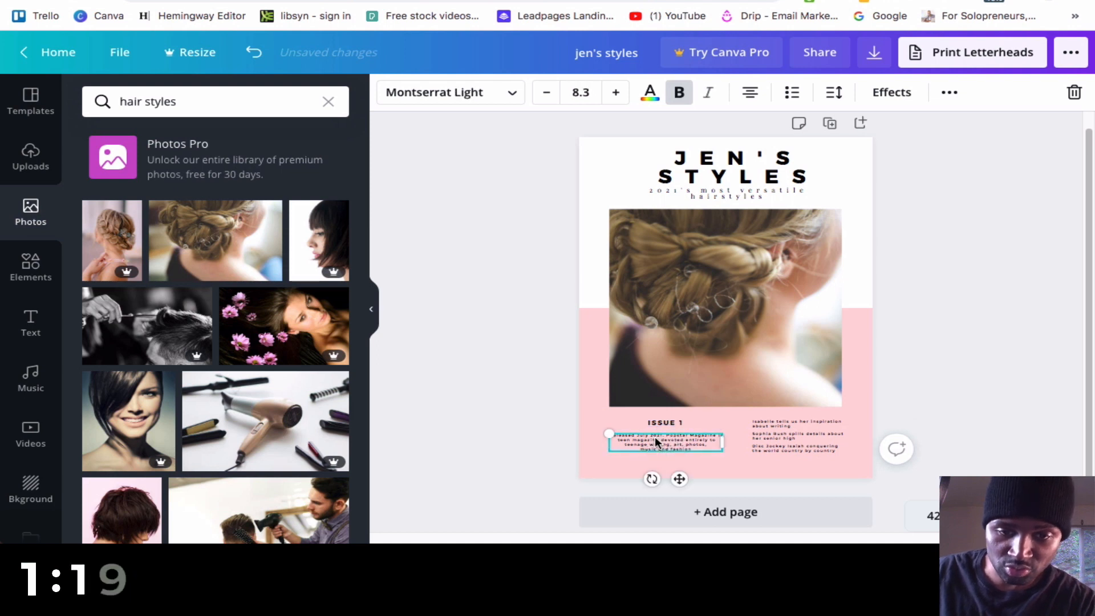
pyautogui.click(770, 422)
pyautogui.click(773, 433)
pyautogui.click(772, 445)
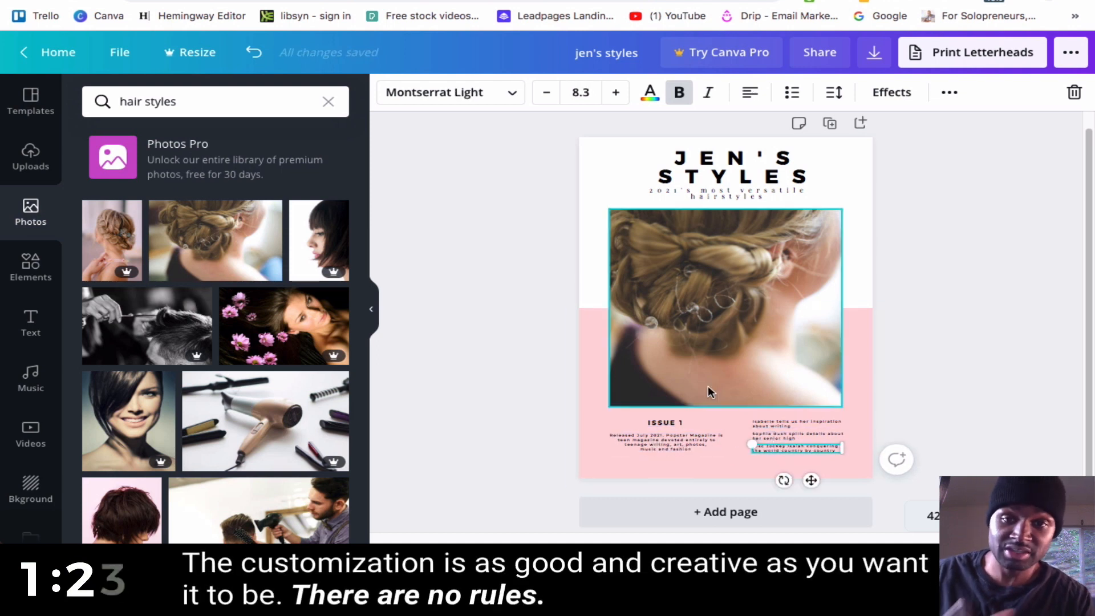
# Recolour the pink block behind the cover photo to a deeper custom pink, about #F6929E
pyautogui.scroll(-1, 707, 388)
pyautogui.click(852, 163)
pyautogui.click(594, 296)
pyautogui.click(393, 95)
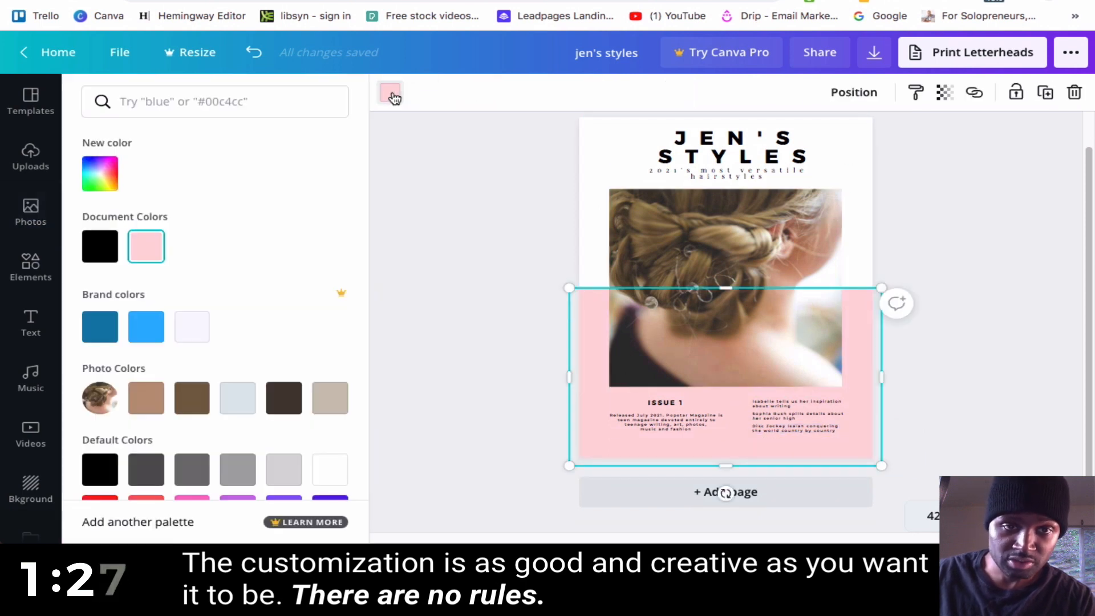
pyautogui.click(147, 328)
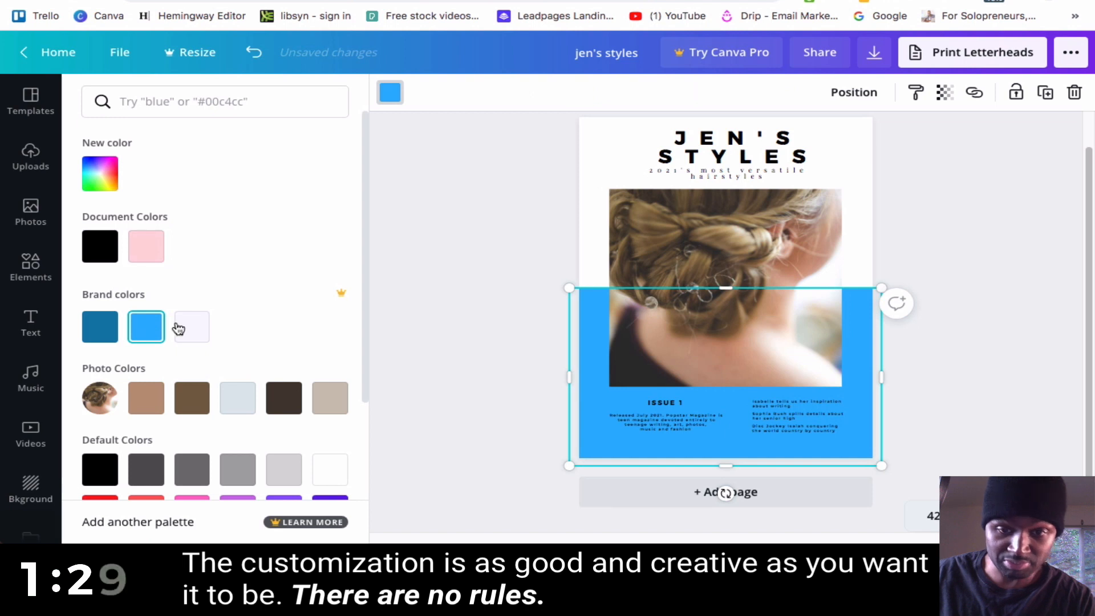
pyautogui.click(150, 242)
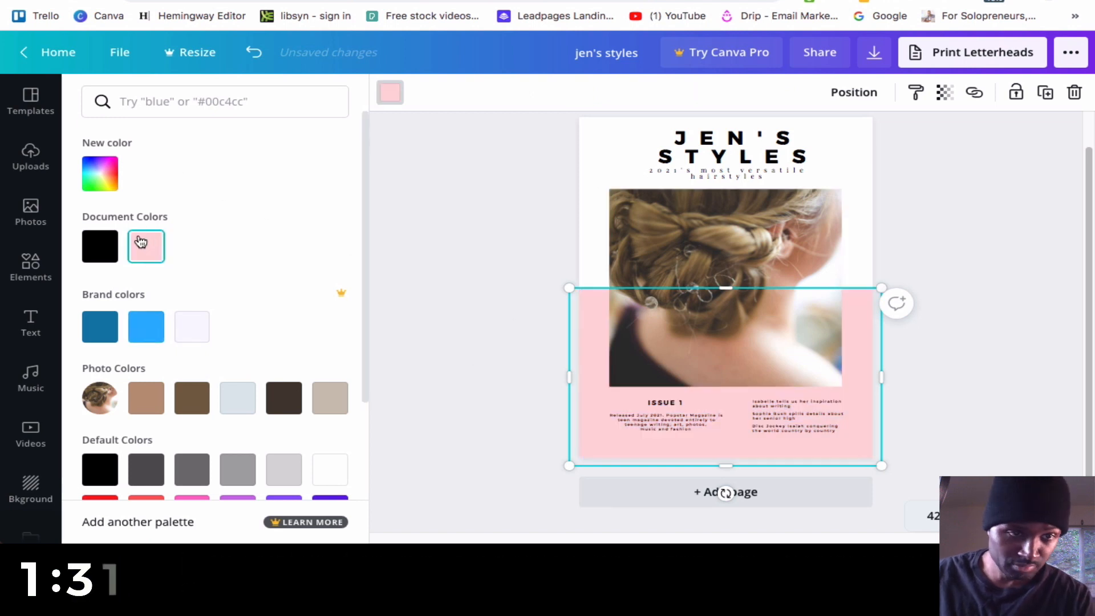
pyautogui.click(106, 180)
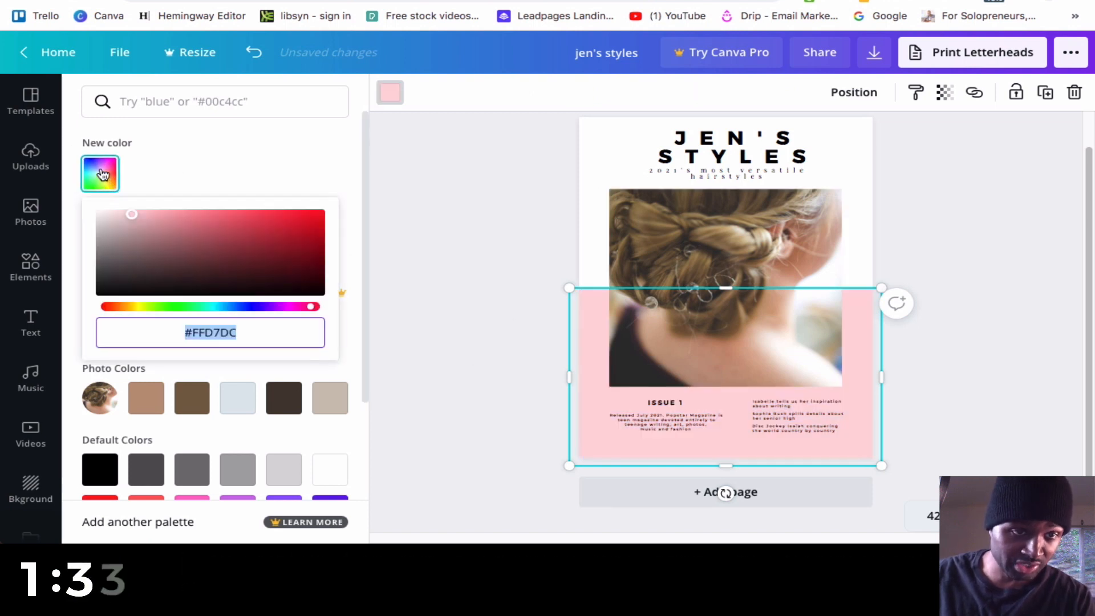
pyautogui.moveTo(134, 216); pyautogui.dragTo(181, 214)
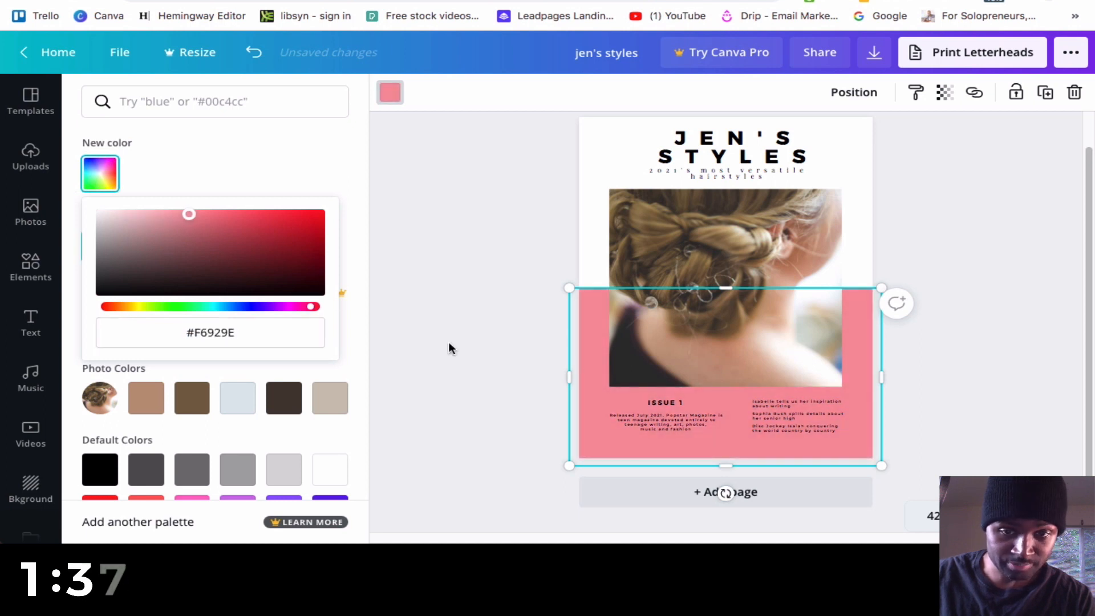
# Set the text colour of the "ISSUE 1" label to the near-white brand colour
pyautogui.click(669, 402)
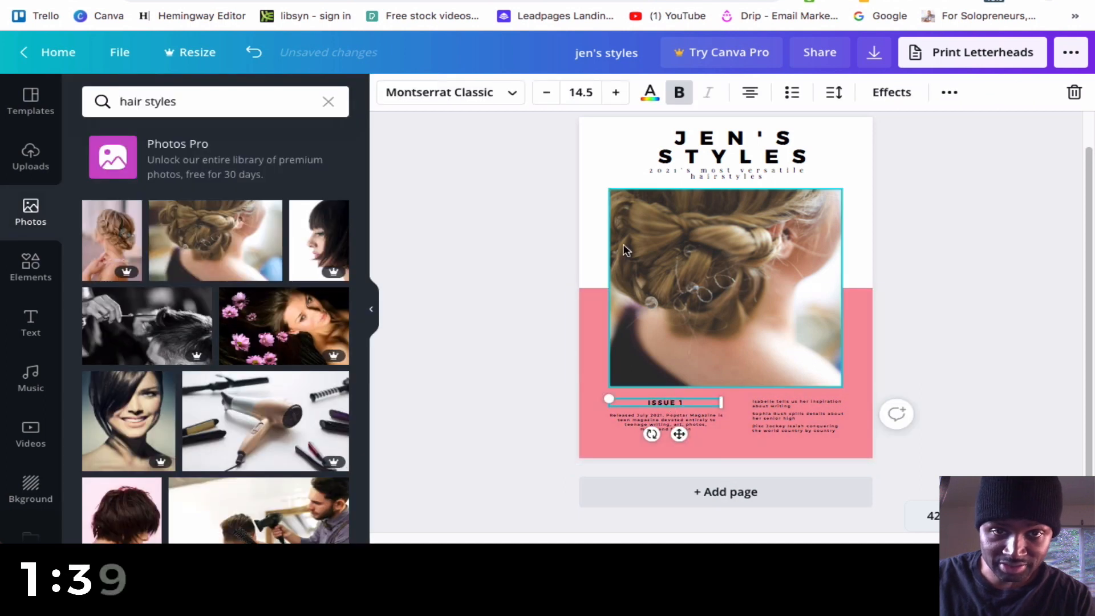
pyautogui.click(650, 93)
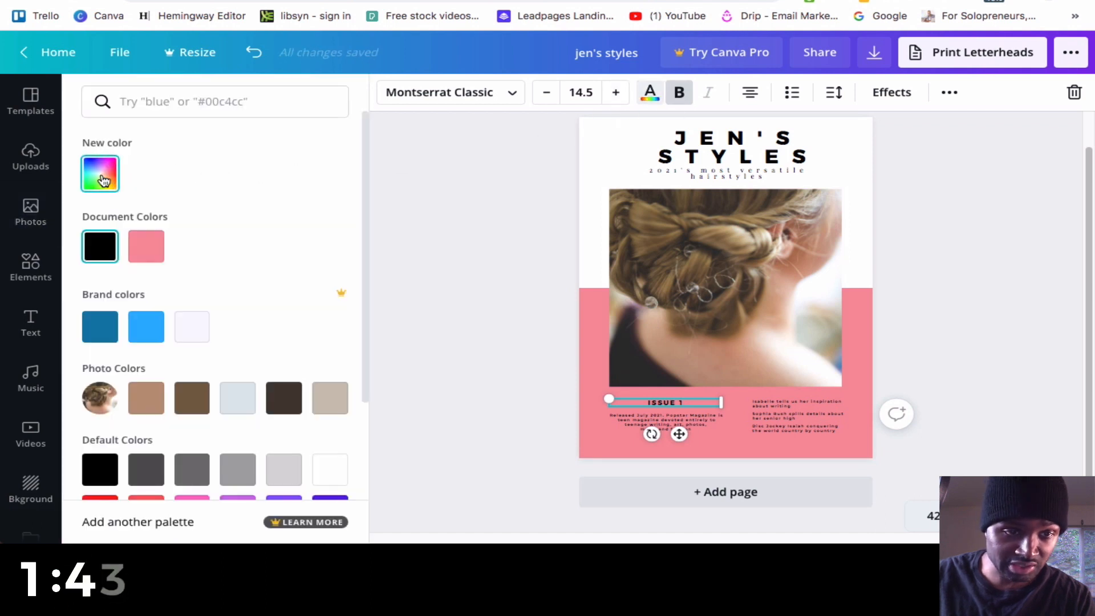
pyautogui.click(200, 335)
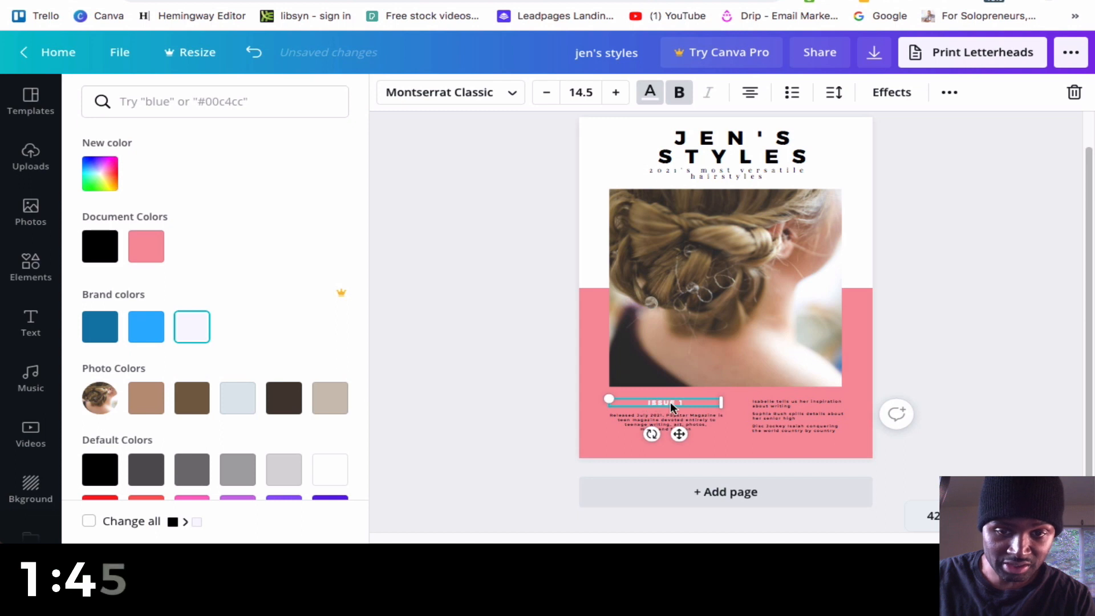
pyautogui.click(657, 423)
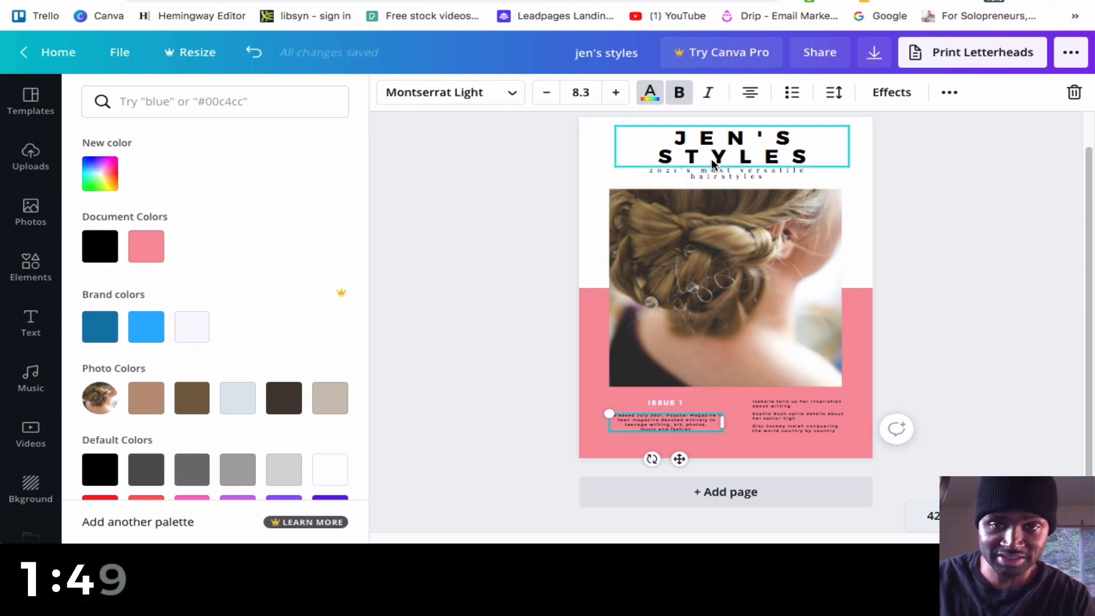
# Recolour the whole "JEN'S STYLES" title with the deeper pink from the document colours
pyautogui.click(690, 144)
pyautogui.moveTo(676, 137); pyautogui.dragTo(819, 151)
pyautogui.click(651, 98)
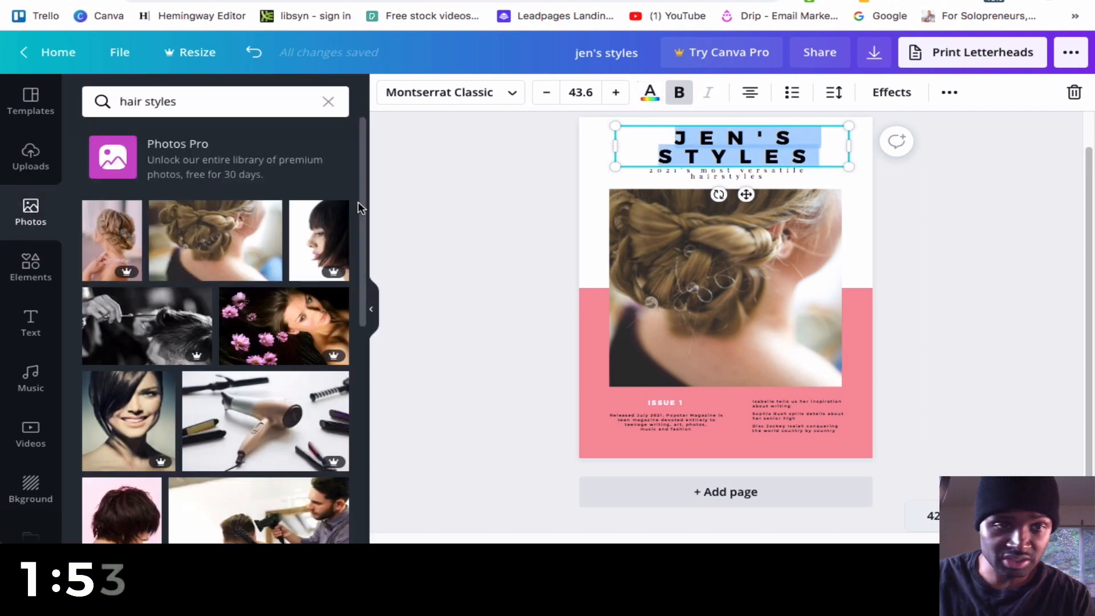
pyautogui.click(653, 99)
pyautogui.click(146, 246)
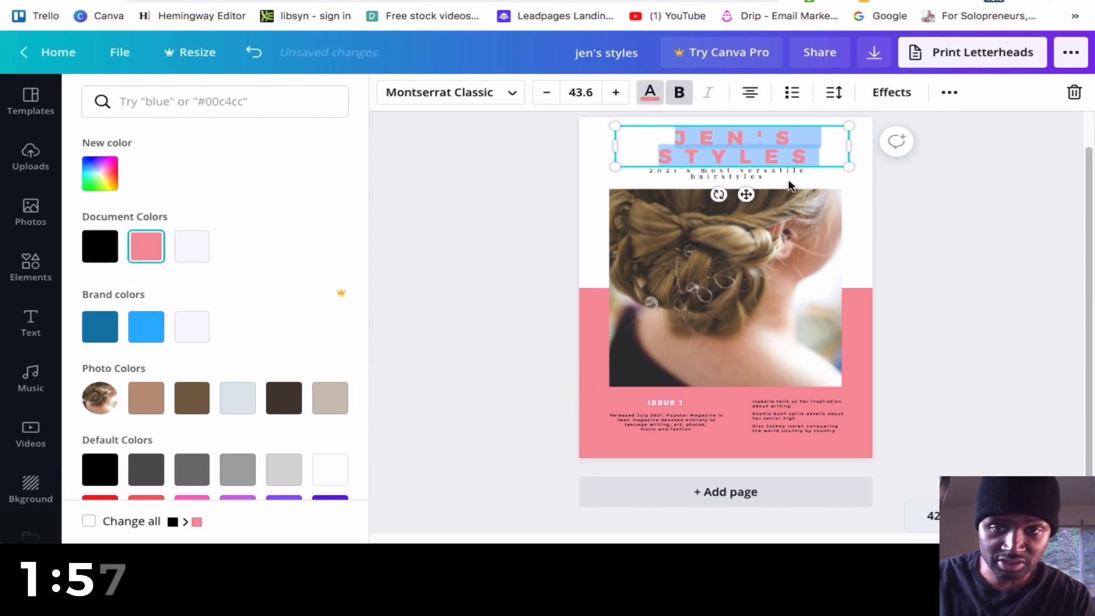
pyautogui.click(758, 175)
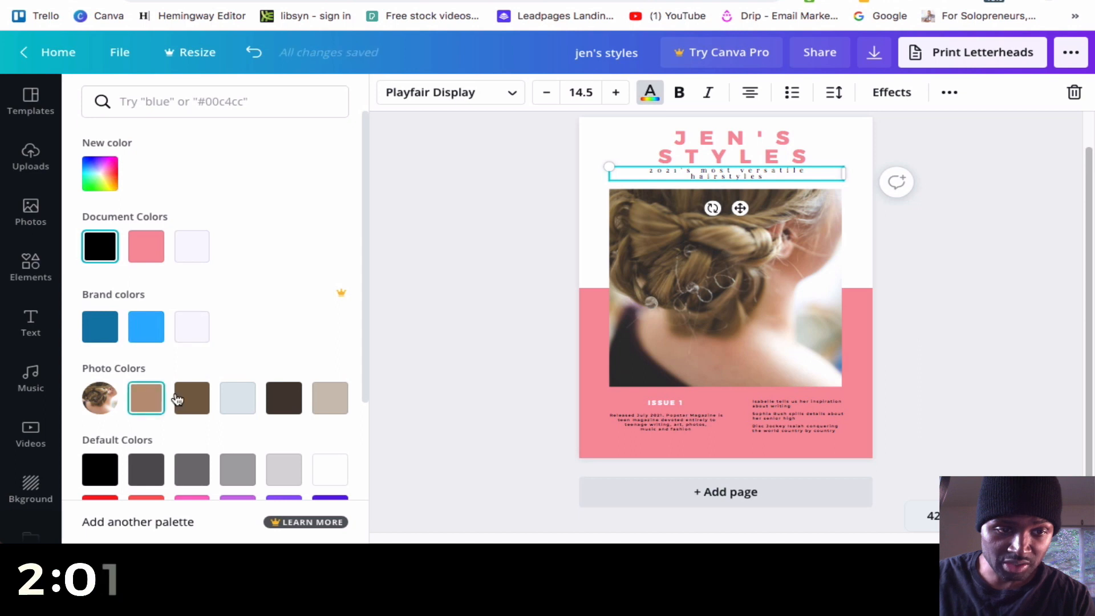
pyautogui.click(97, 189)
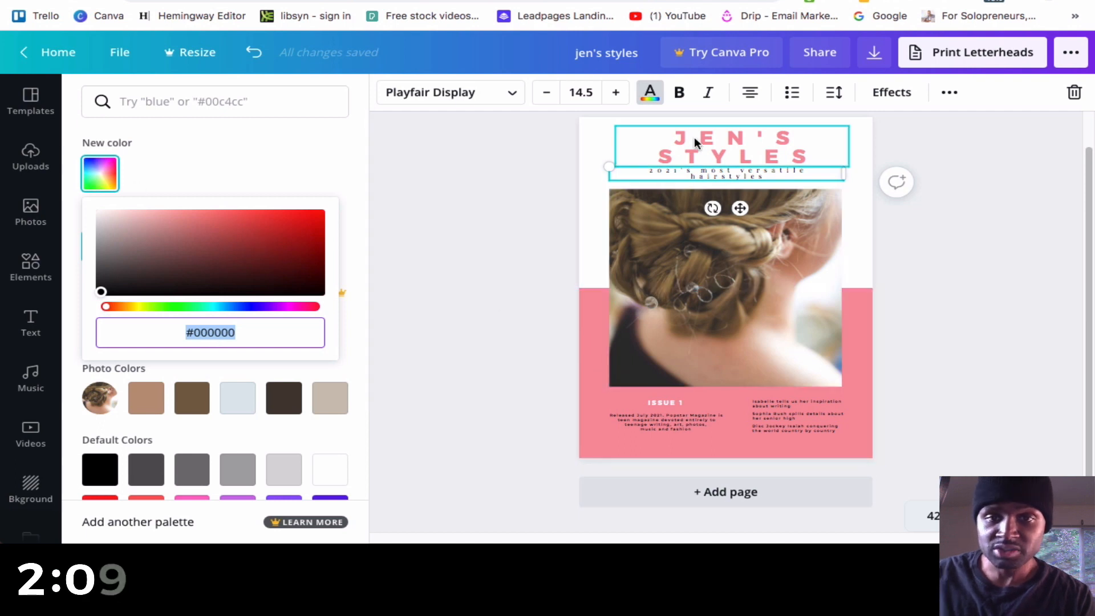
pyautogui.click(699, 181)
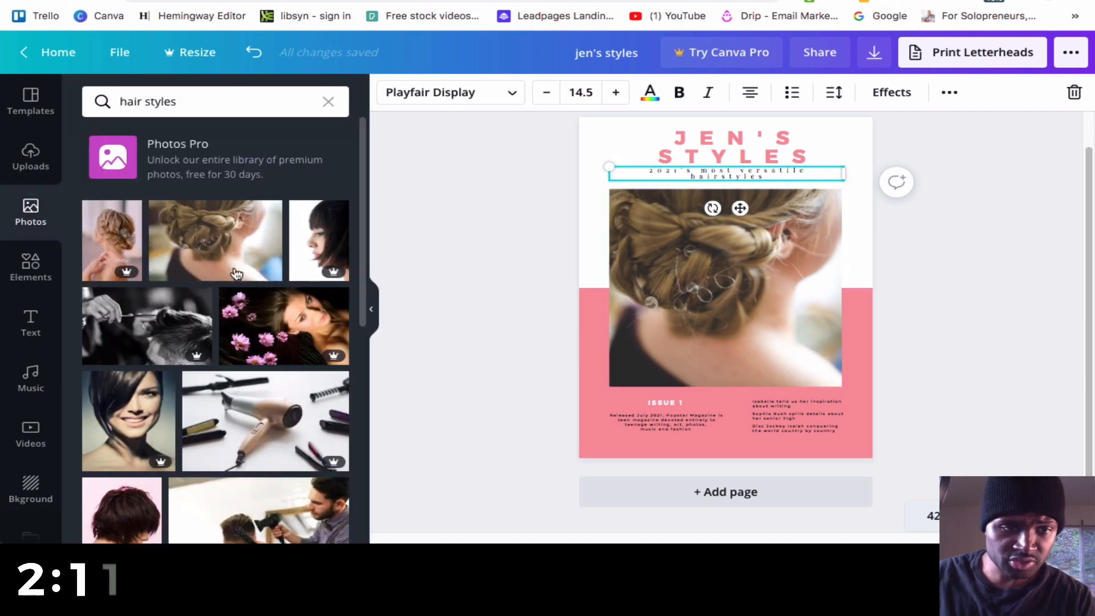
# Add a second page and apply the cream article layout with three photos from the Pastel Minimalist Teen Magazine Cover template
pyautogui.click(31, 100)
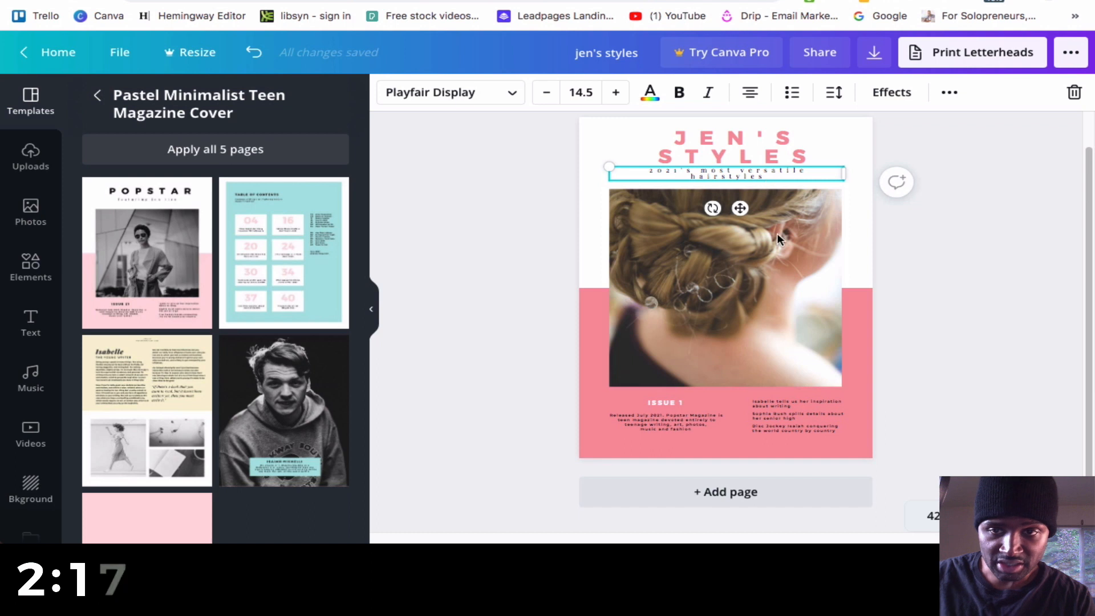
pyautogui.click(735, 494)
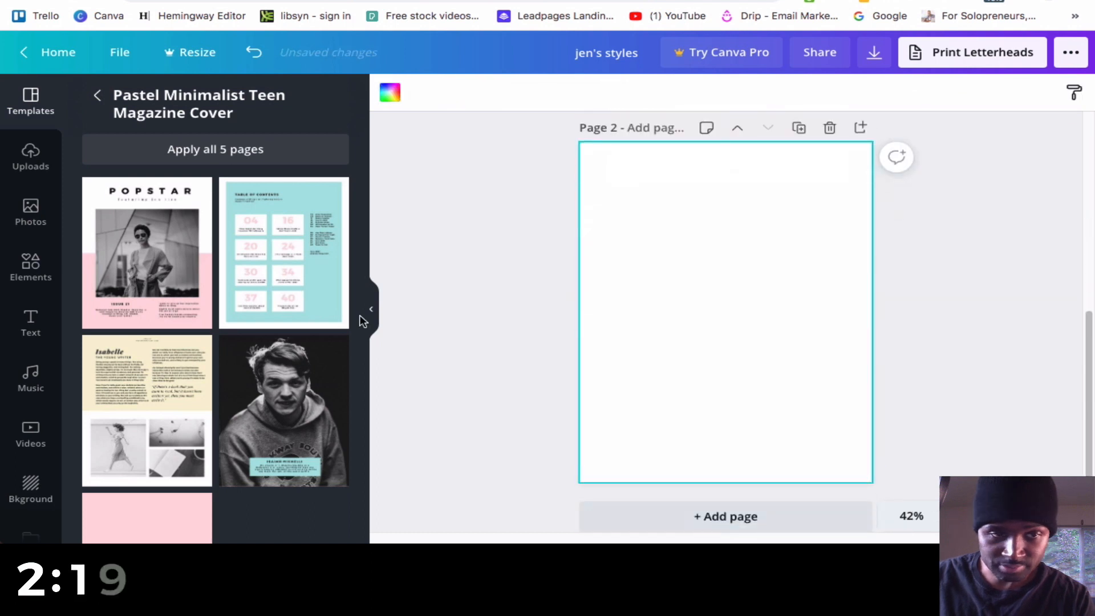
pyautogui.click(155, 382)
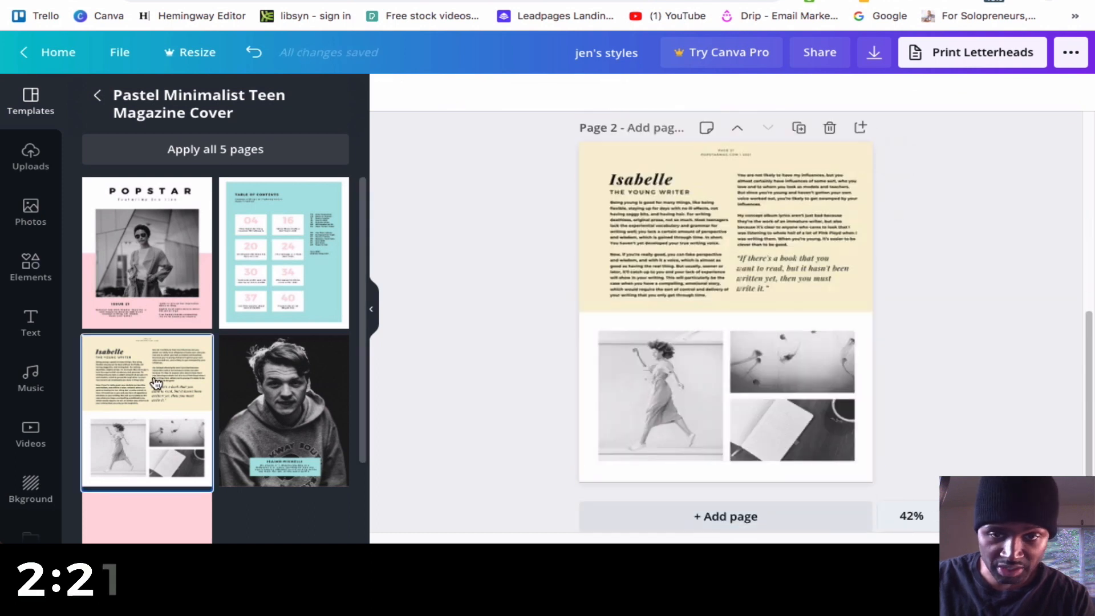
# Change page 2's cream article background block to the deeper pink used on the cover
pyautogui.scroll(5, 700, 258)
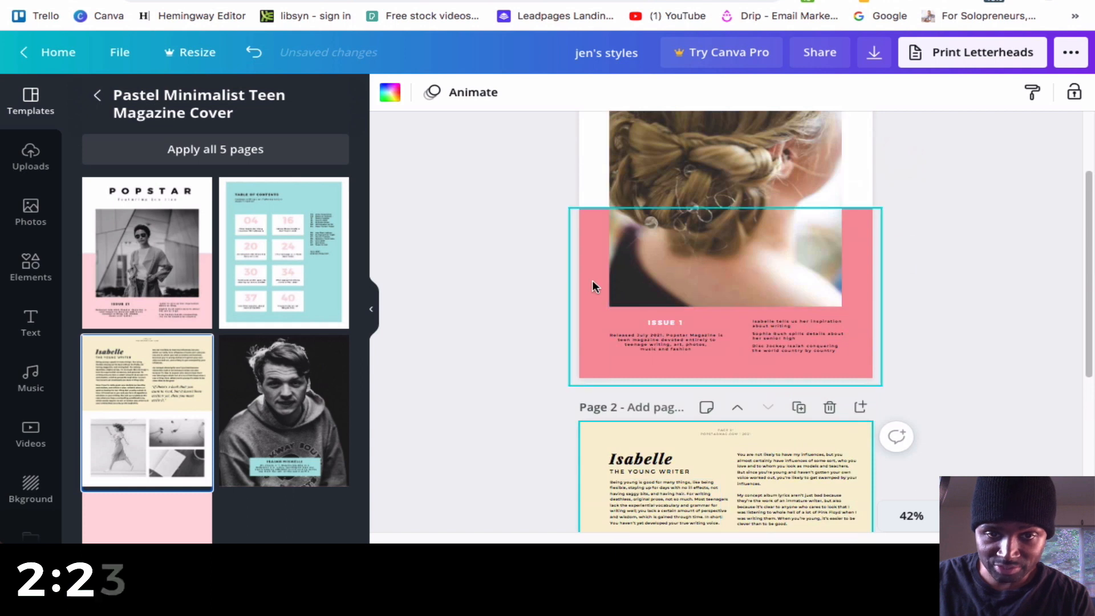
pyautogui.scroll(-5, 616, 342)
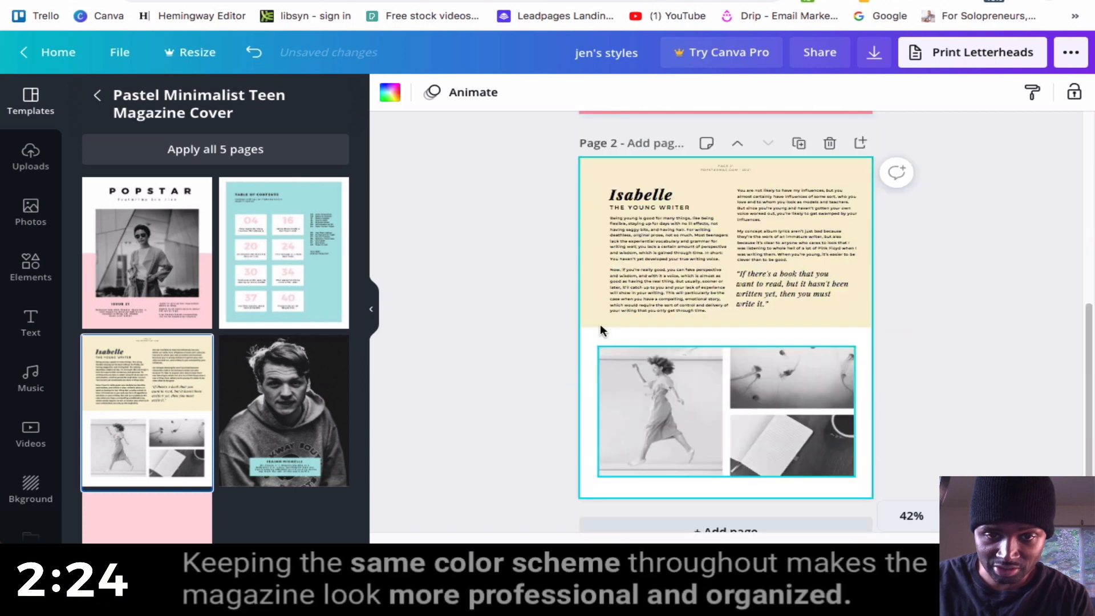
pyautogui.click(593, 182)
pyautogui.click(390, 94)
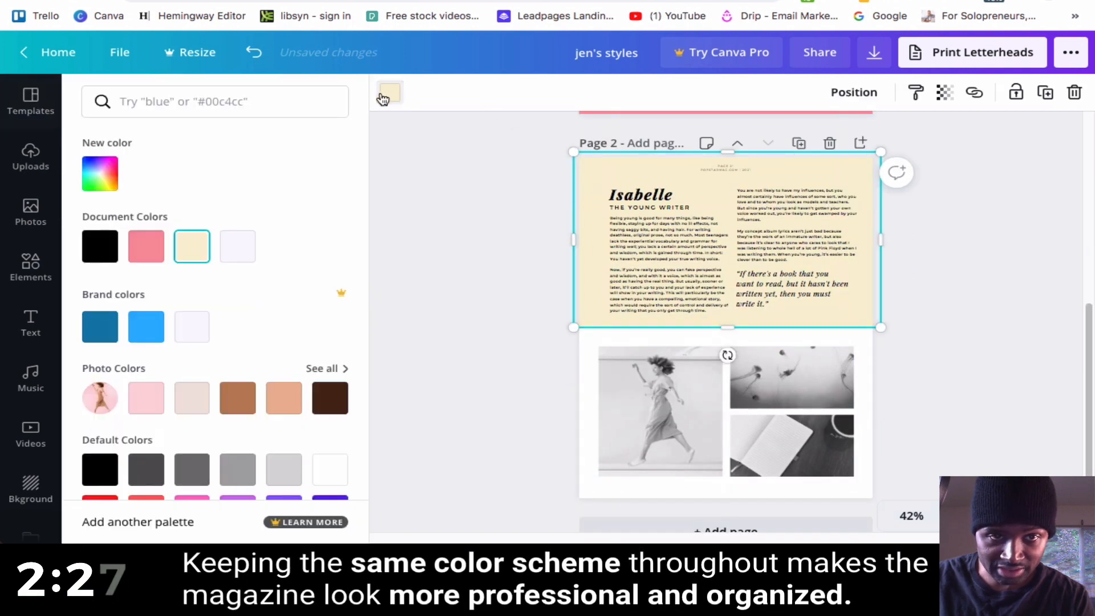
pyautogui.click(143, 254)
# Set the large italic name heading of the page 2 article to the near-white document colour
pyautogui.scroll(3, 659, 284)
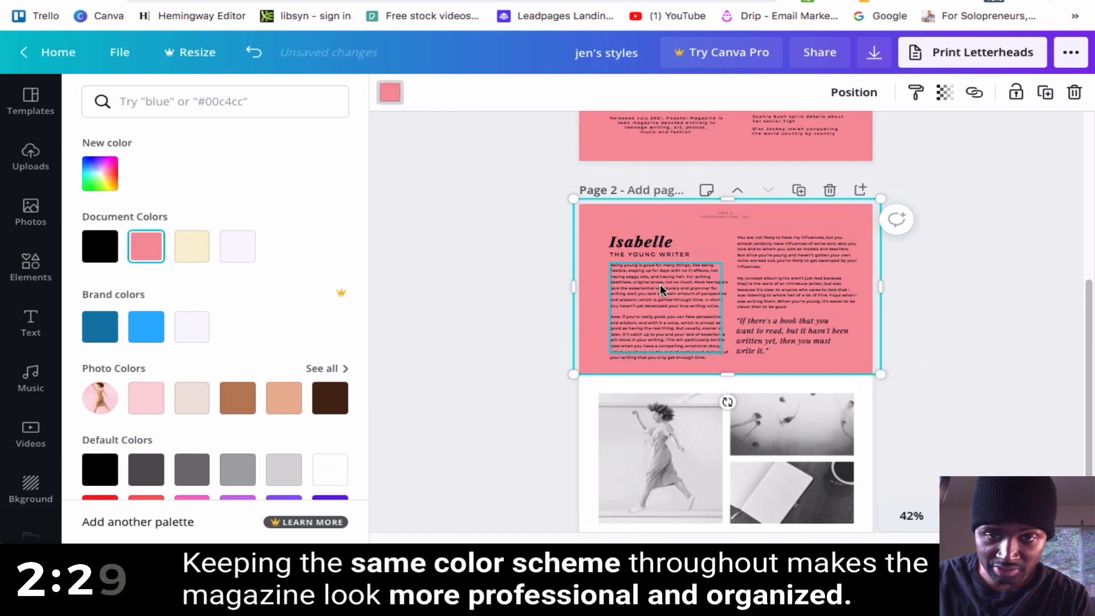
pyautogui.click(625, 275)
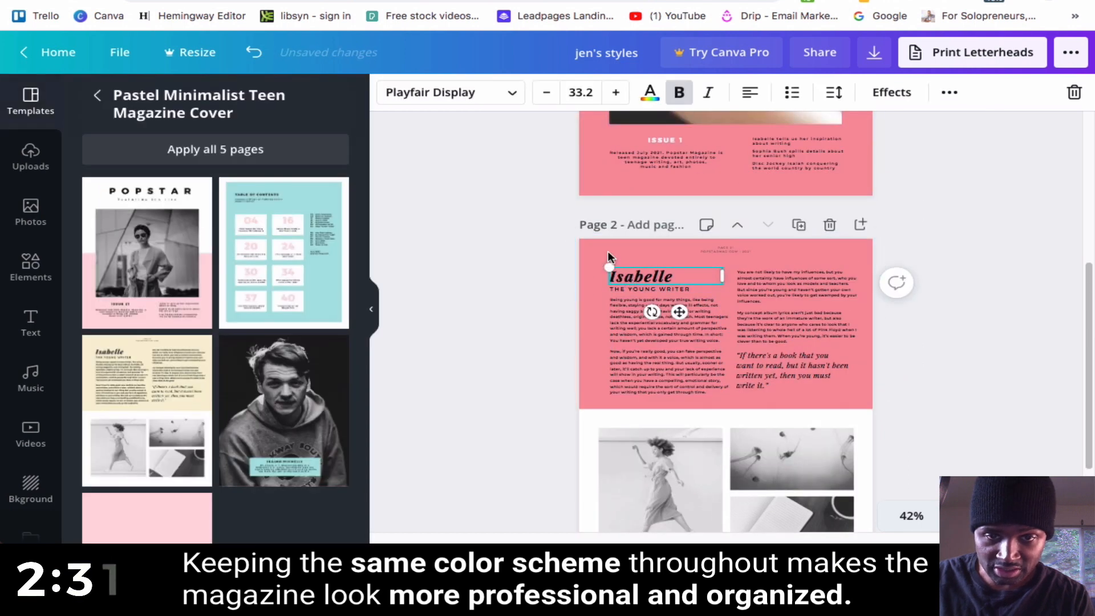
pyautogui.click(650, 92)
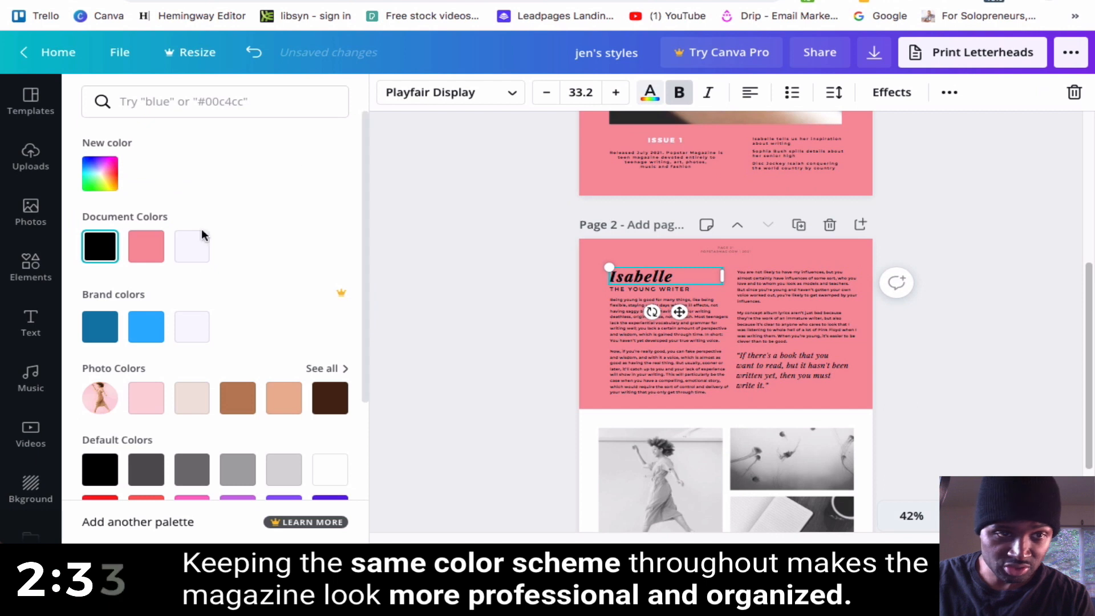
pyautogui.click(192, 256)
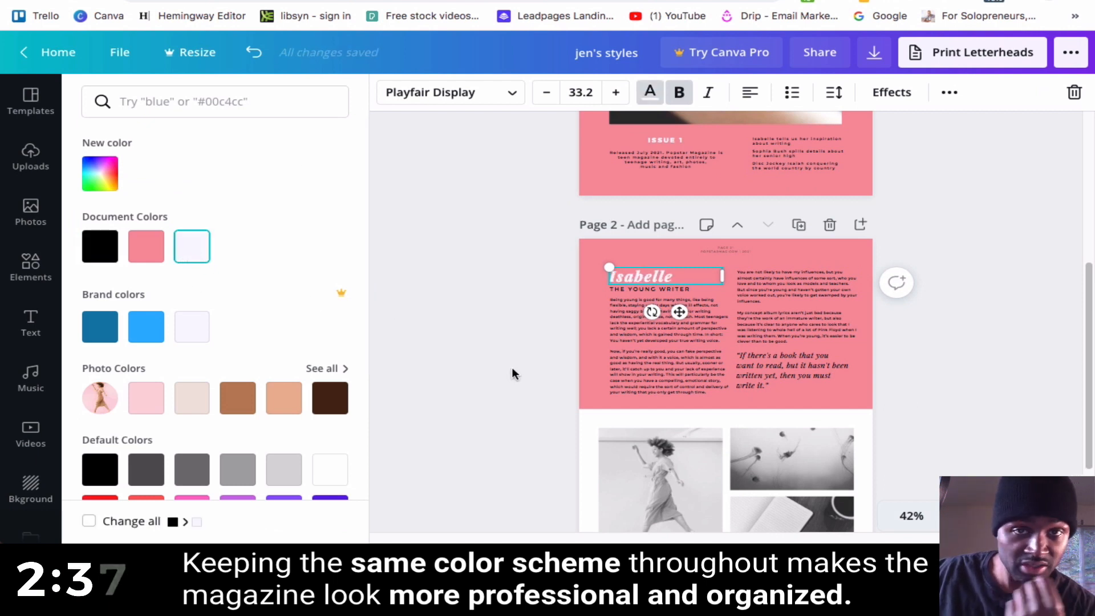
# Replace the large portrait in page 2's photo grid with the uploaded selfie taken by the sea
pyautogui.scroll(-3, 698, 338)
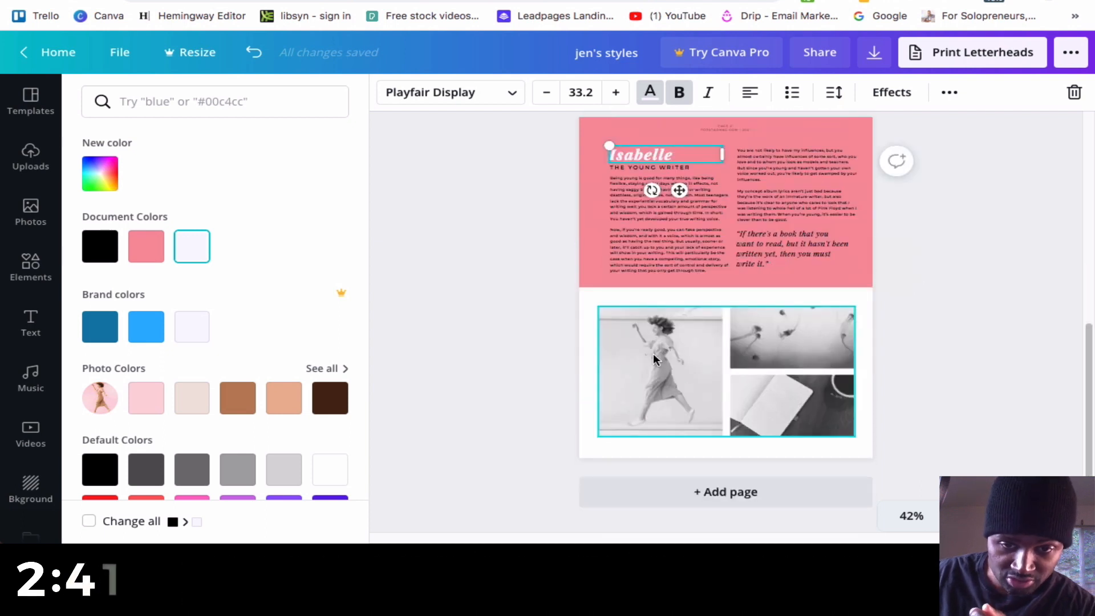
pyautogui.click(653, 354)
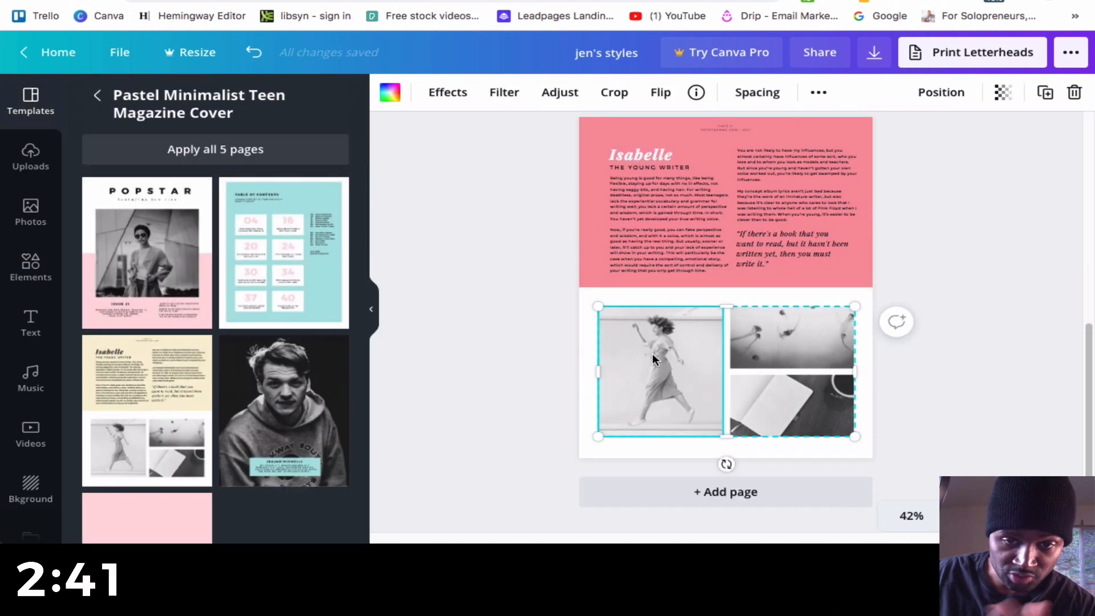
pyautogui.click(31, 157)
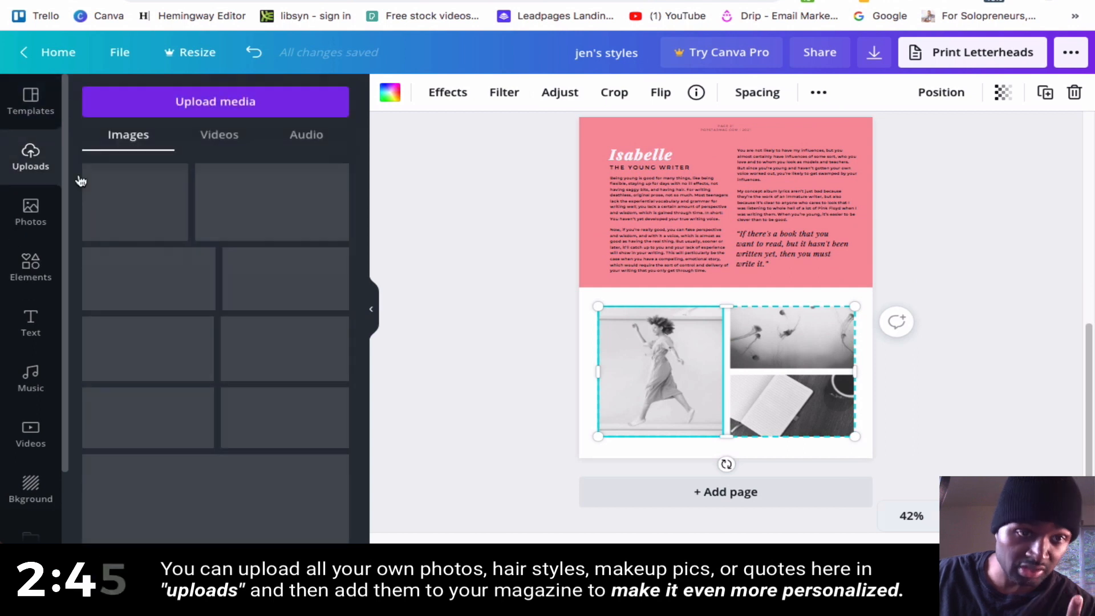
pyautogui.scroll(-5, 237, 297)
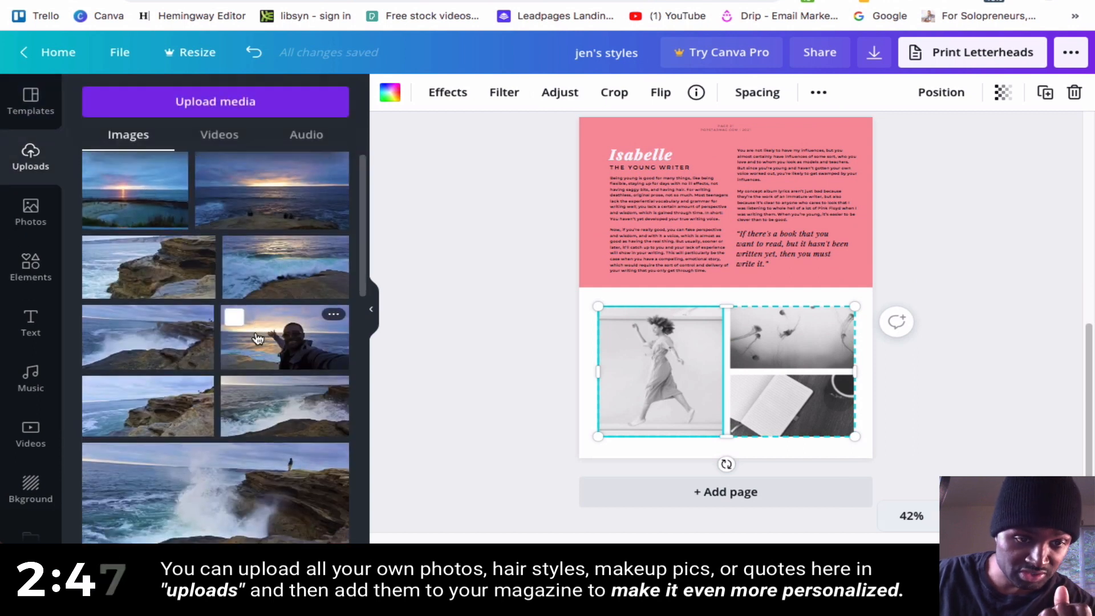
pyautogui.scroll(-3, 239, 371)
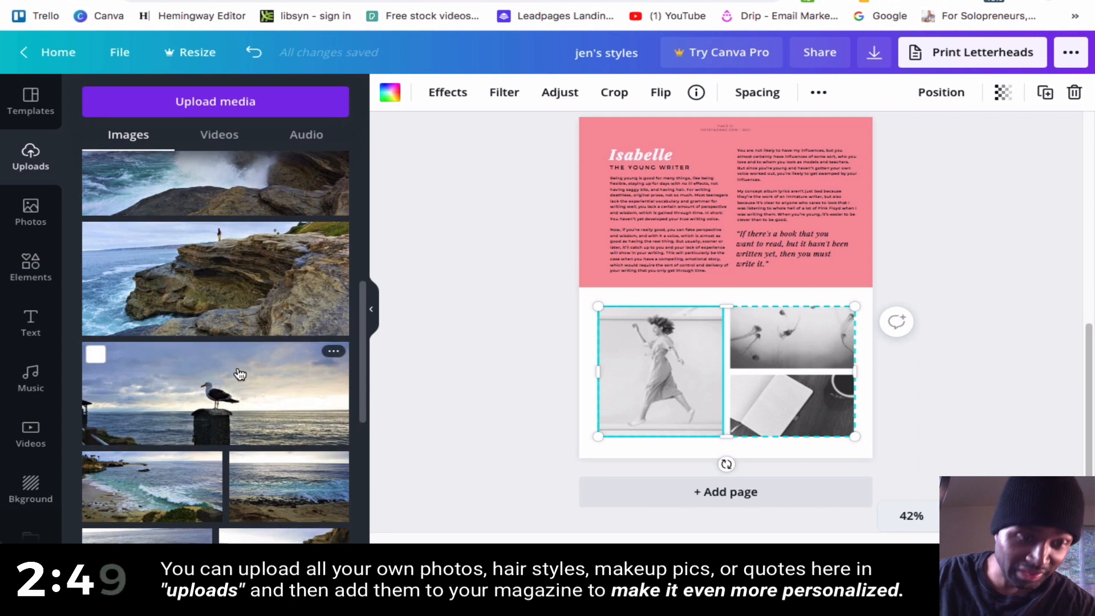
pyautogui.scroll(6, 242, 373)
pyautogui.moveTo(288, 359); pyautogui.dragTo(616, 359)
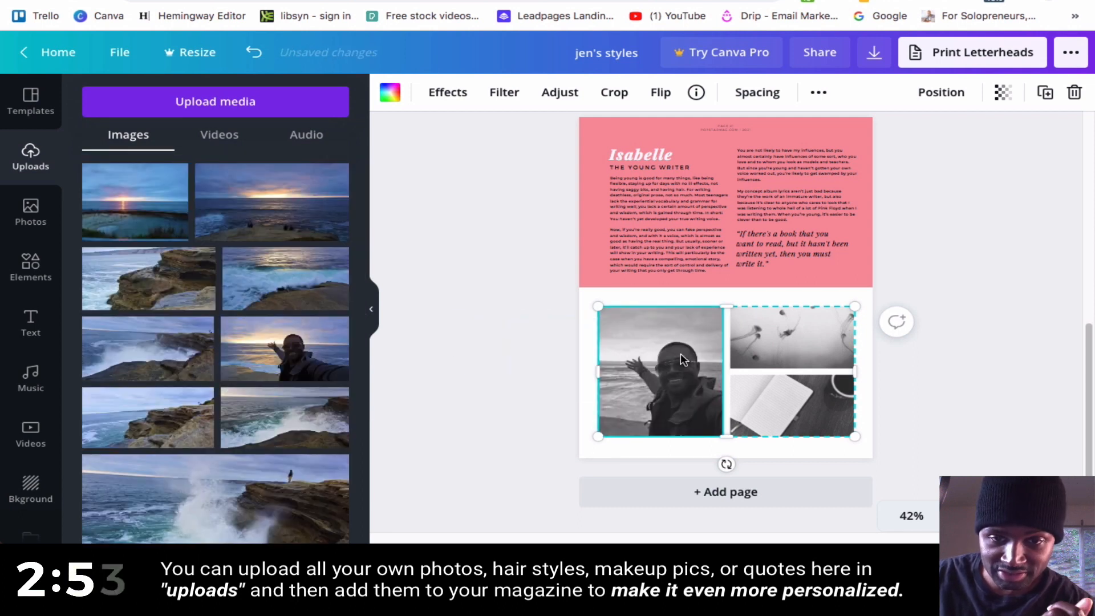
# Set the filter of the selfie in page 2's photo grid to None to show it in full colour
pyautogui.click(442, 98)
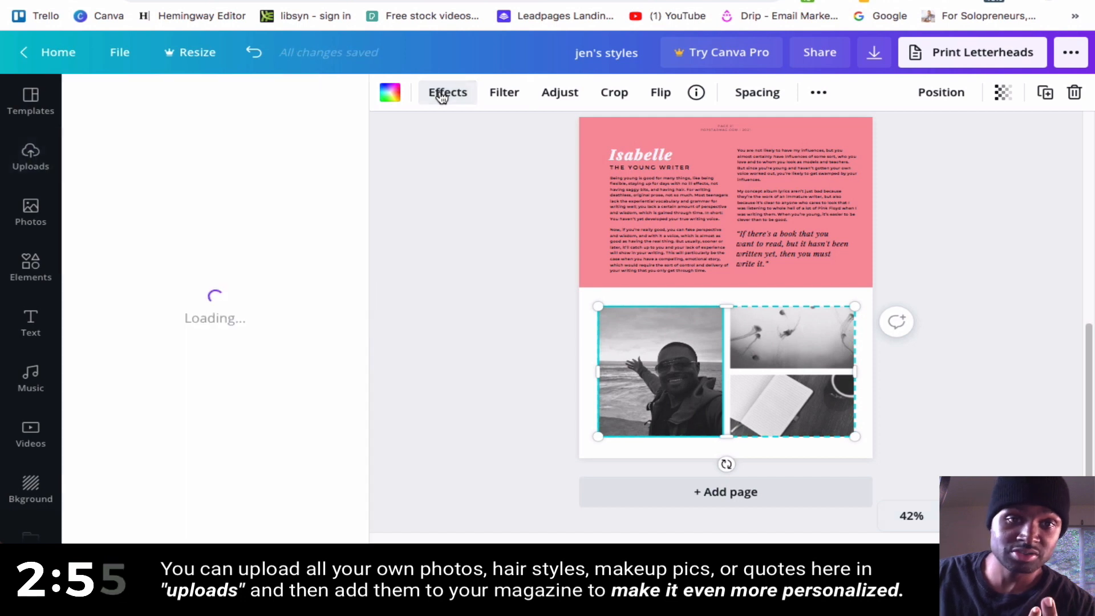
pyautogui.click(512, 97)
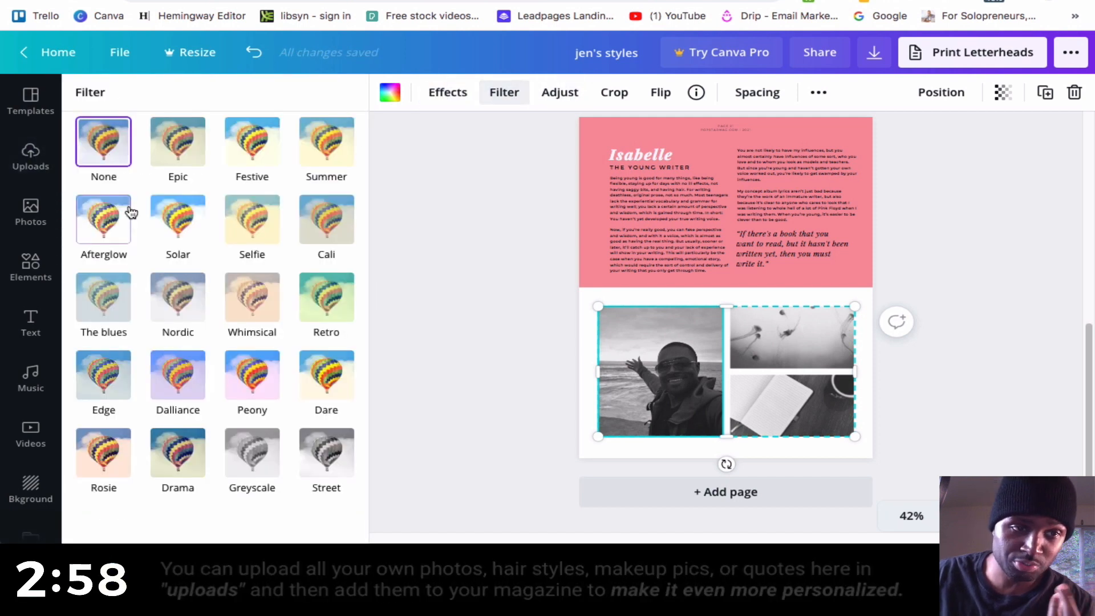
pyautogui.click(110, 142)
pyautogui.click(771, 338)
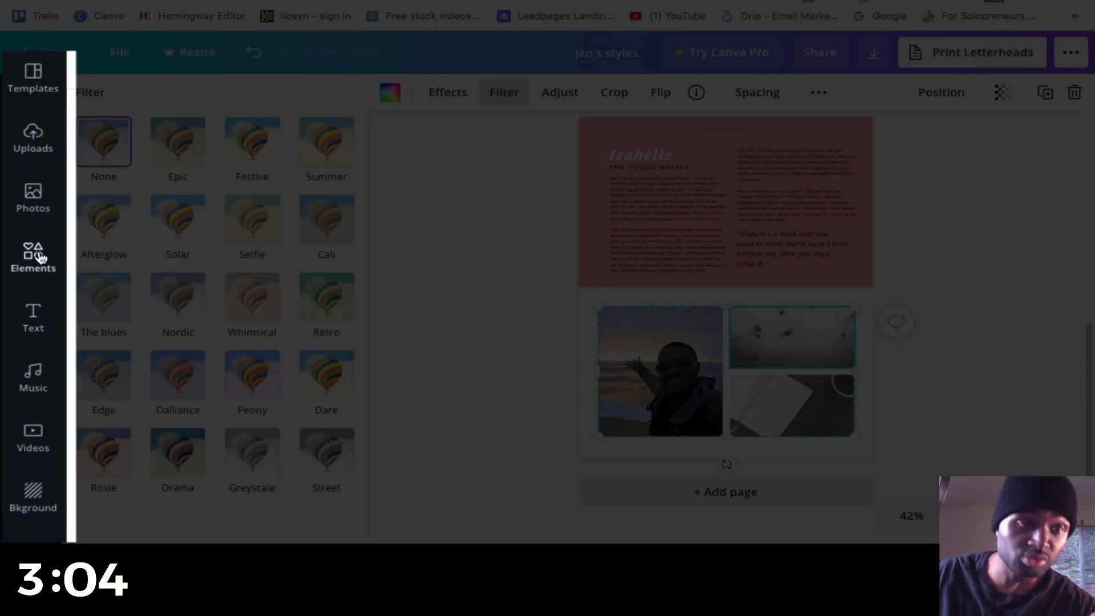
# Search the elements library for hair and try the free black-and-white hair silhouette on page 2's photo grid
pyautogui.click(36, 256)
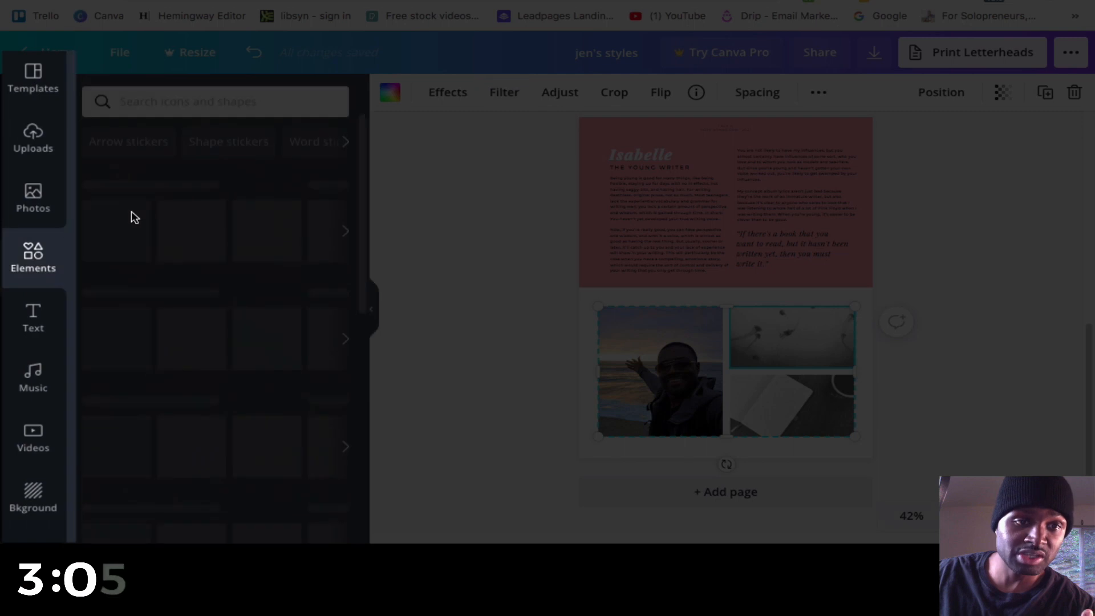
pyautogui.click(141, 101)
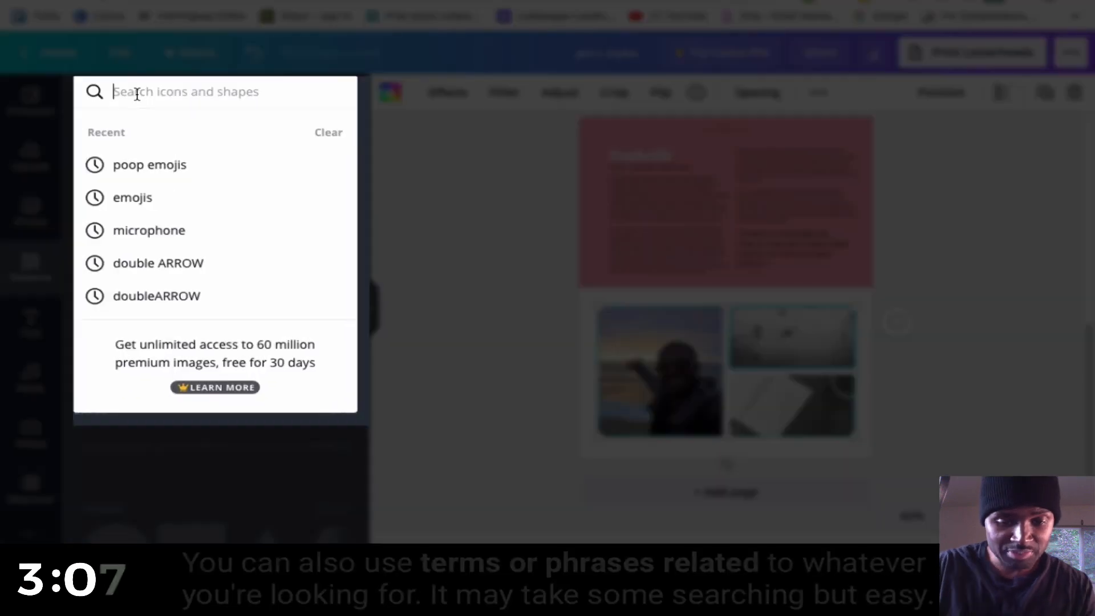
pyautogui.write('hair')
pyautogui.press('Return')
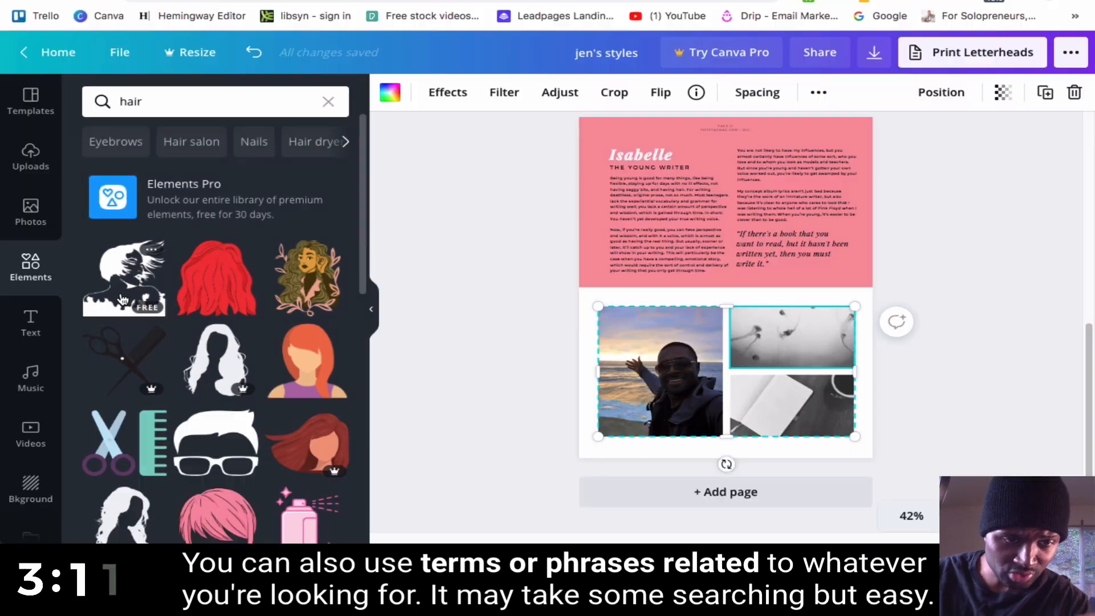
pyautogui.moveTo(130, 302); pyautogui.dragTo(787, 348)
pyautogui.press('Delete')
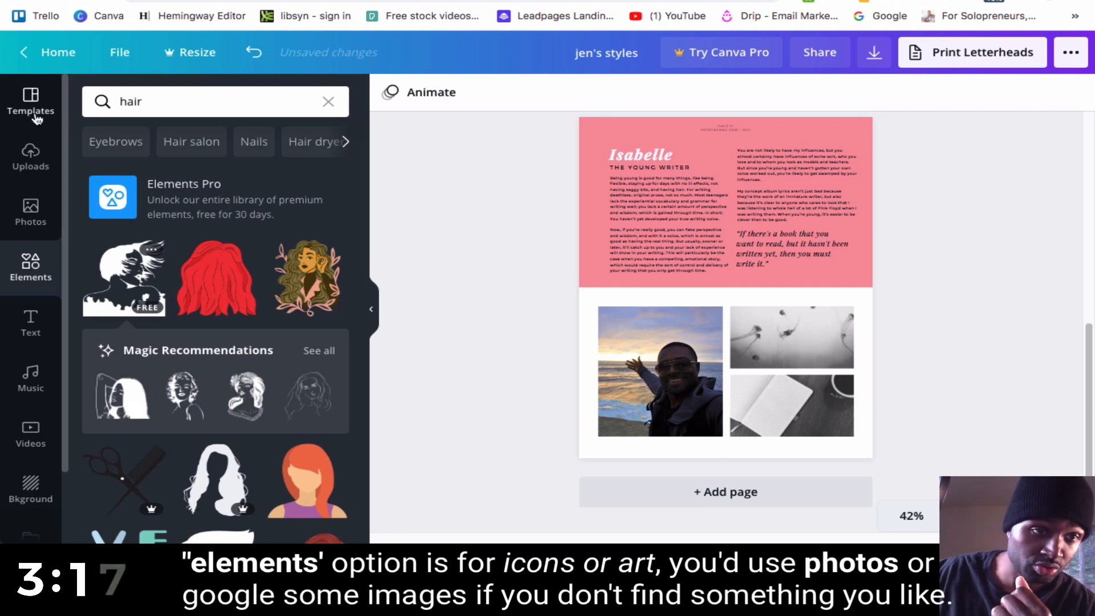
# Search the elements library for female models and look through the graphics offered
pyautogui.click(154, 101)
pyautogui.write('d')
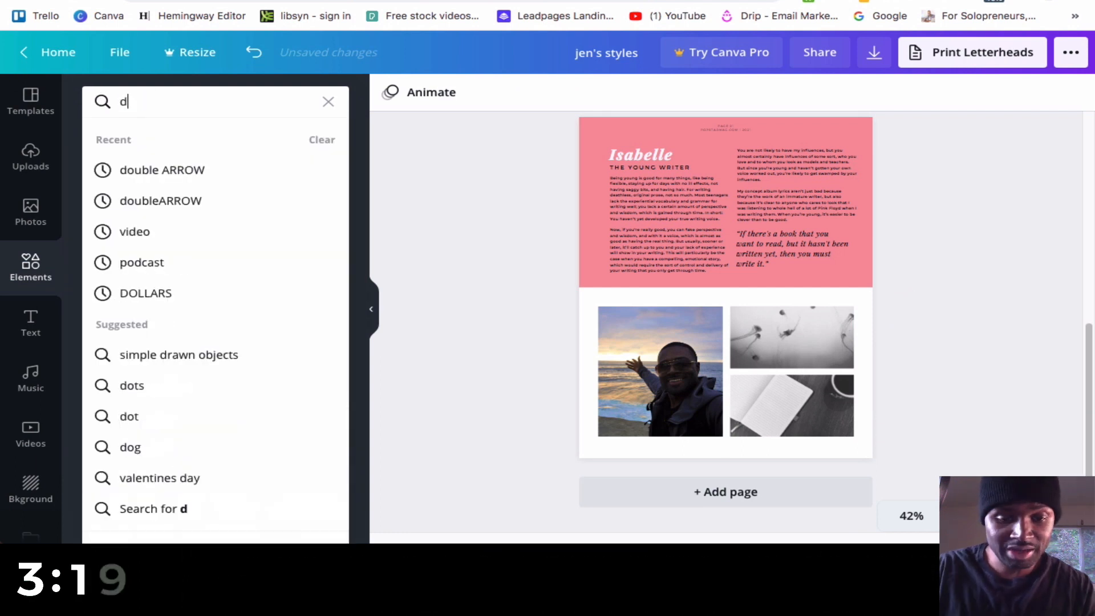
pyautogui.press('BackSpace')
pyautogui.write('female m')
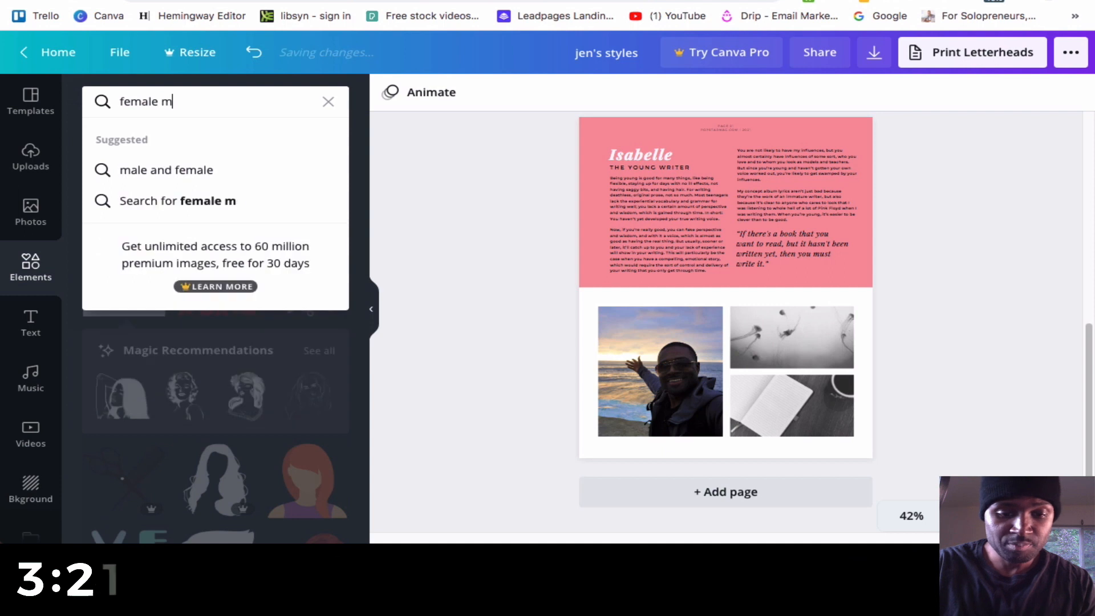
pyautogui.write('odels')
pyautogui.press('Return')
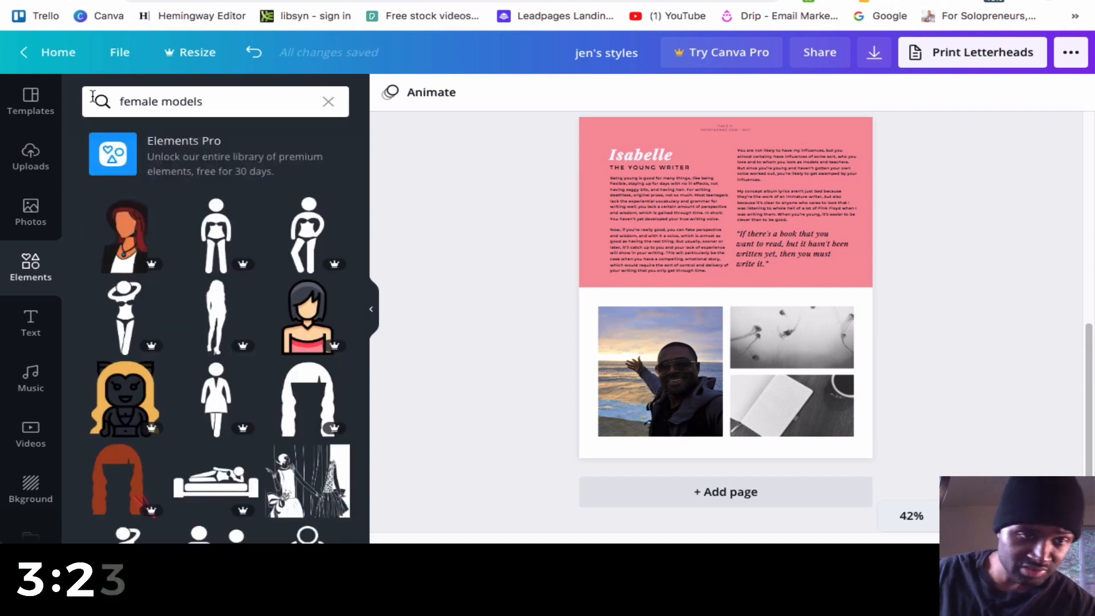
pyautogui.scroll(-8, 271, 417)
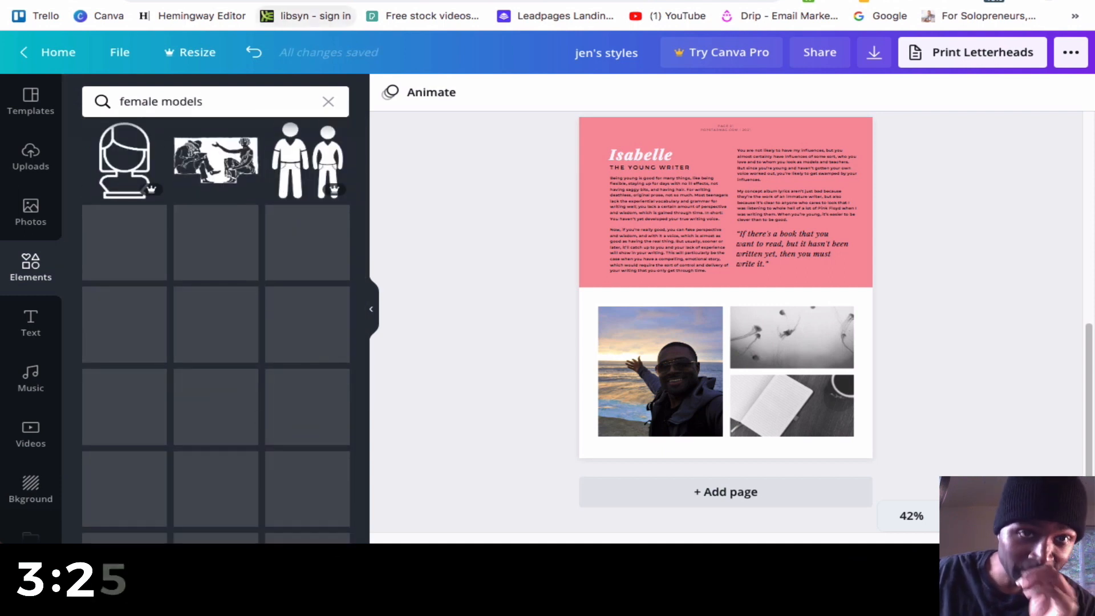
# Switch to Google Images in a new browser tab and search for hair styles
pyautogui.press('super+t')
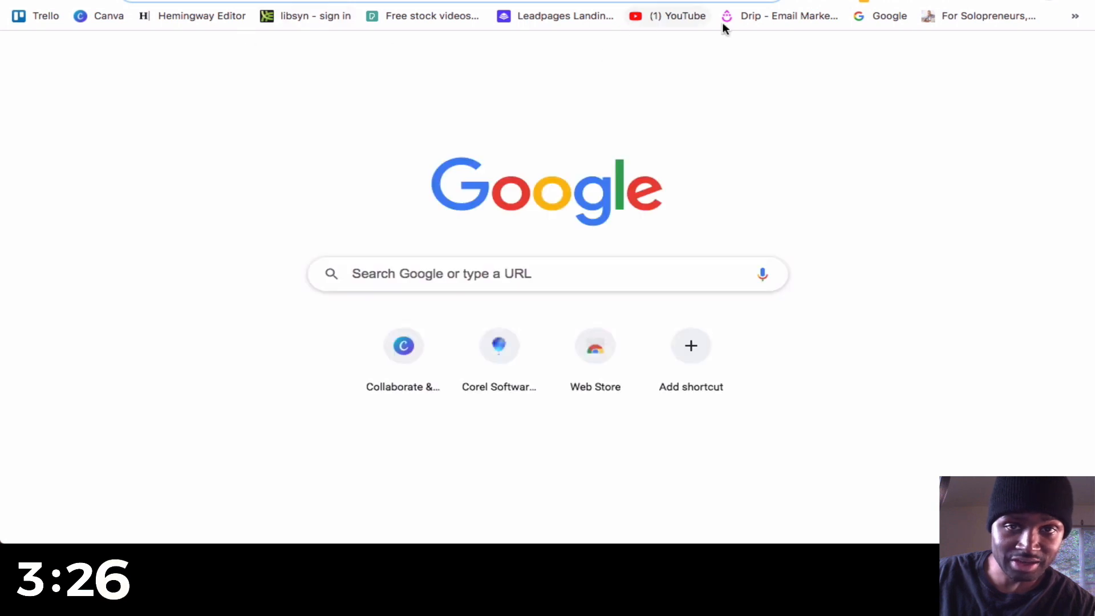
pyautogui.click(1008, 54)
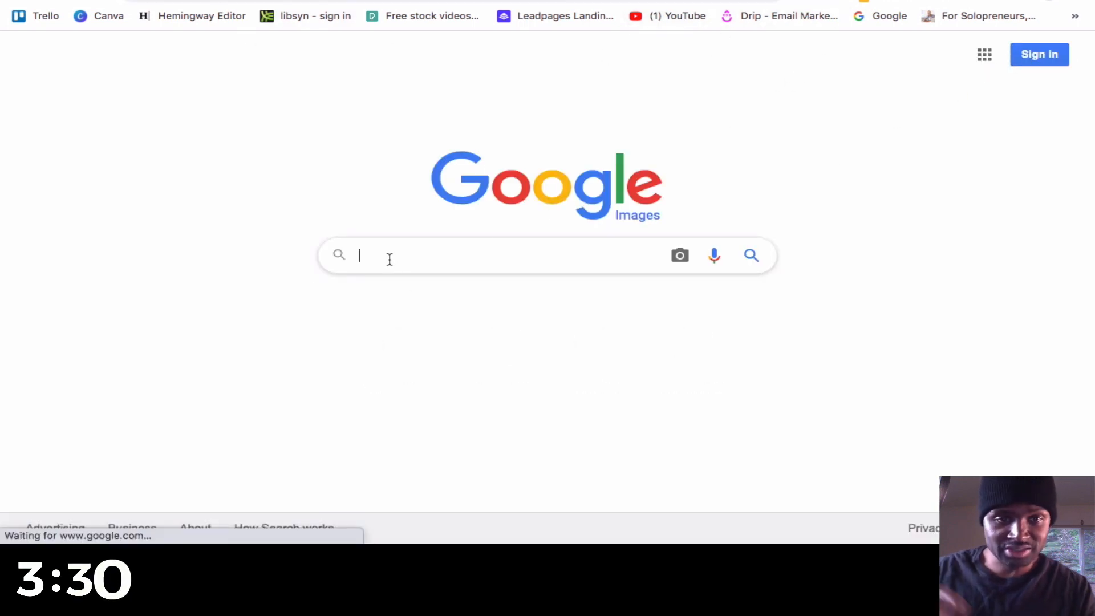
pyautogui.write('hair styles')
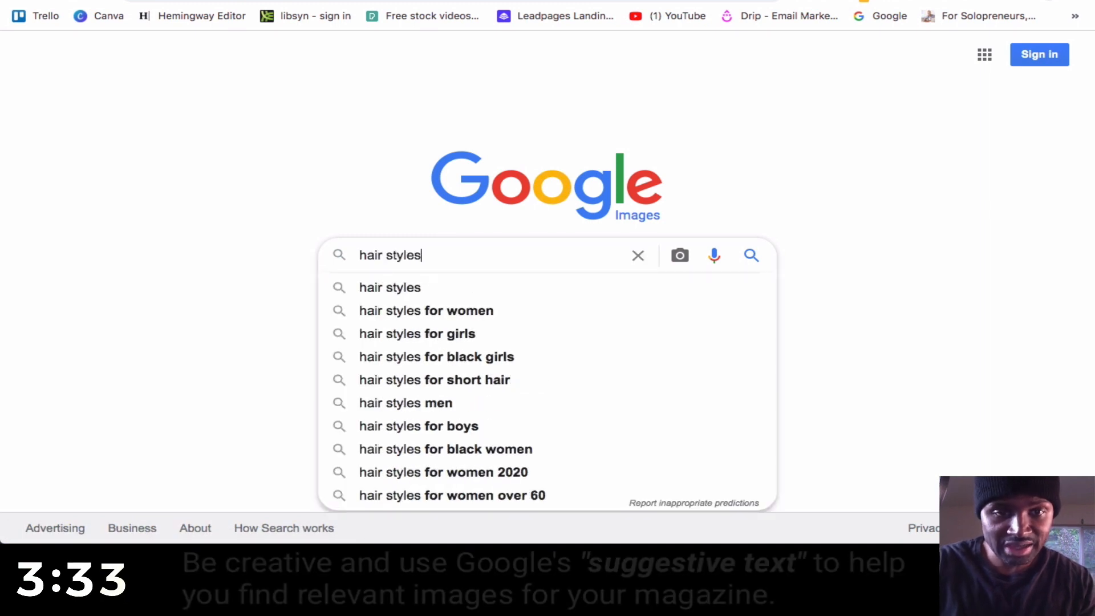
pyautogui.press('Return')
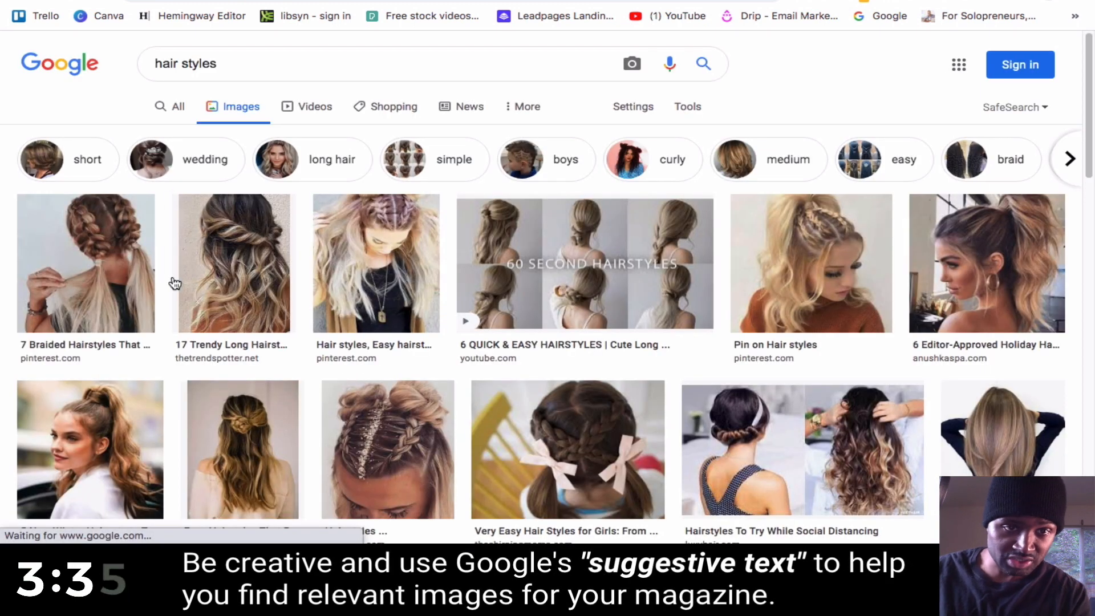
# Save the picture of braided double buns with a glitter parting as download in Desktop > CURRENT TRAINING > Photo Beauty Makeup Youtube Channel Art, in JPEG format
pyautogui.scroll(-3, 476, 241)
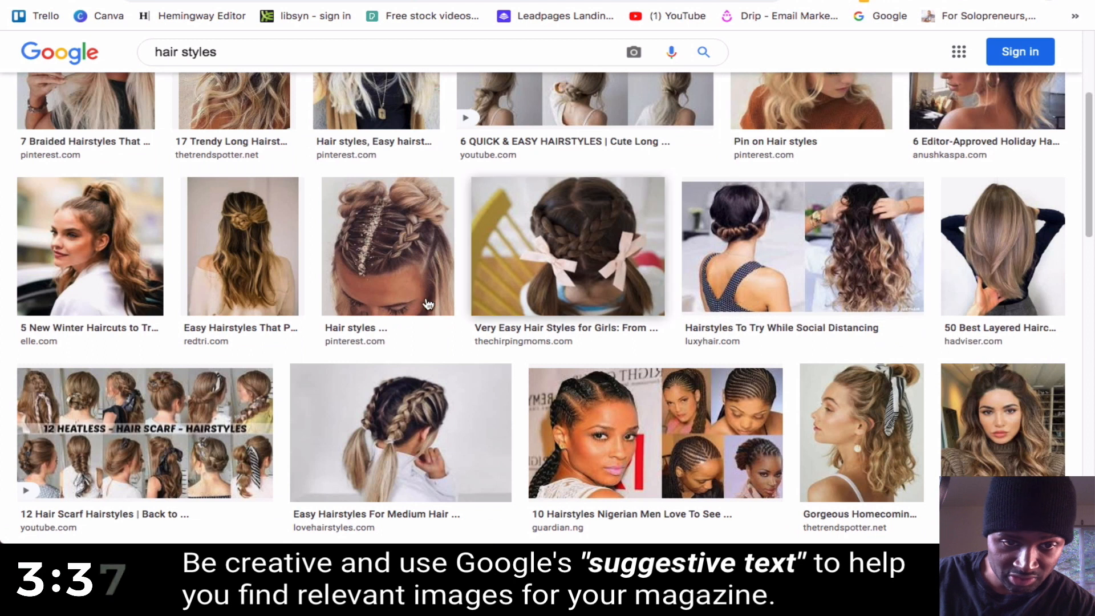
pyautogui.rightClick(378, 259)
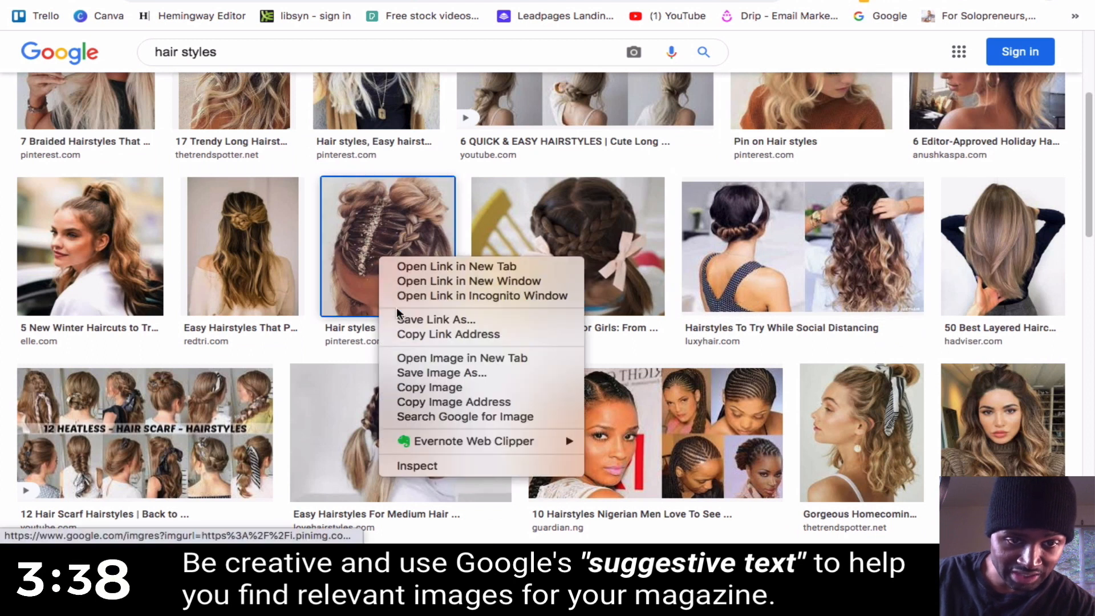
pyautogui.click(436, 371)
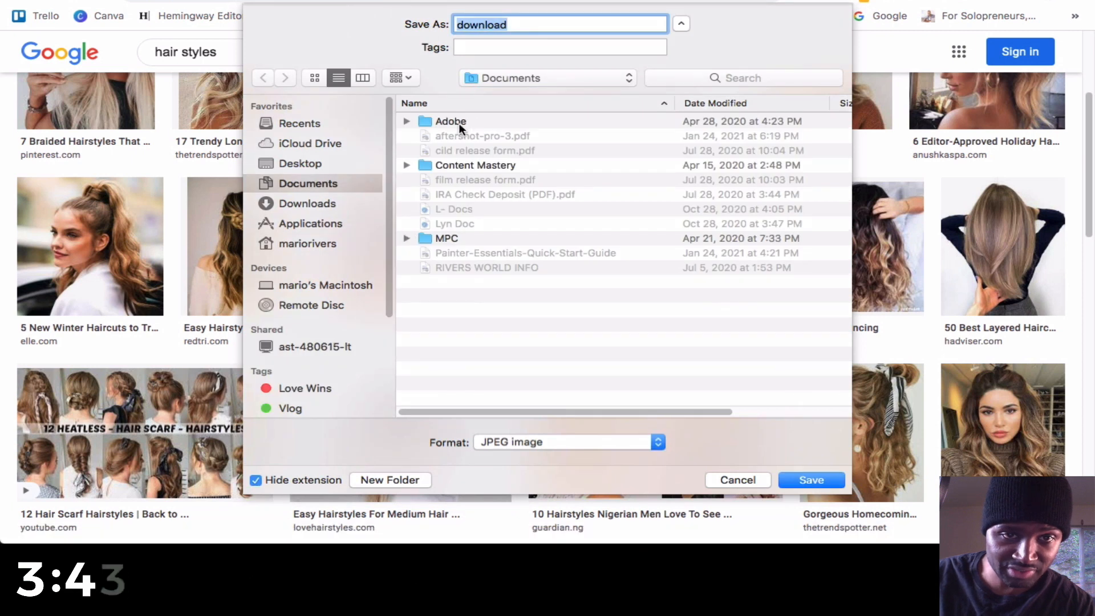
pyautogui.click(299, 163)
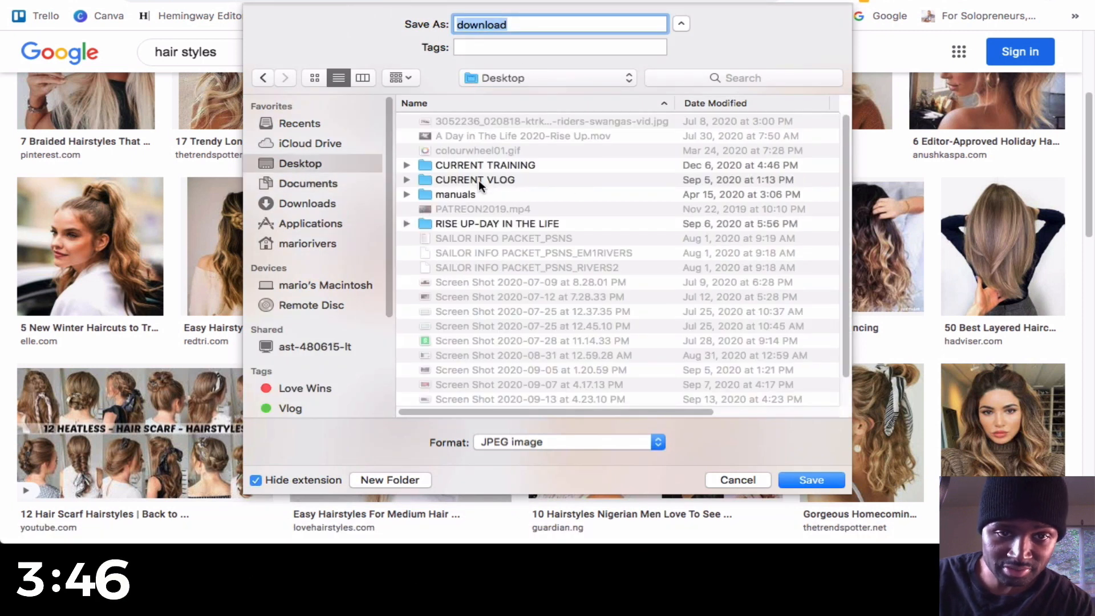
pyautogui.doubleClick(483, 163)
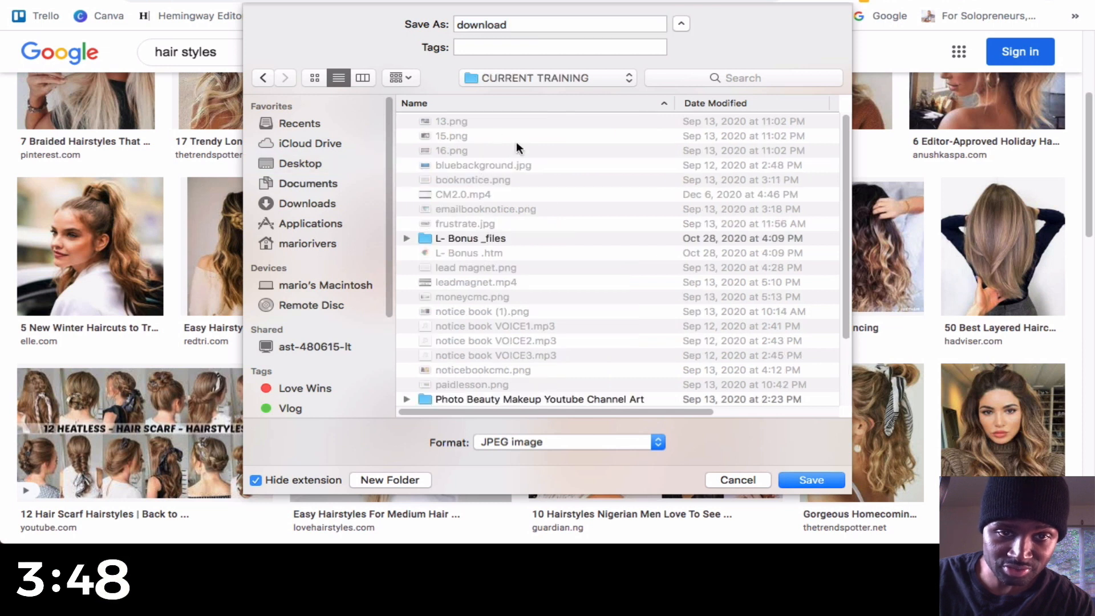
pyautogui.scroll(-3, 493, 167)
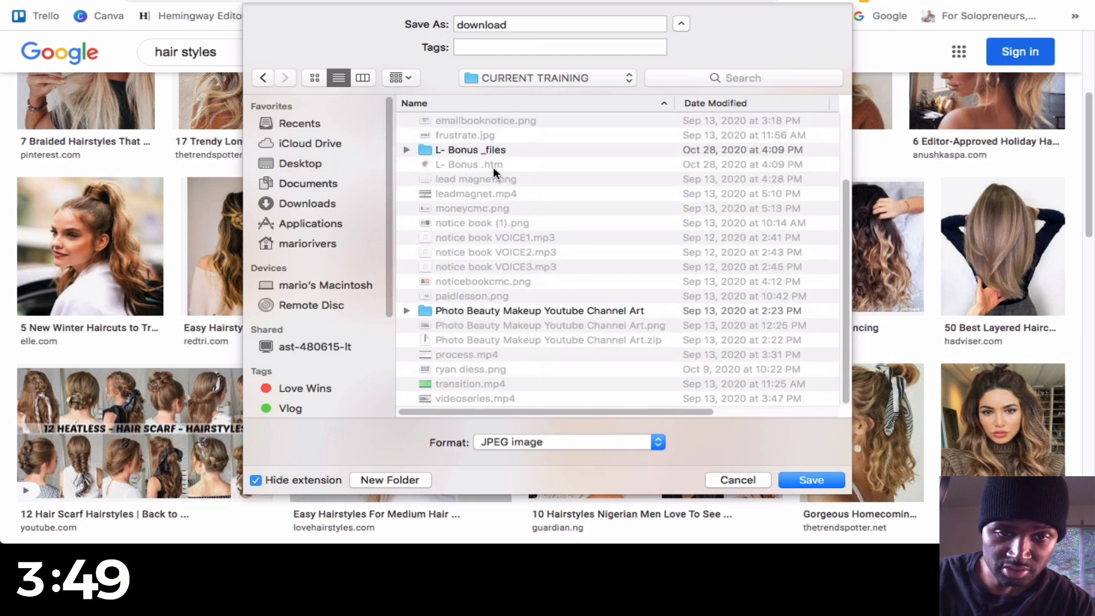
pyautogui.doubleClick(489, 310)
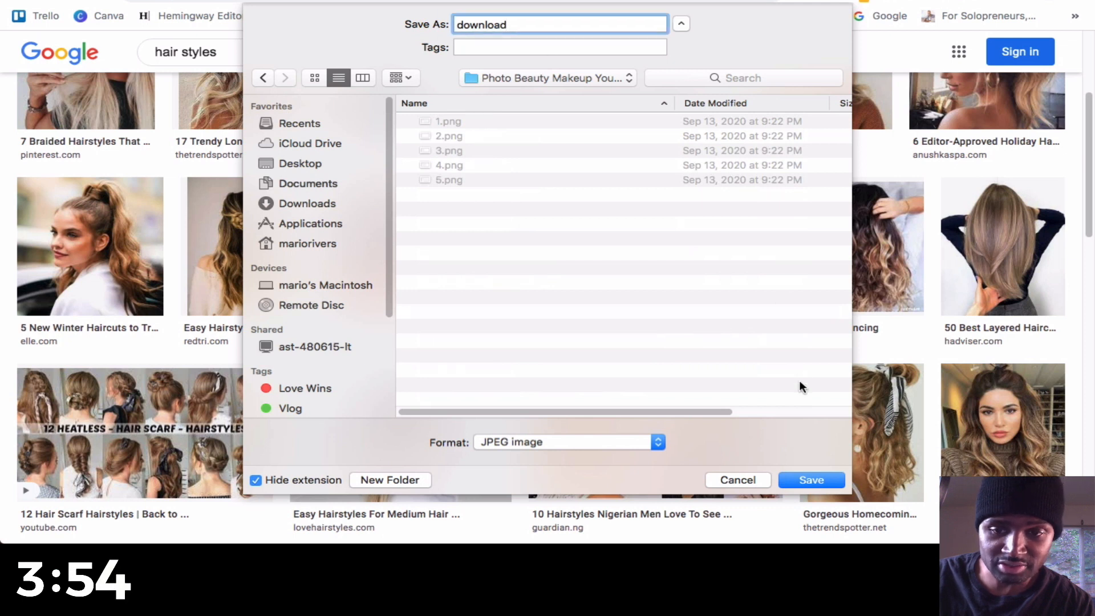
pyautogui.click(815, 480)
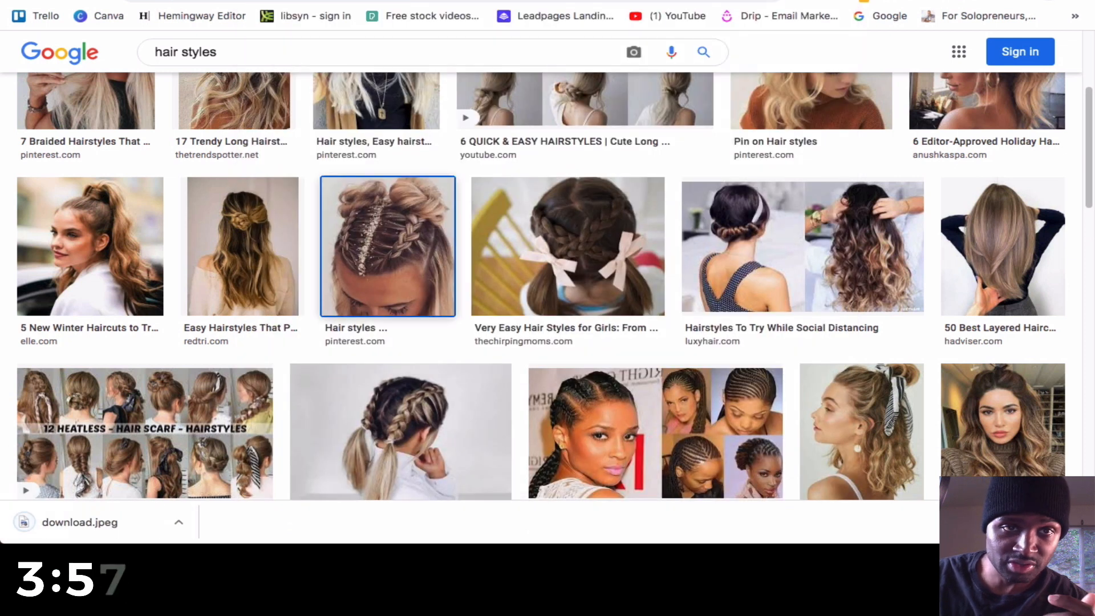
# Switch back to Canva and upload download.jpeg from the Photo Beauty Makeup Youtube Channel Art folder inside CURRENT TRAINING on the Desktop
pyautogui.click(343, 1)
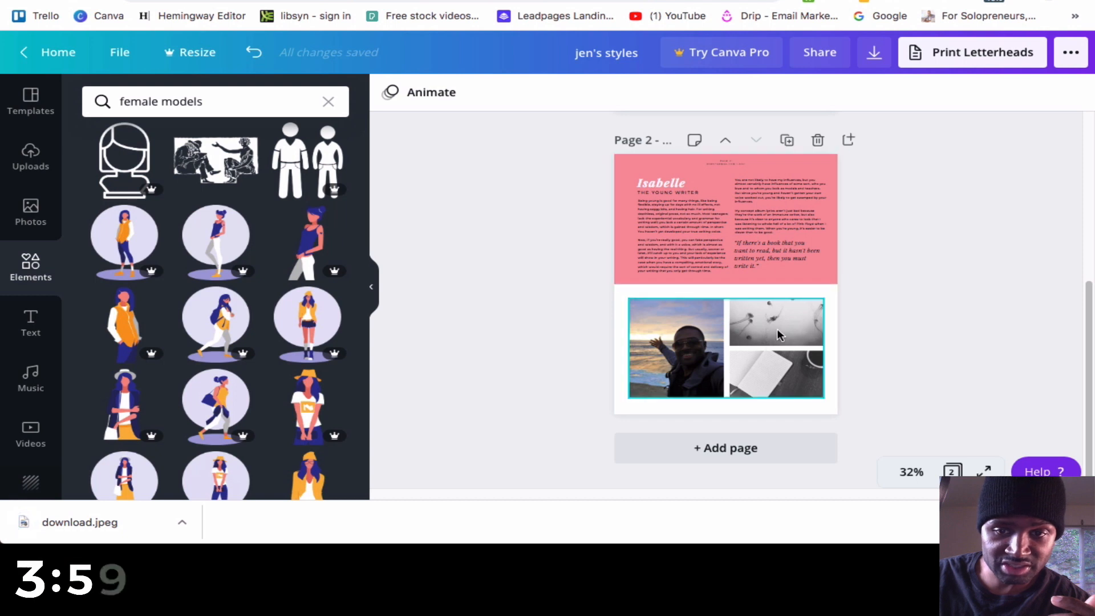
pyautogui.click(27, 154)
pyautogui.click(173, 107)
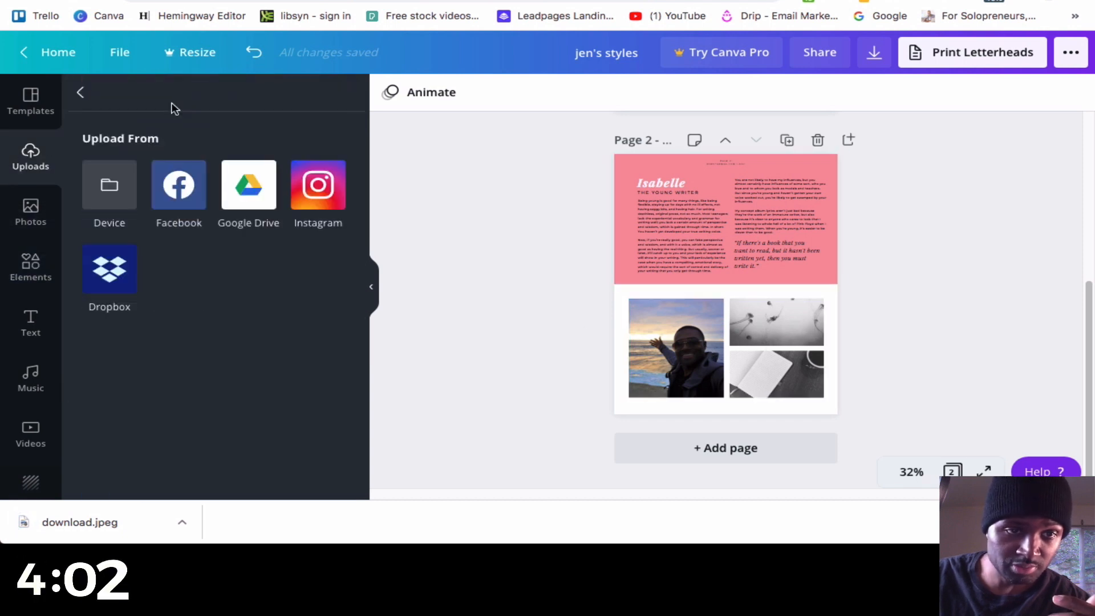
pyautogui.click(110, 185)
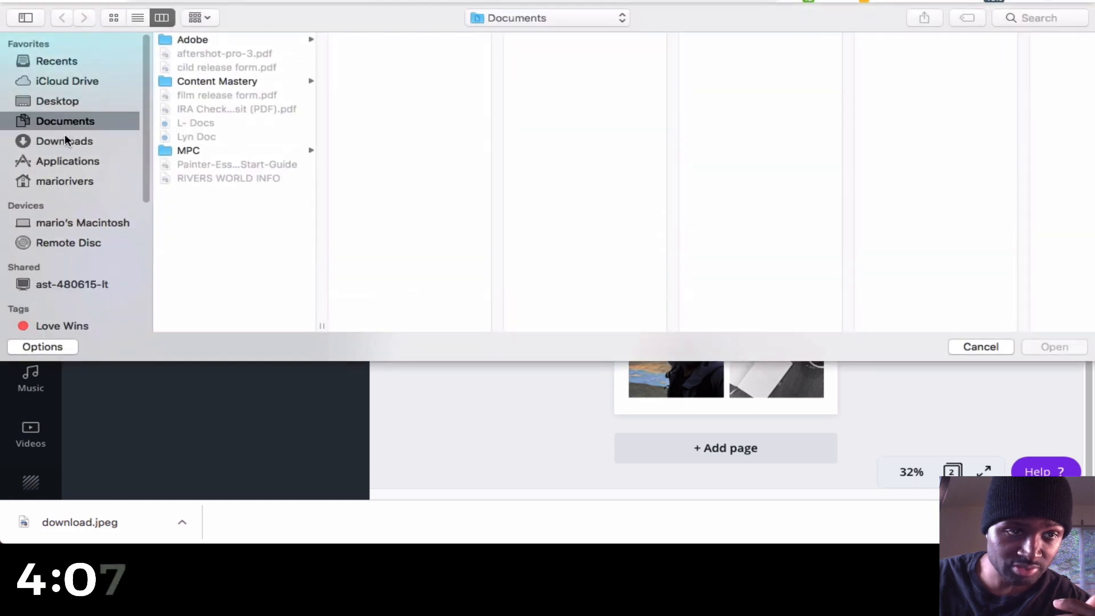
pyautogui.click(62, 100)
pyautogui.click(222, 81)
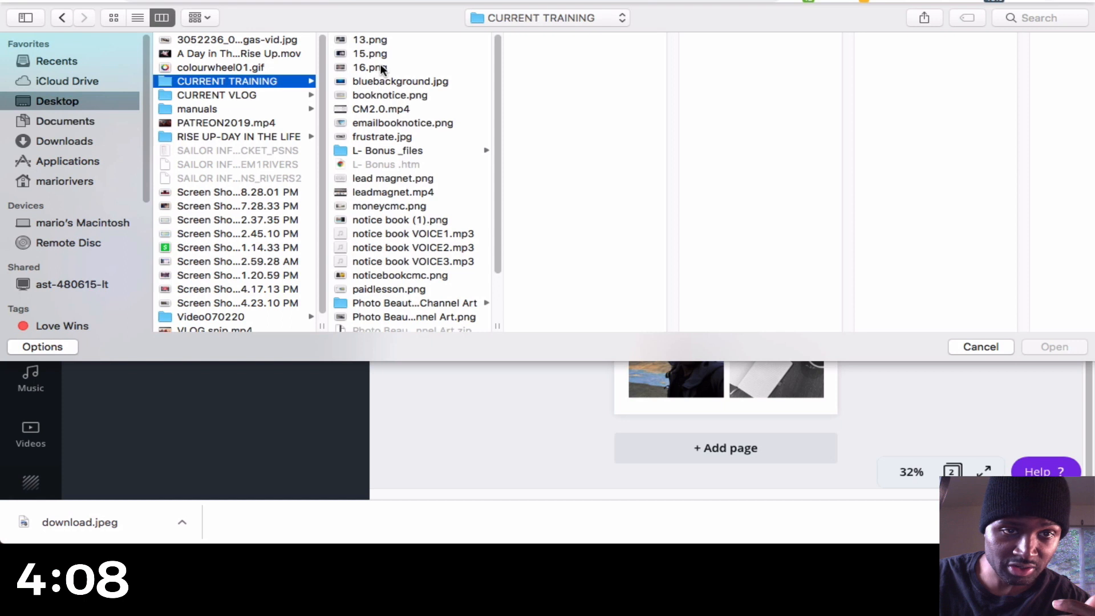
pyautogui.click(395, 305)
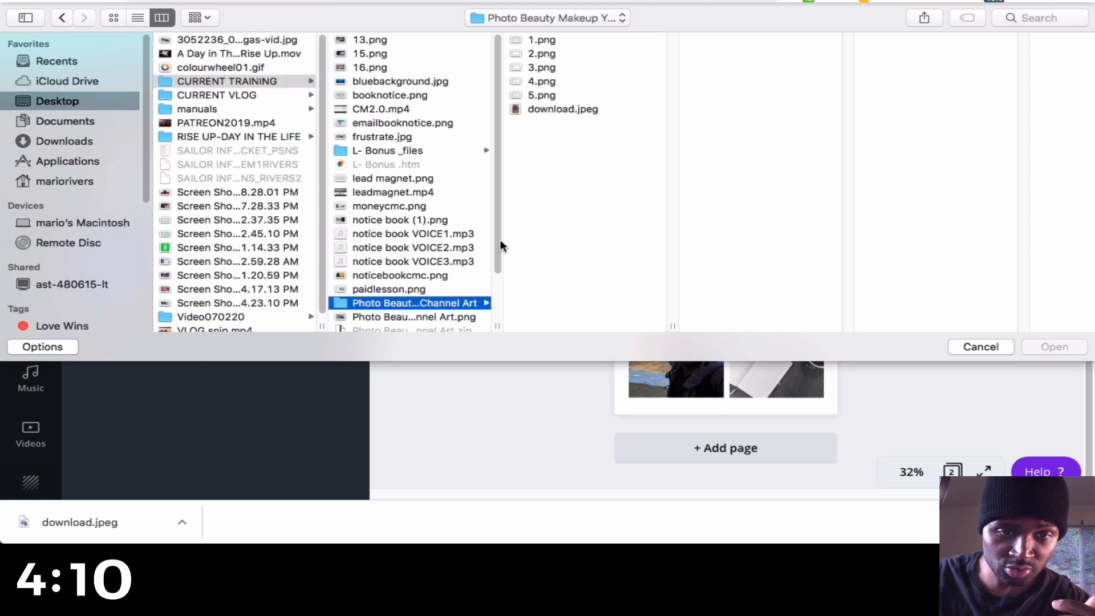
pyautogui.click(543, 108)
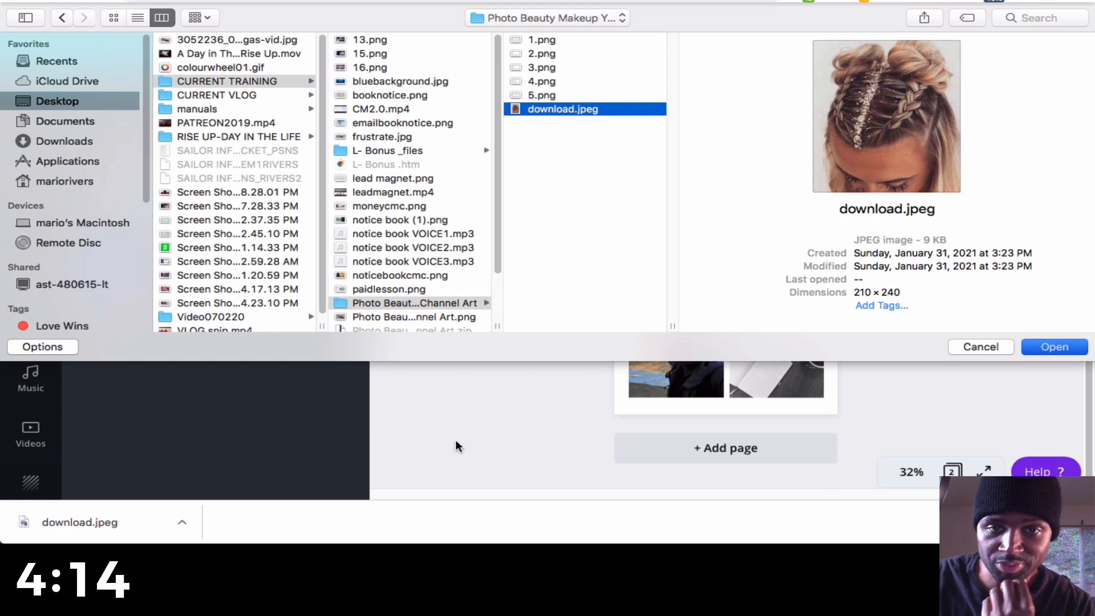
pyautogui.click(1055, 347)
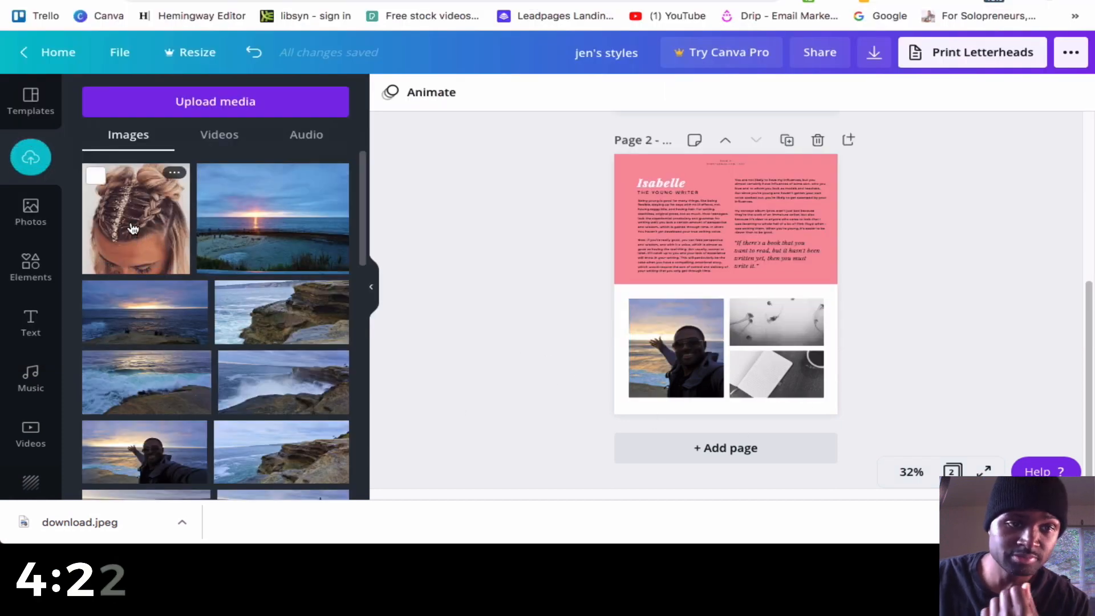
# Replace the selfie in page 2's photo grid with the uploaded braided-buns picture, keeping its default crop
pyautogui.moveTo(127, 223); pyautogui.dragTo(676, 342)
pyautogui.doubleClick(683, 367)
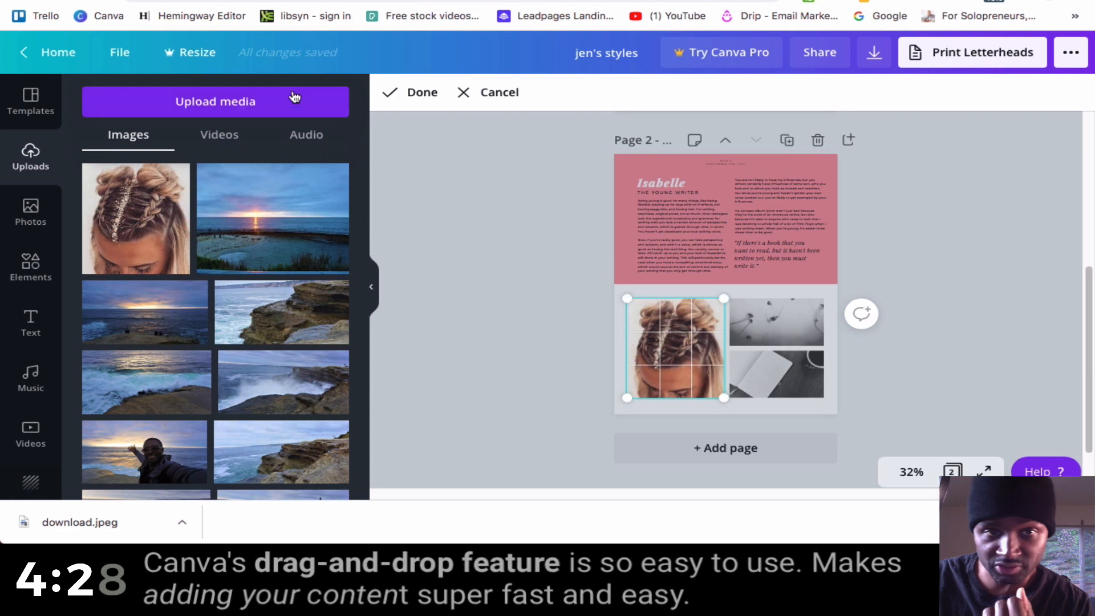
pyautogui.click(403, 94)
# Change the large italic heading of the page 2 article to "Bun + Bob"
pyautogui.scroll(4, 660, 231)
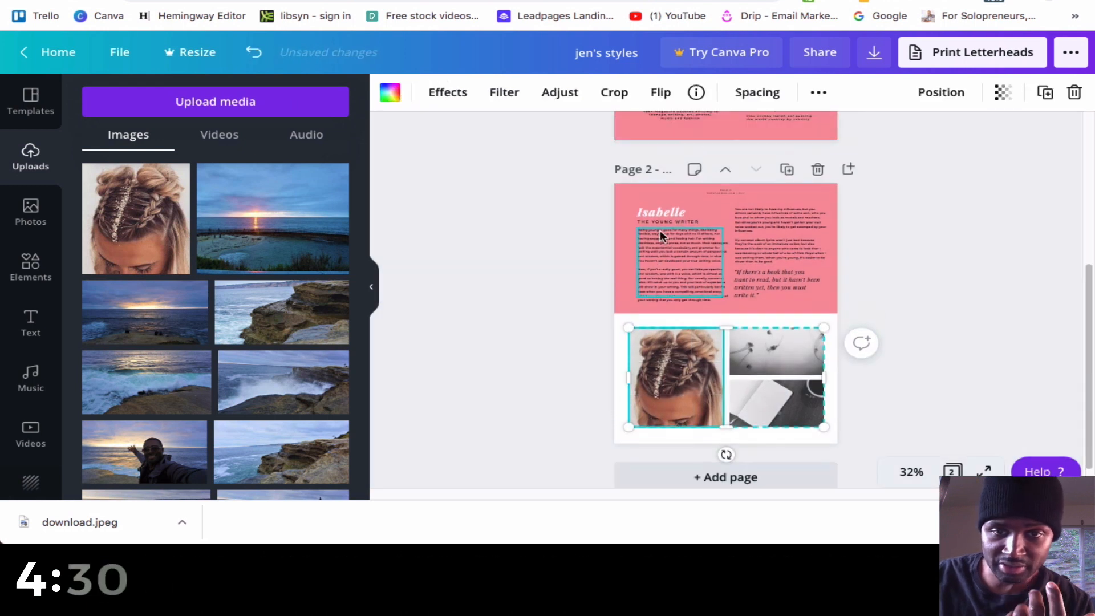
pyautogui.click(671, 297)
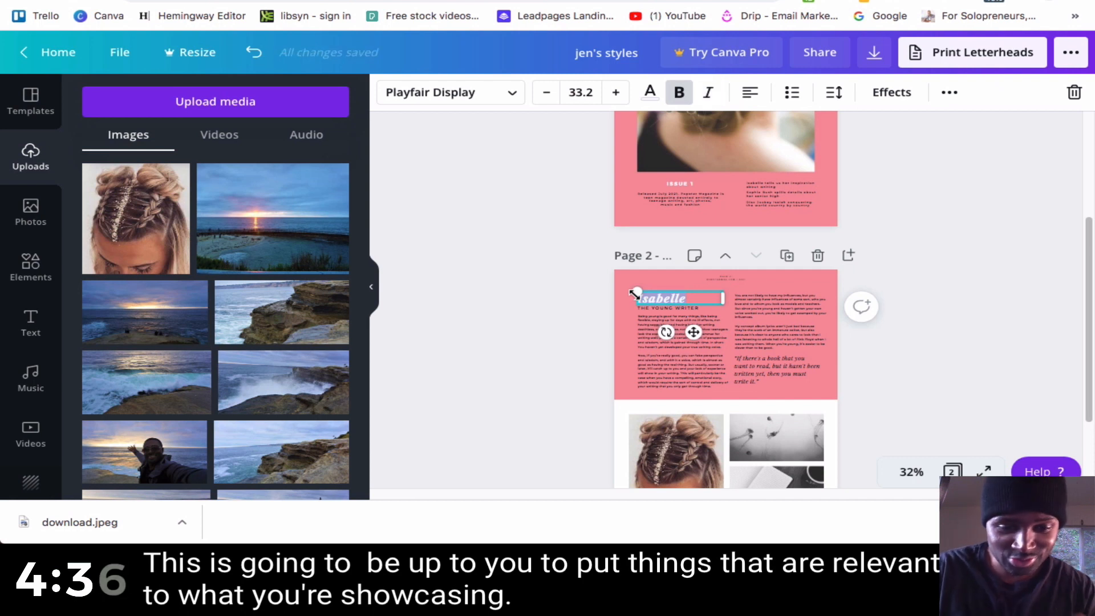
pyautogui.write('Bun + Bob')
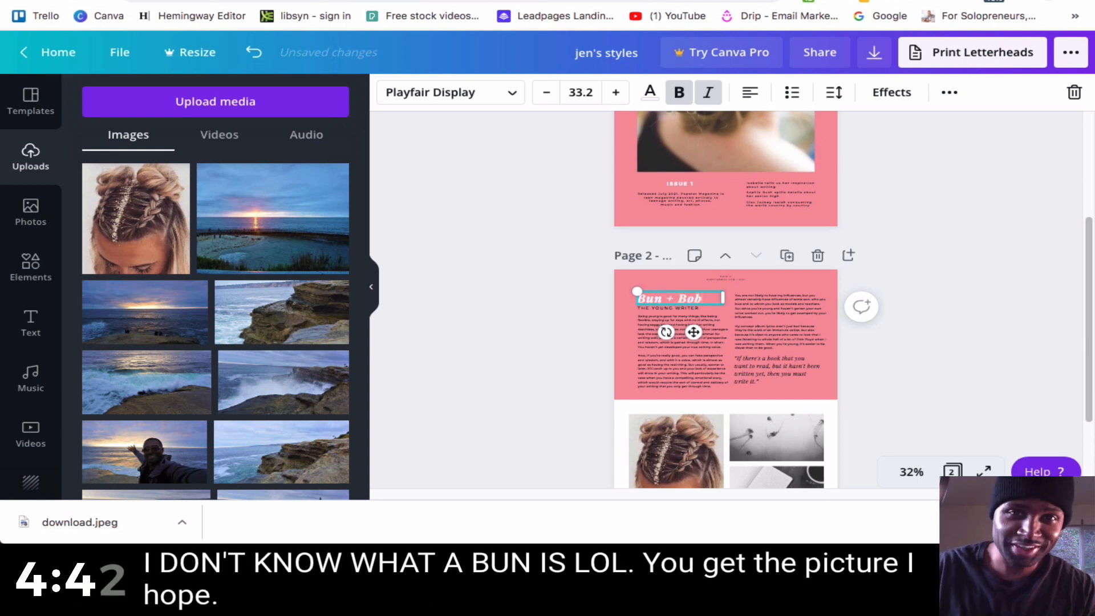
# Change the page 2 article's subheading to "JEN'S HAIRSTYLE 1" and replace its first body paragraph with "Use this product"
pyautogui.click(649, 327)
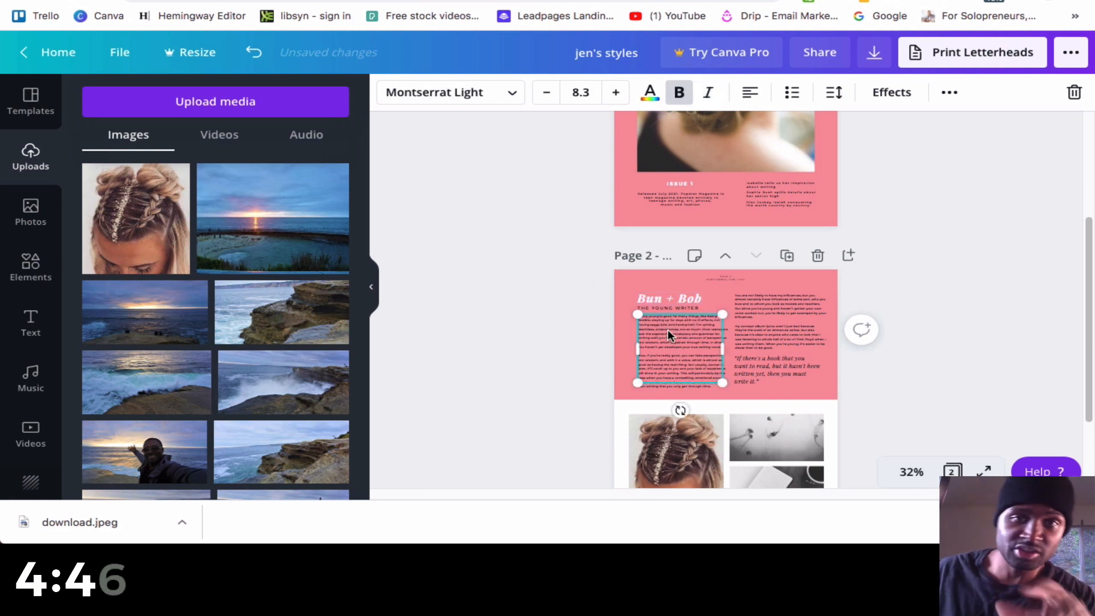
pyautogui.click(669, 335)
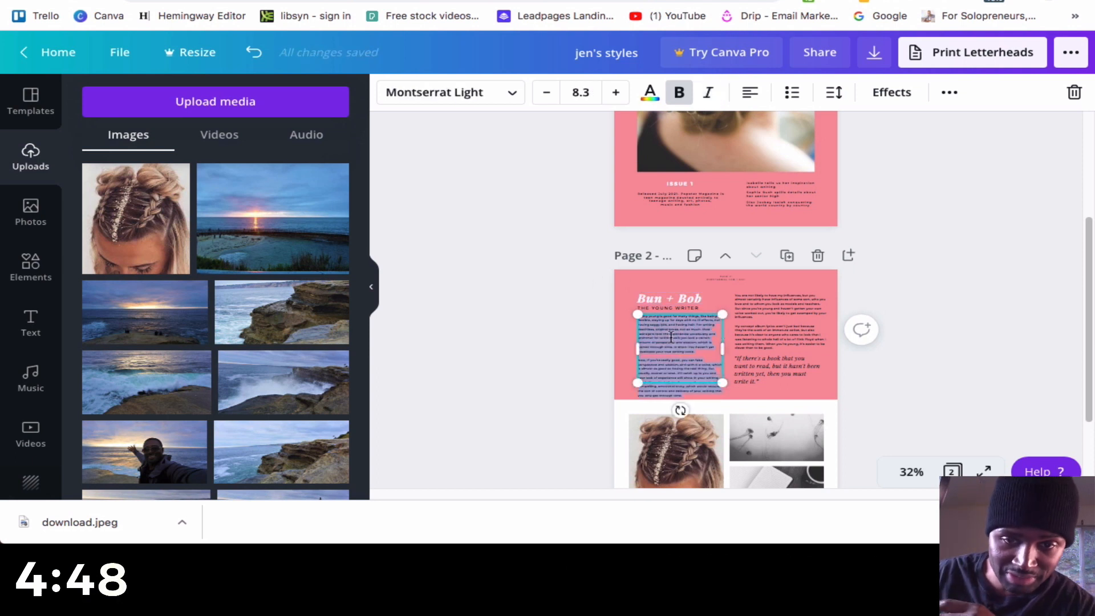
pyautogui.click(922, 472)
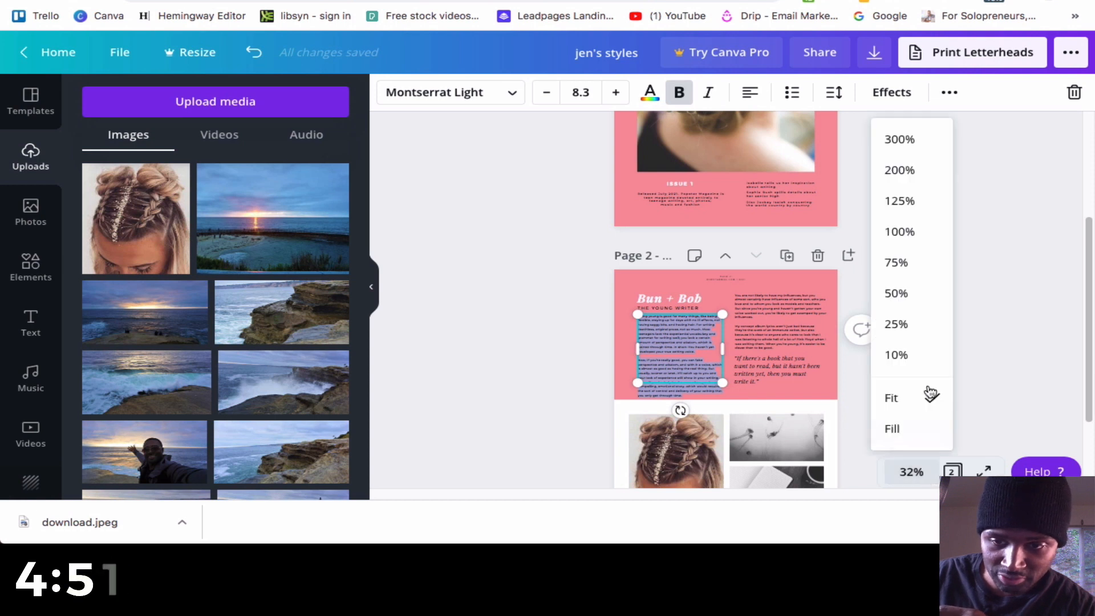
pyautogui.click(904, 262)
pyautogui.scroll(-2, 680, 346)
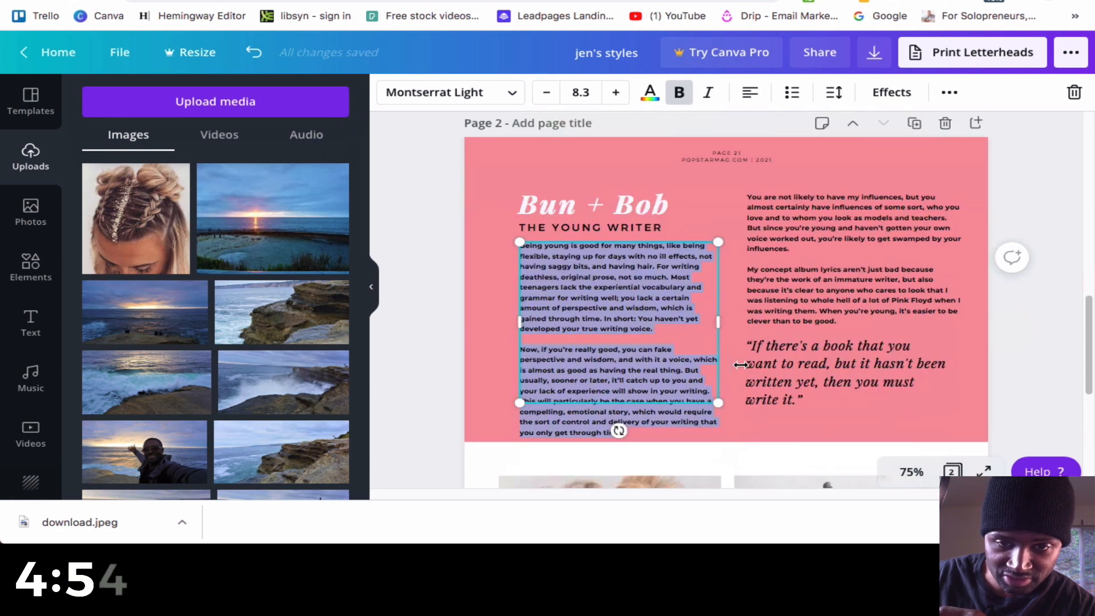
pyautogui.scroll(-1, 696, 293)
pyautogui.click(802, 325)
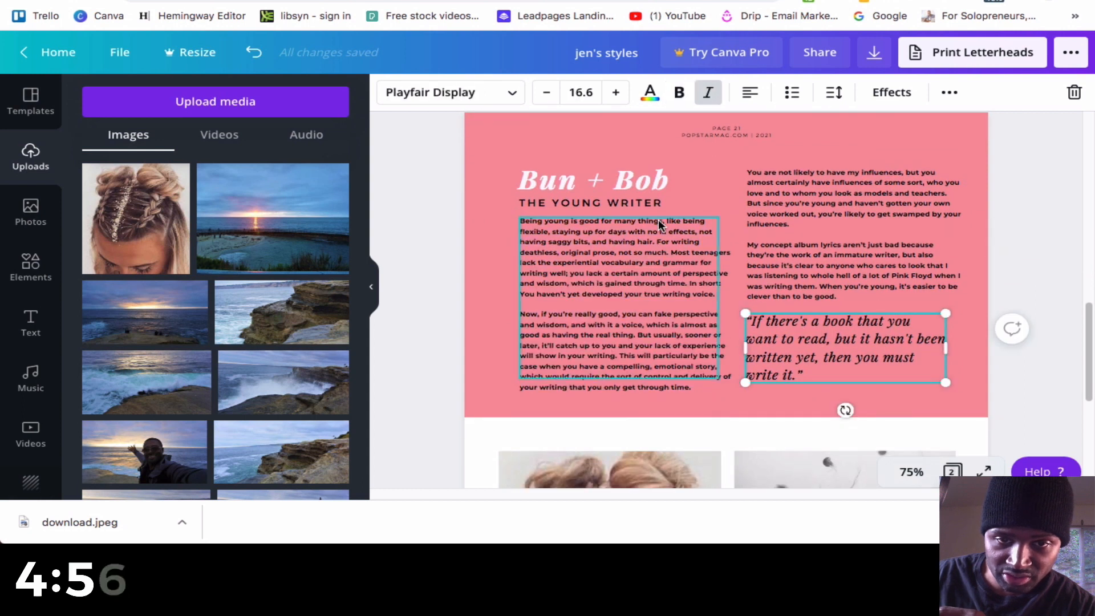
pyautogui.click(568, 200)
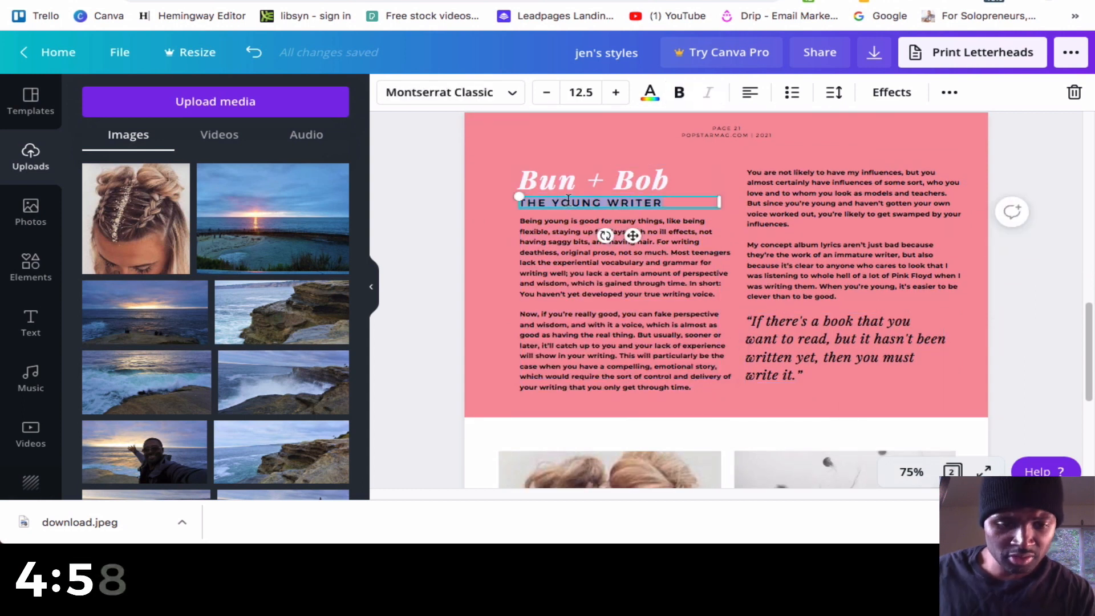
pyautogui.press('BackSpace')
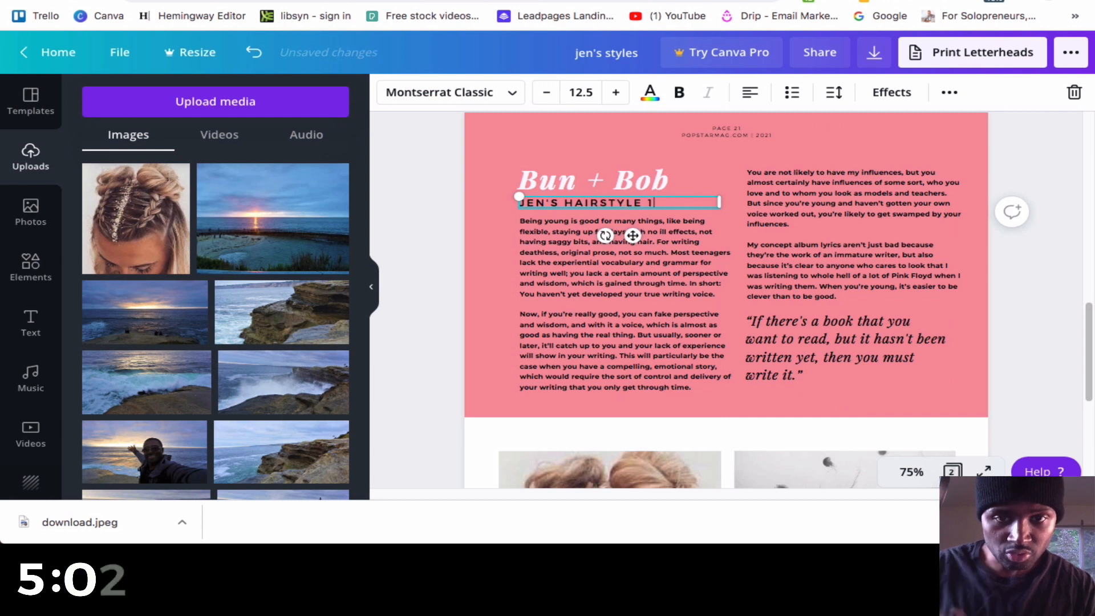
pyautogui.click(564, 247)
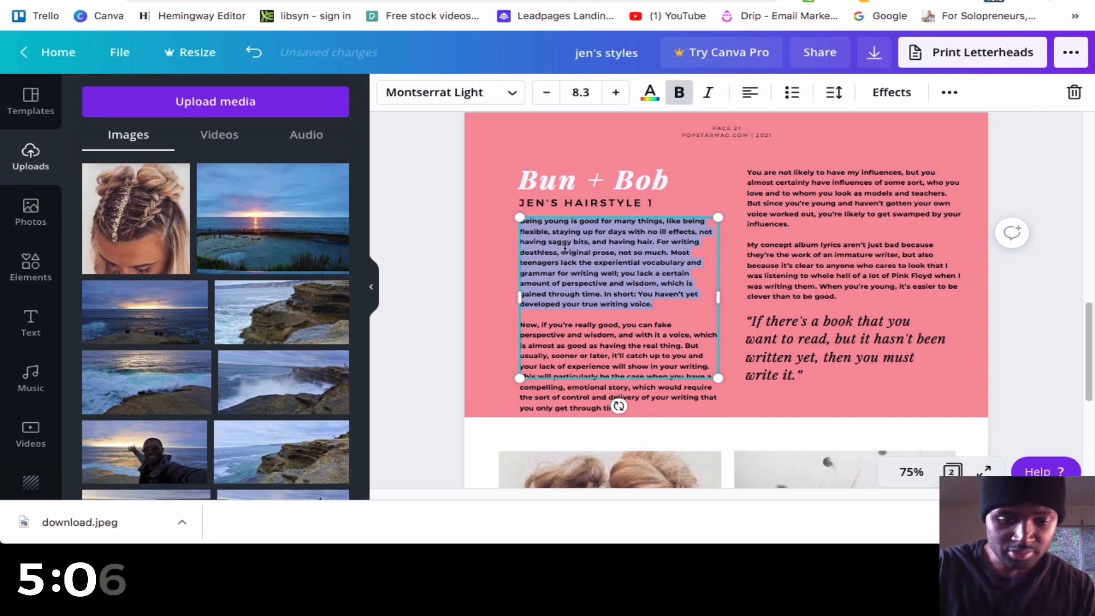
pyautogui.write('Use this product')
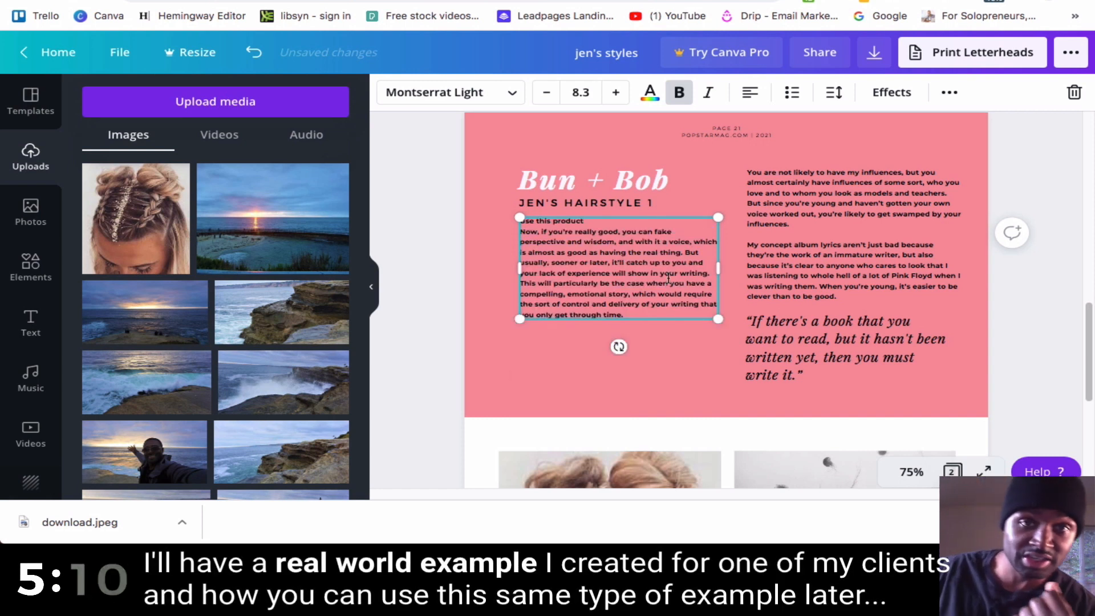
# Search the photo library for "makeup styles" and replace the braided-buns picture in page 2's grid with the dark photo of two women in a studio
pyautogui.scroll(-2, 685, 297)
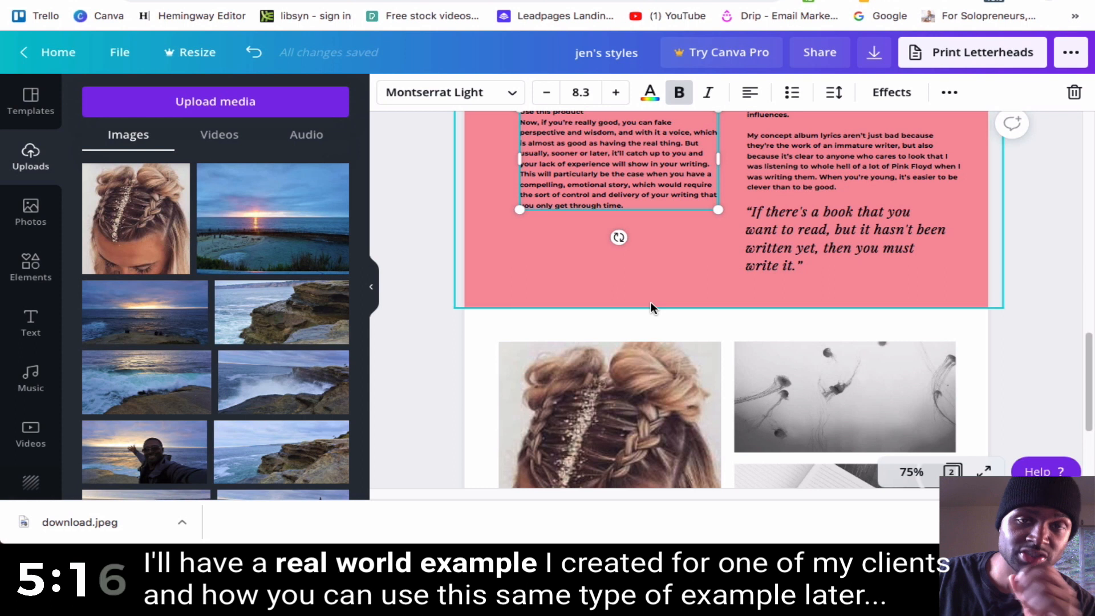
pyautogui.scroll(-2, 644, 369)
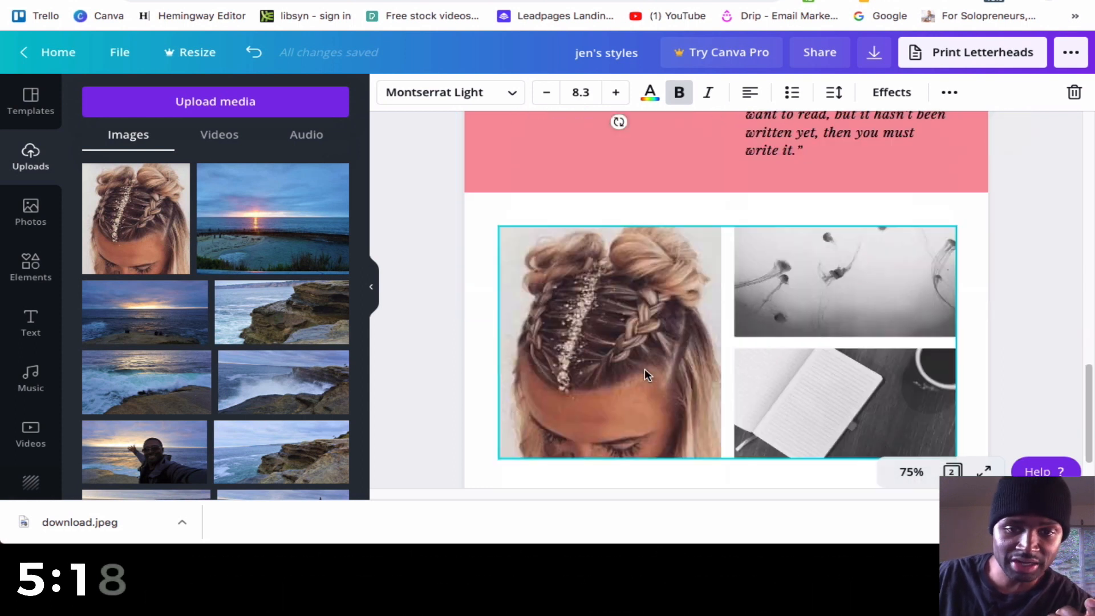
pyautogui.click(585, 350)
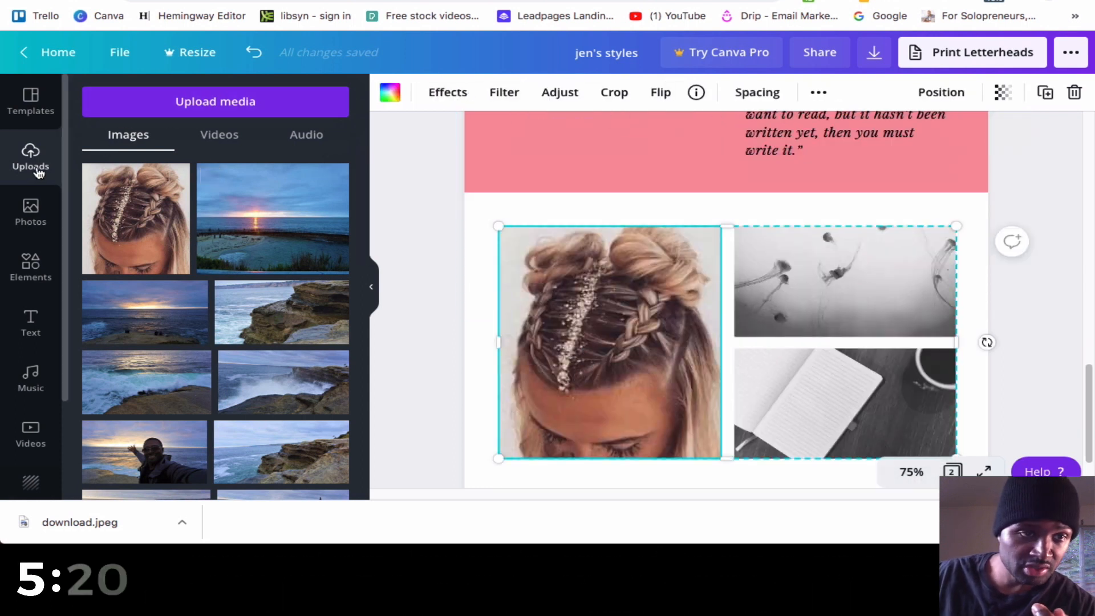
pyautogui.click(30, 214)
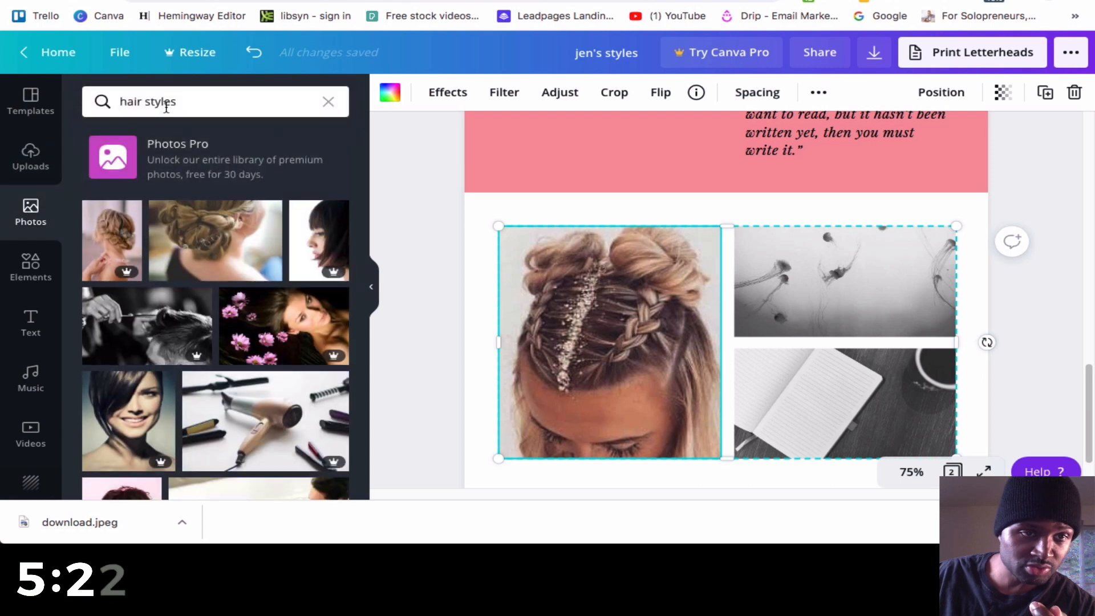
pyautogui.moveTo(197, 110); pyautogui.dragTo(124, 99)
pyautogui.write('m')
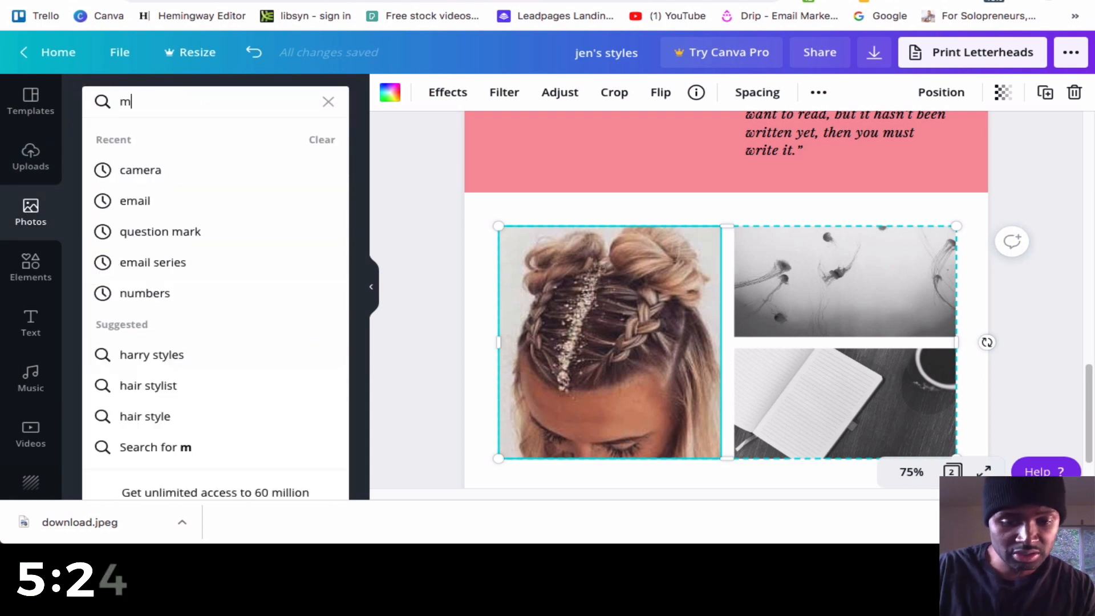
pyautogui.write('akeup styles')
pyautogui.press('Return')
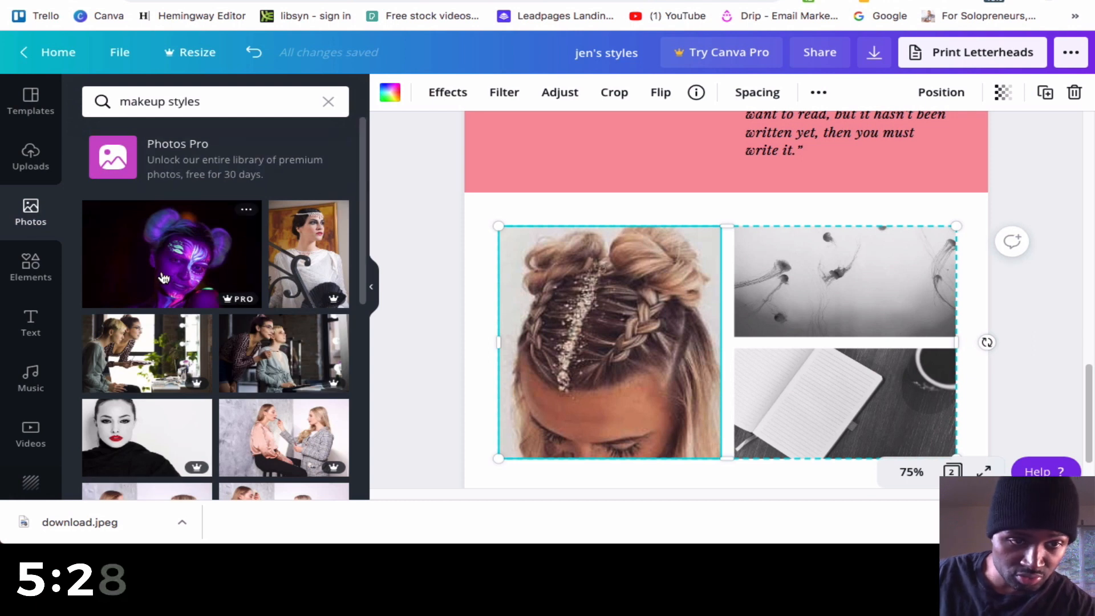
pyautogui.scroll(-1, 251, 277)
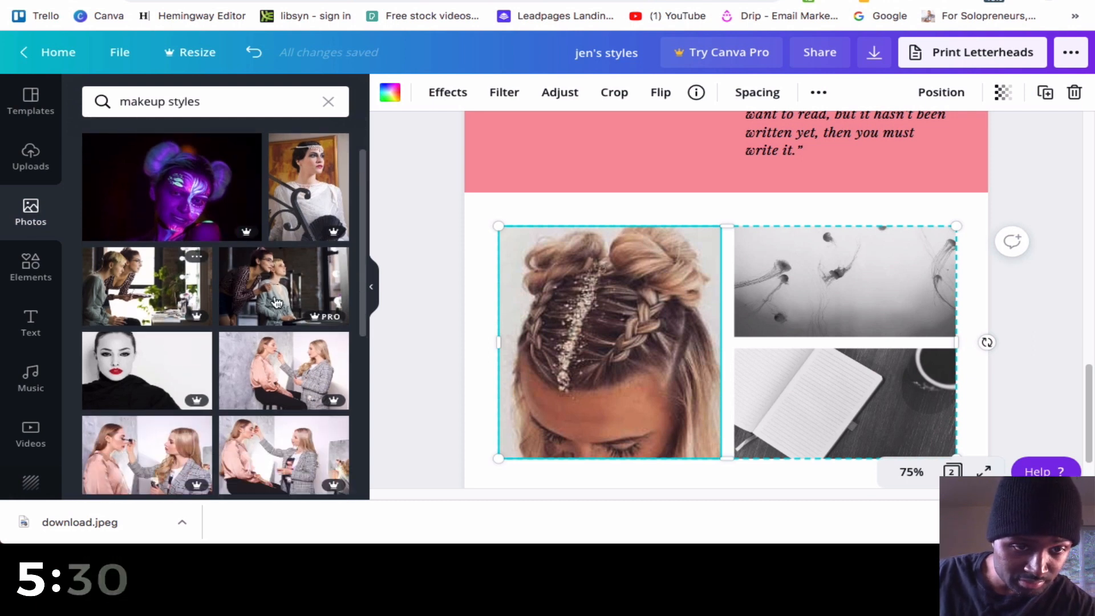
pyautogui.moveTo(271, 302); pyautogui.dragTo(571, 353)
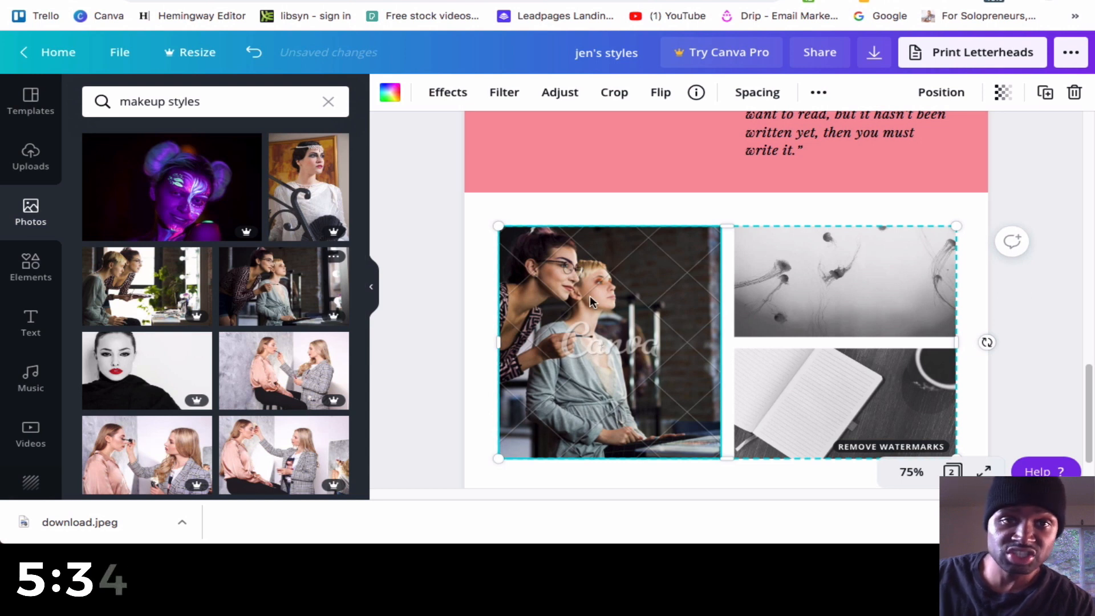
# Add a third page and apply the full-page hoodie portrait layout with teal caption box from the Pastel Minimalist Teen Magazine Cover template
pyautogui.scroll(5, 791, 261)
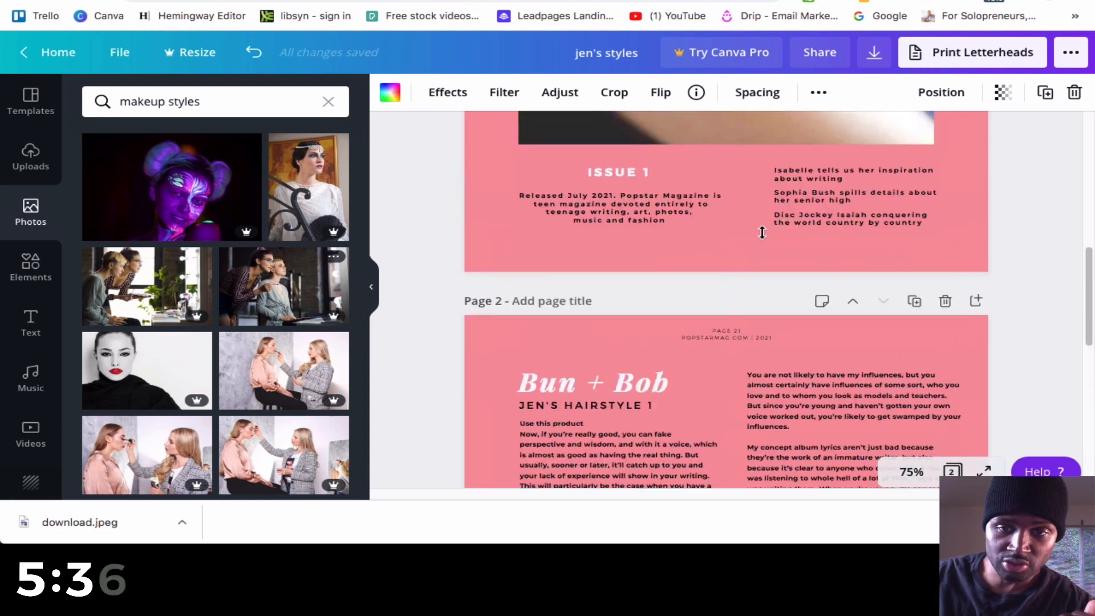
pyautogui.click(911, 472)
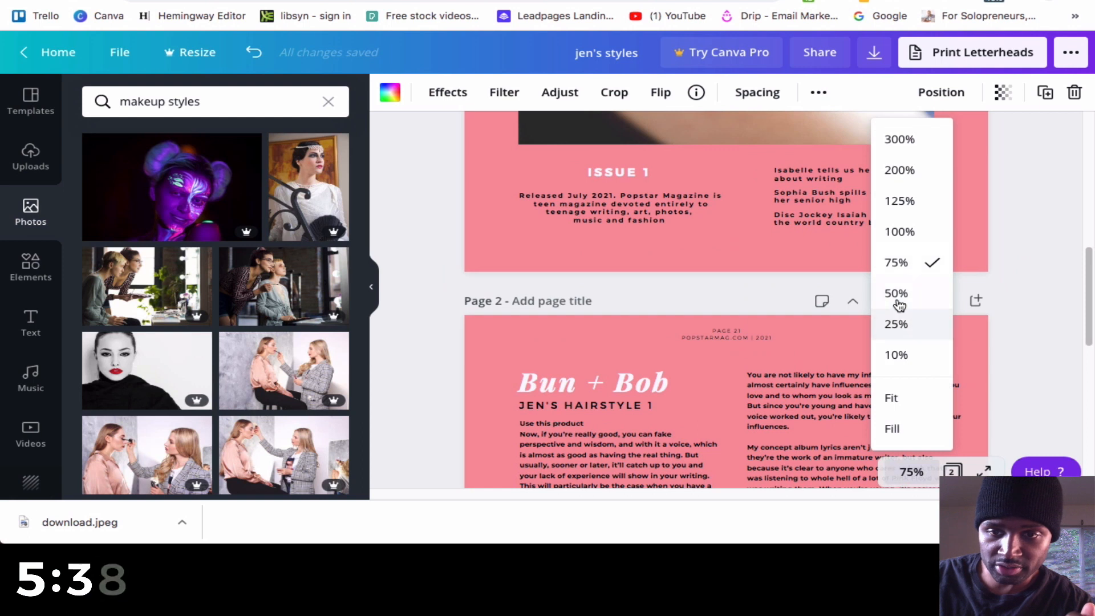
pyautogui.click(896, 323)
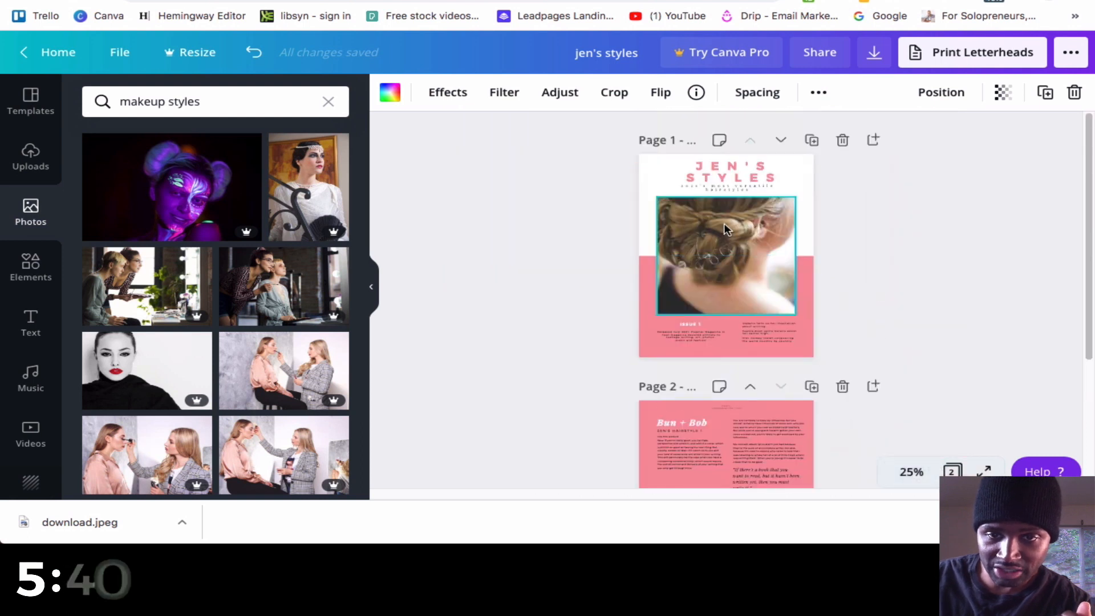
pyautogui.scroll(-3, 724, 224)
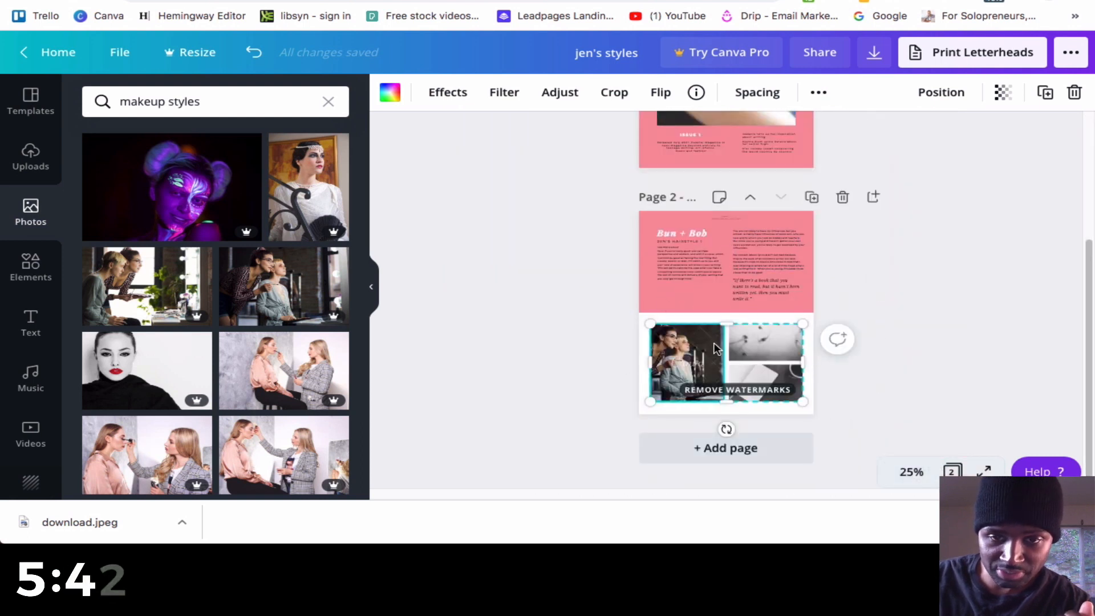
pyautogui.click(725, 456)
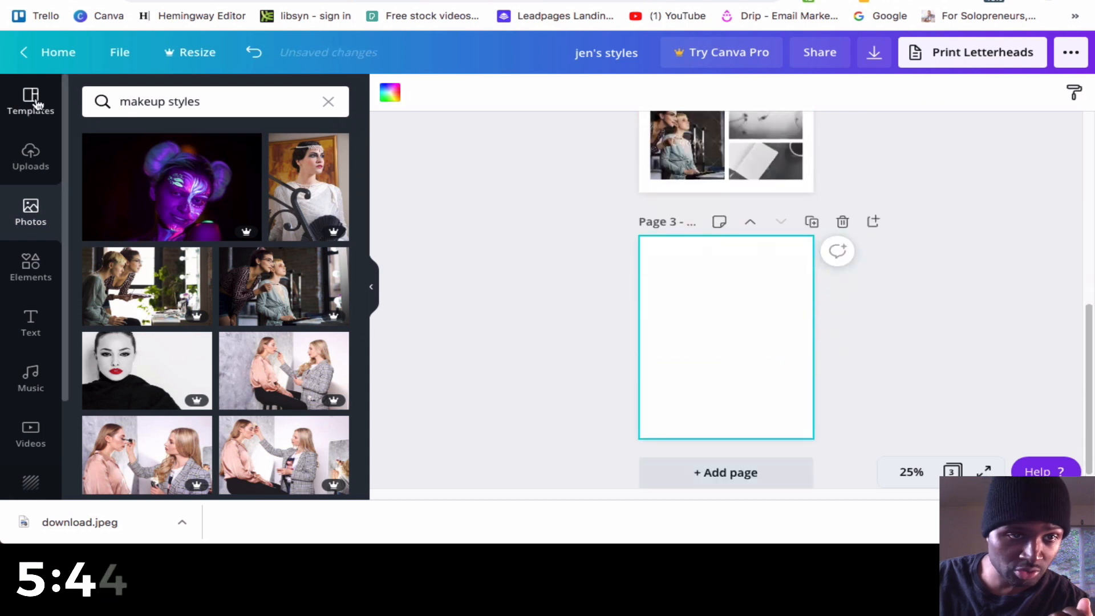
pyautogui.click(35, 103)
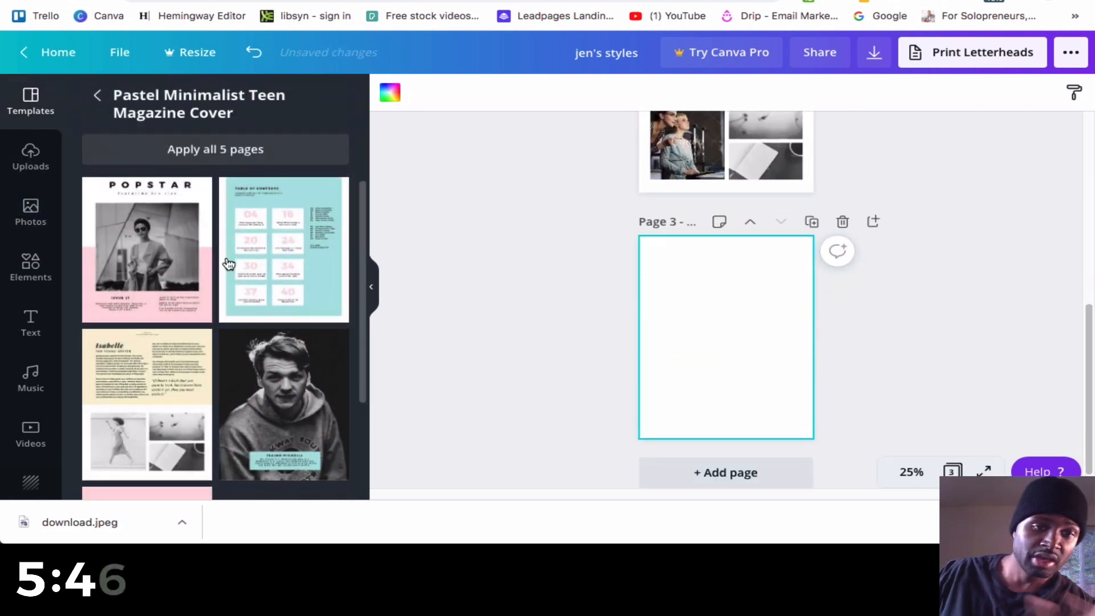
pyautogui.scroll(-3, 251, 263)
pyautogui.moveTo(258, 271); pyautogui.dragTo(668, 308)
# Set the filter of page 3's full-page portrait to None to show it in colour
pyautogui.click(669, 316)
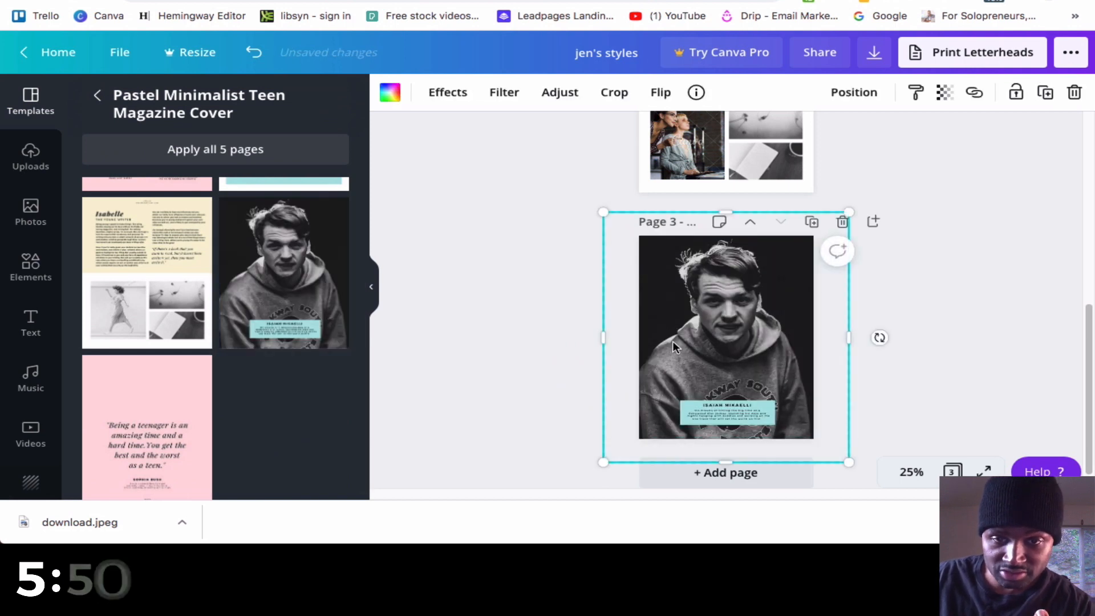
pyautogui.click(498, 96)
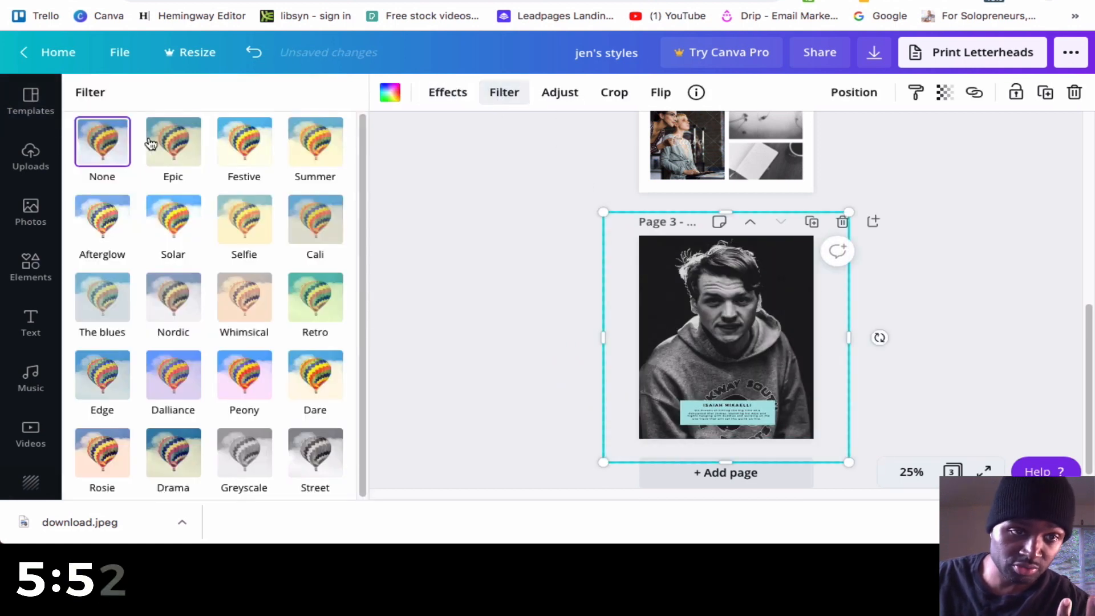
pyautogui.click(97, 149)
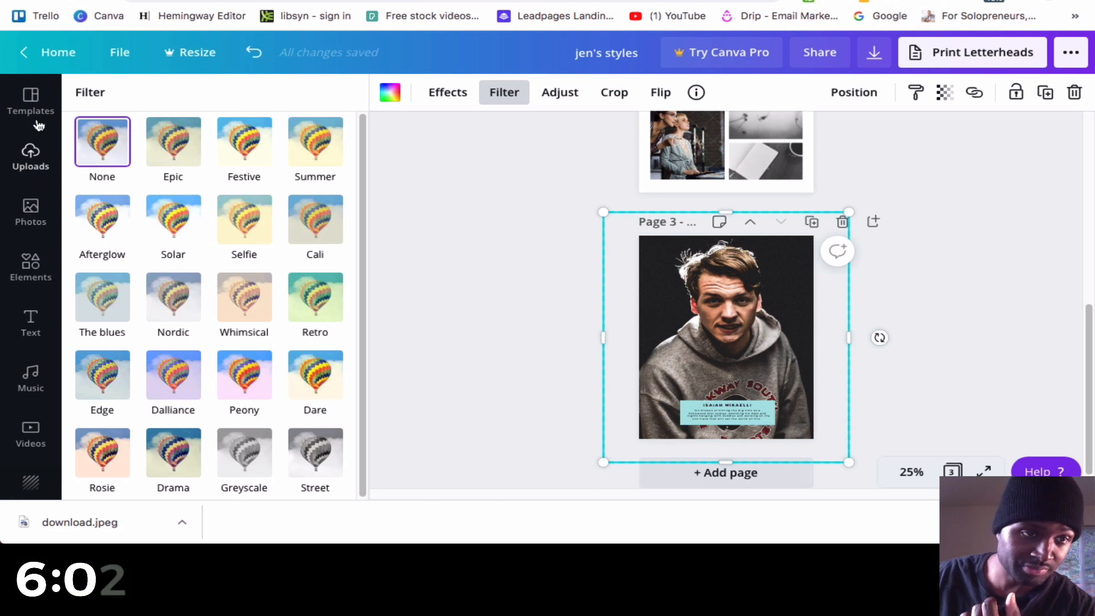
# Search the photo library for "female model" and replace page 3's portrait with the free photo of the dark-haired woman in black lace
pyautogui.click(31, 214)
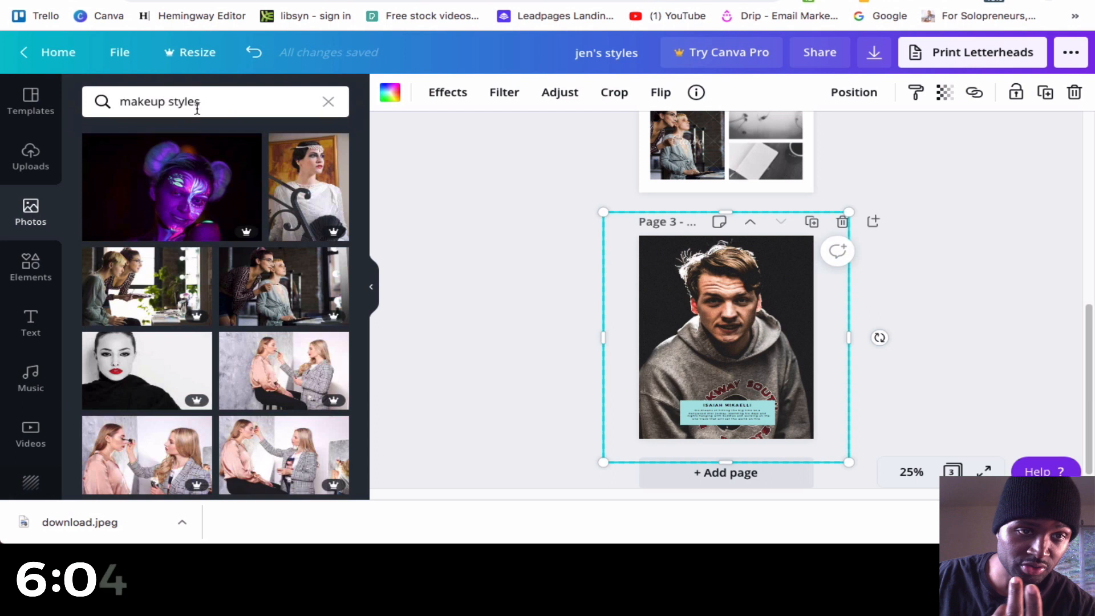
pyautogui.moveTo(199, 105); pyautogui.dragTo(107, 105)
pyautogui.write('female model')
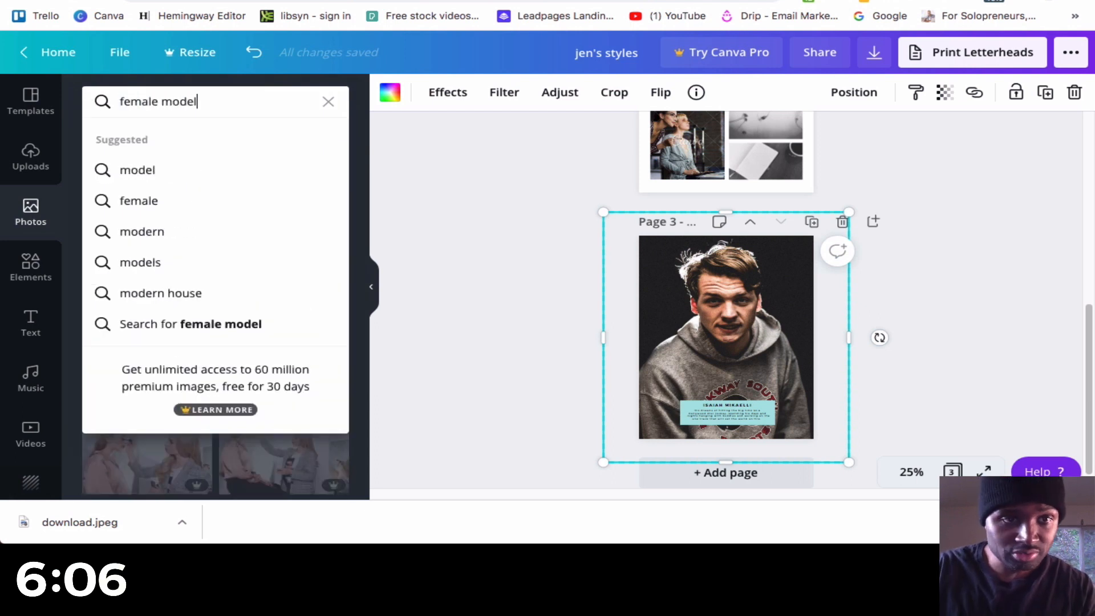
pyautogui.press('Return')
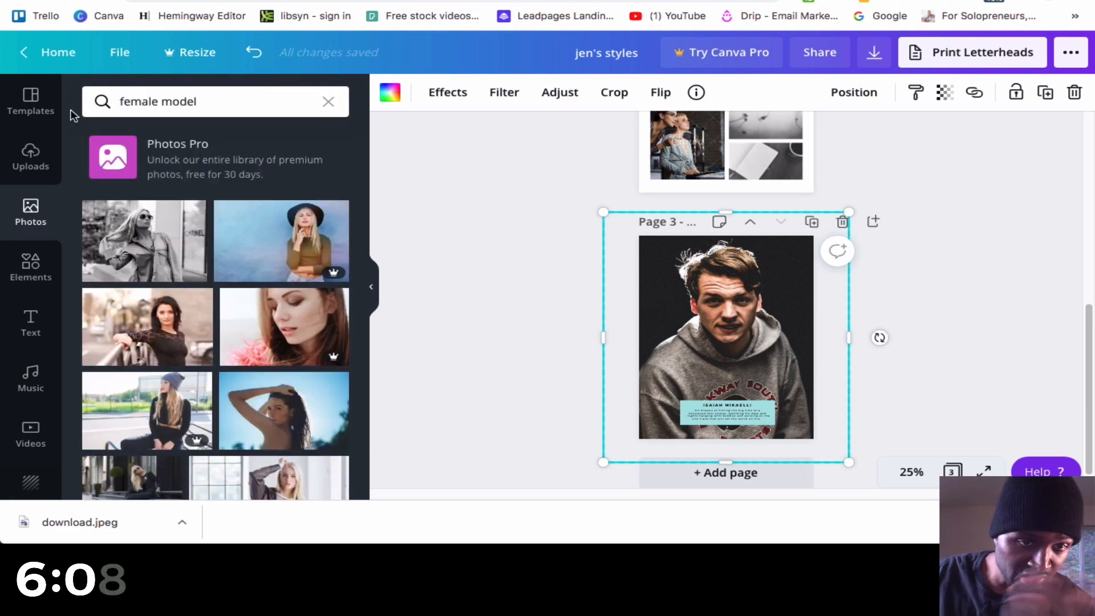
pyautogui.moveTo(200, 320); pyautogui.dragTo(682, 342)
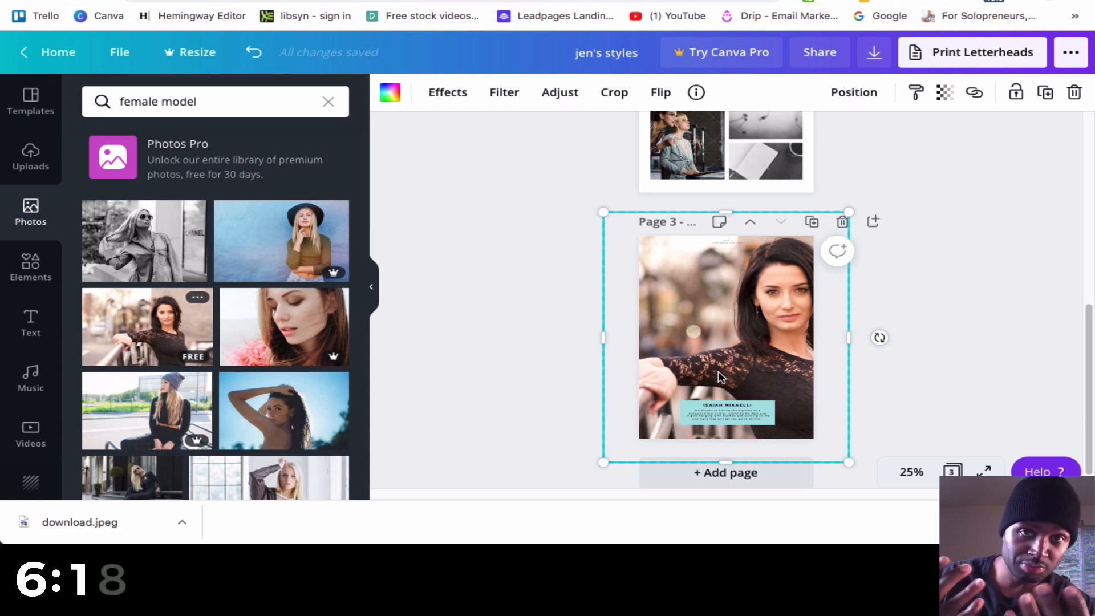
# Set the font of the paragraph under ISSUE 1 on page 1 to Playfair Display
pyautogui.scroll(7, 711, 327)
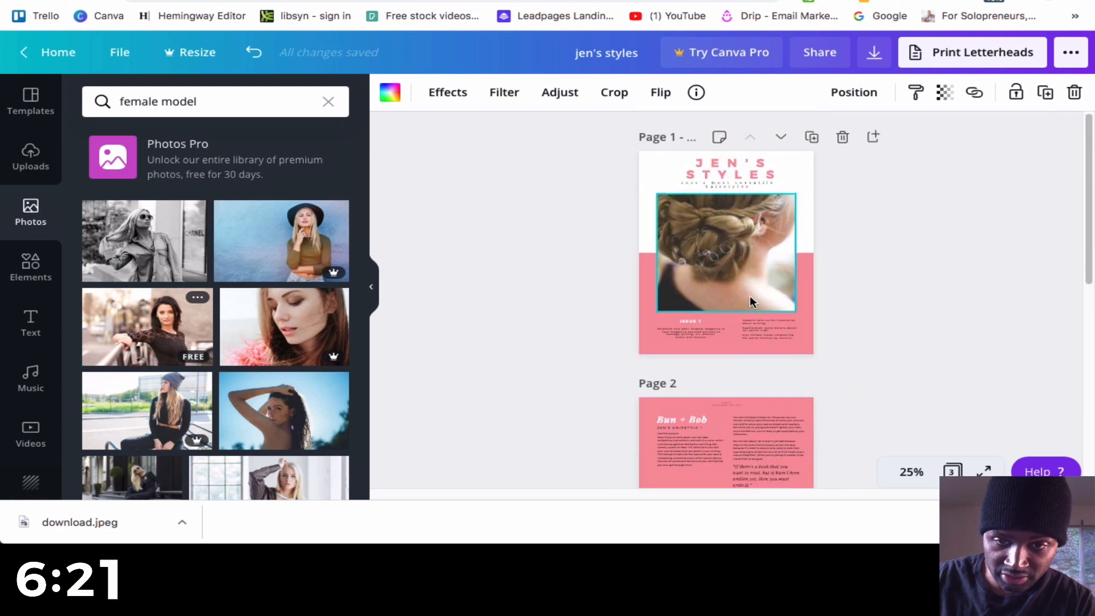
pyautogui.scroll(-3, 749, 295)
pyautogui.scroll(1, 740, 248)
pyautogui.scroll(1, 742, 274)
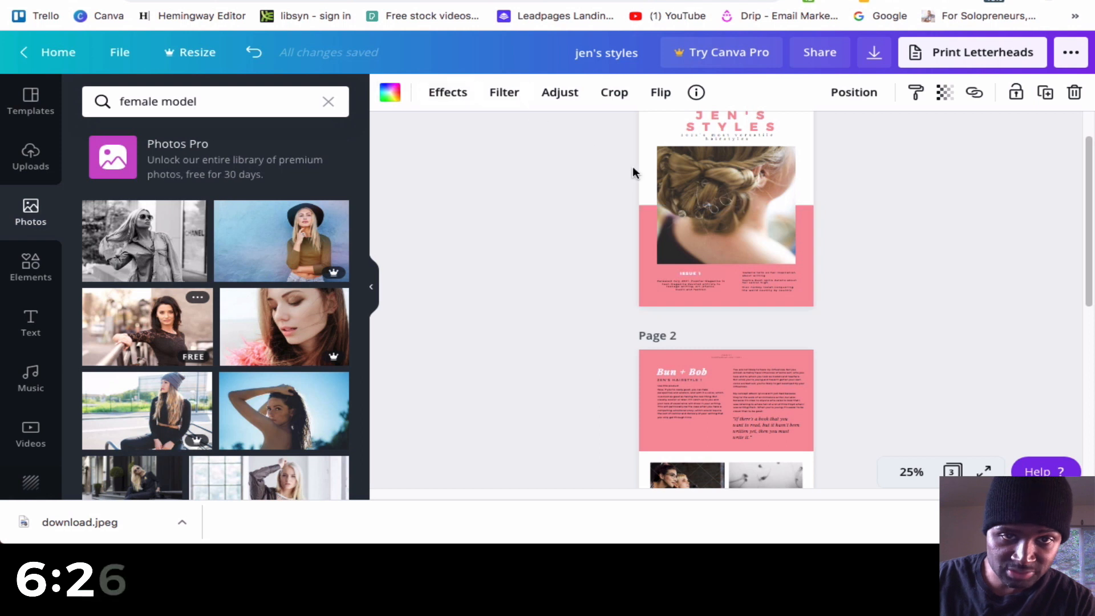
pyautogui.click(690, 283)
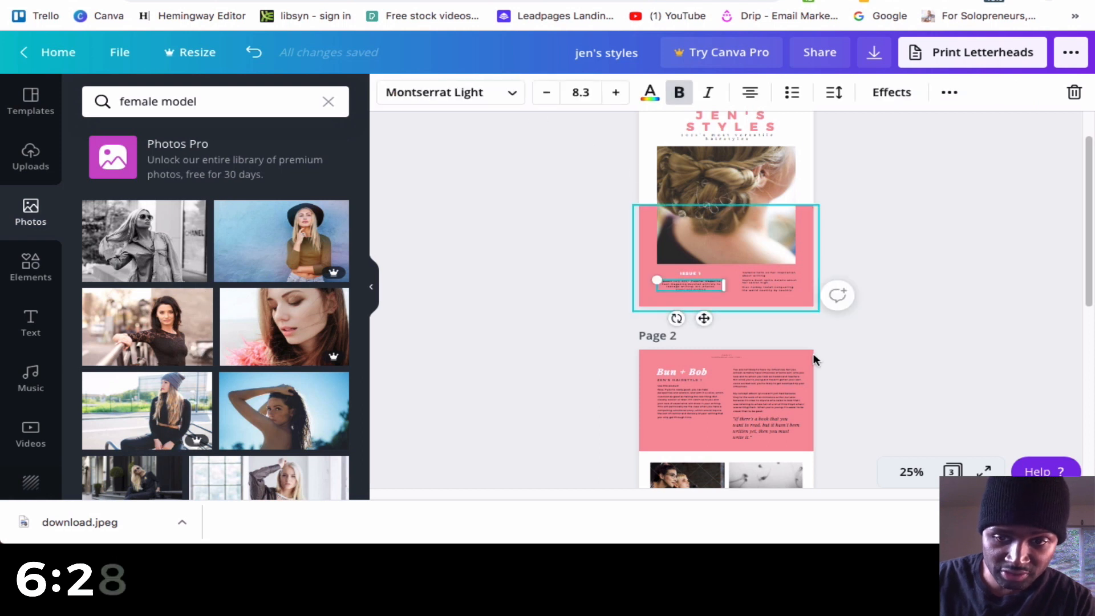
pyautogui.click(911, 472)
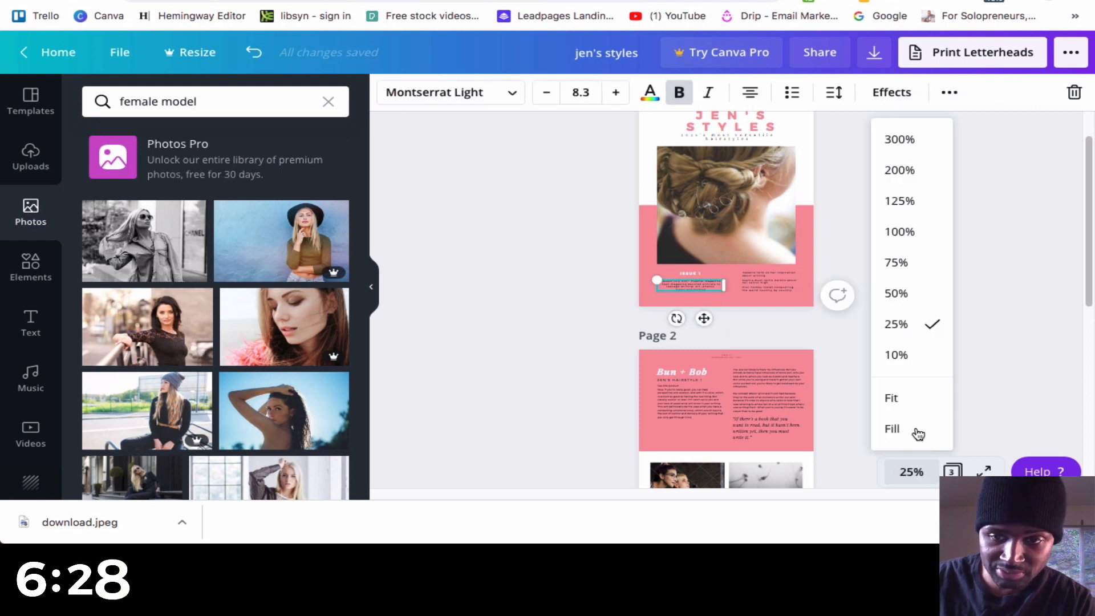
pyautogui.click(902, 260)
pyautogui.doubleClick(618, 283)
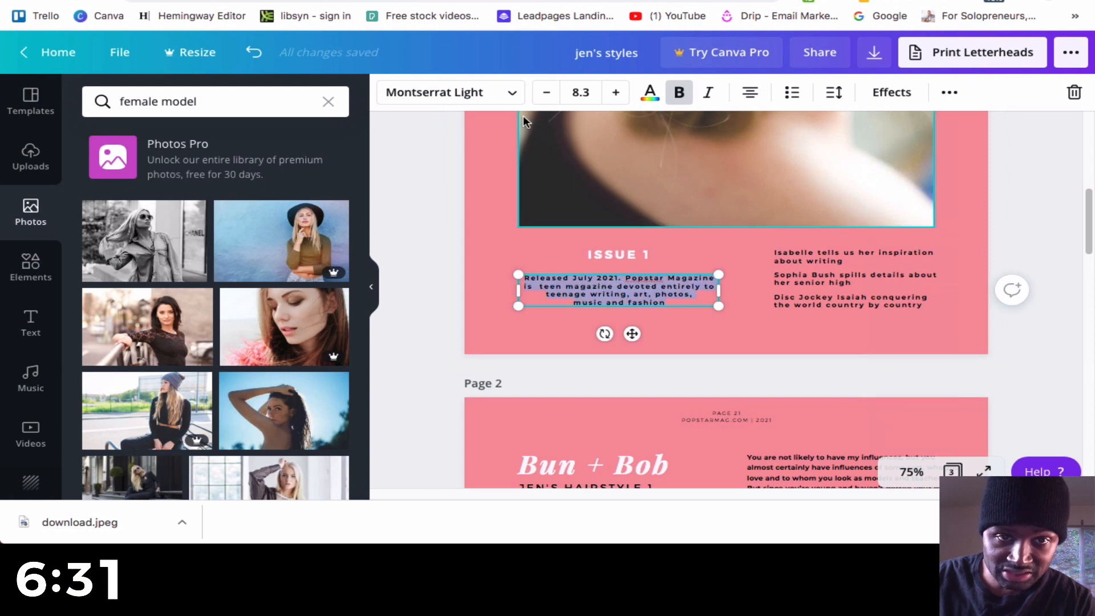
pyautogui.click(511, 93)
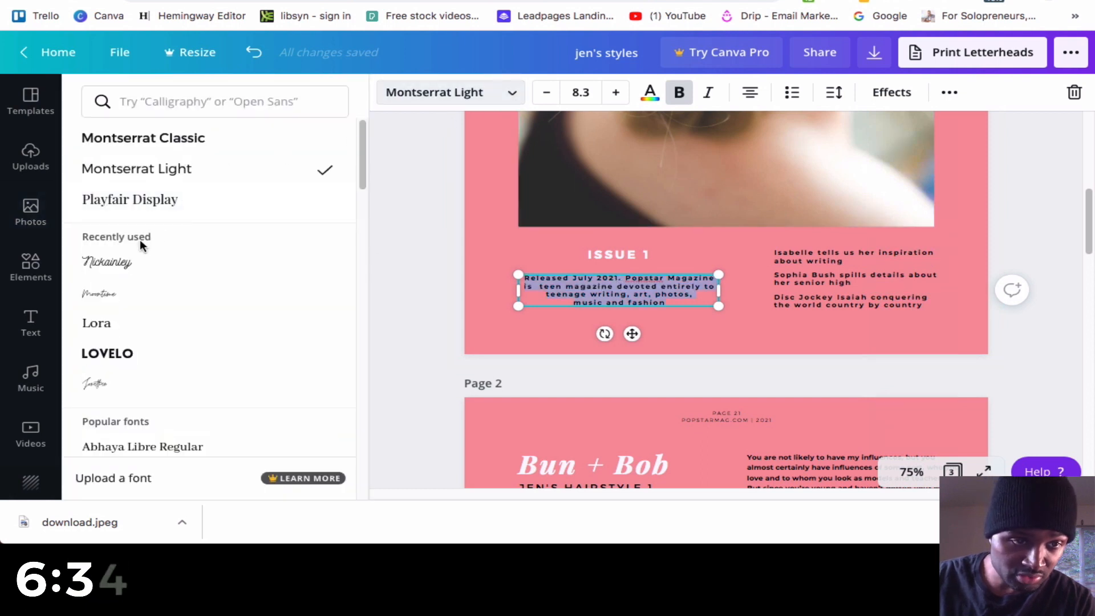
pyautogui.click(150, 205)
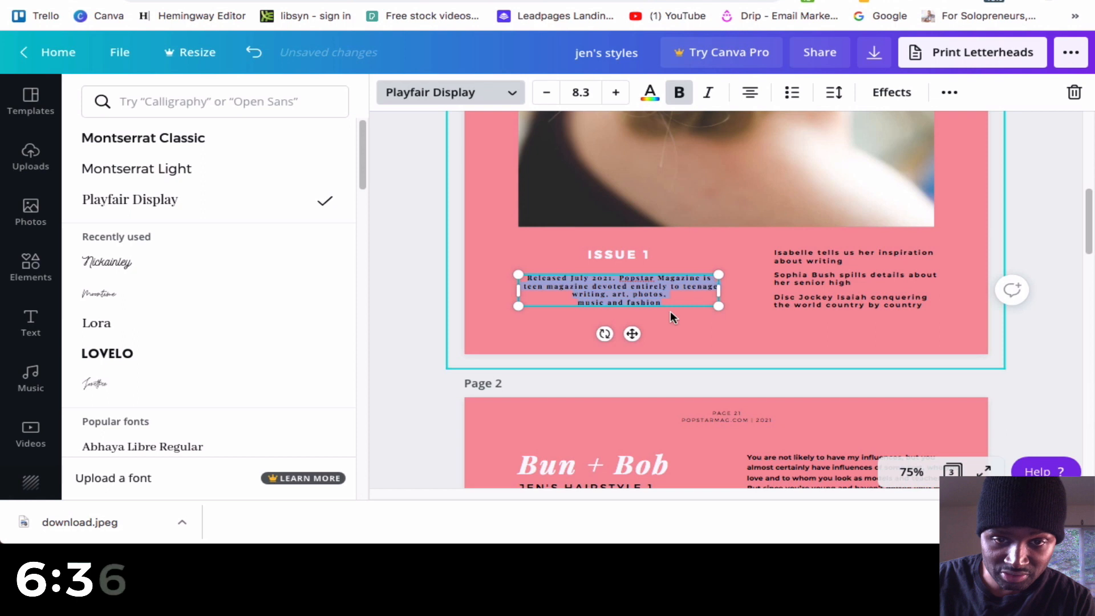
# Enlarge the "music and fashion" line of the paragraph under ISSUE 1 to font size 17.3
pyautogui.click(681, 94)
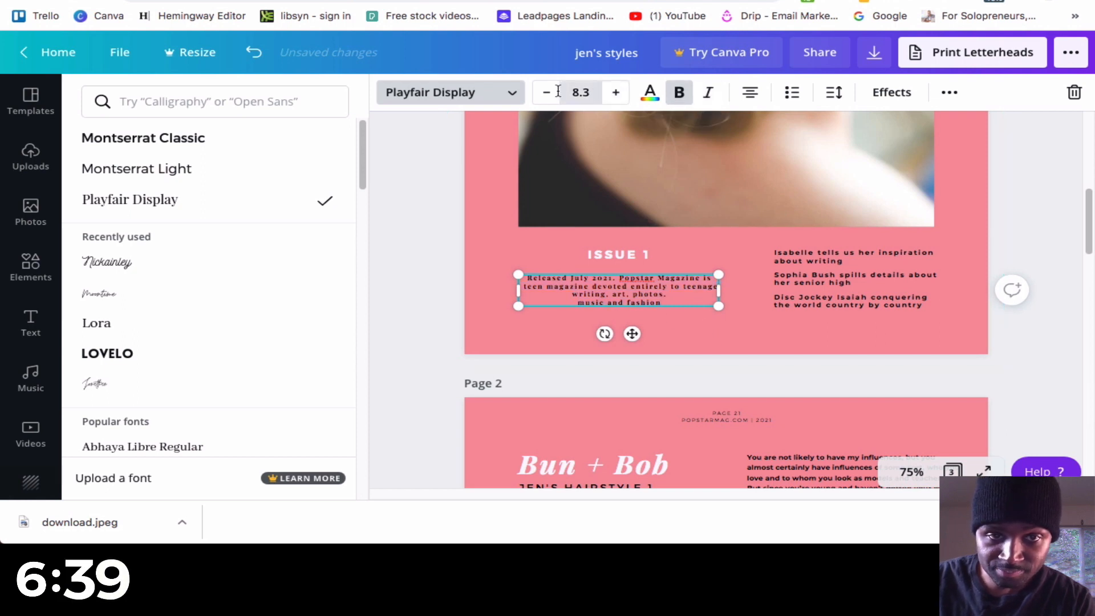
pyautogui.click(616, 94)
pyautogui.click(616, 95)
pyautogui.click(616, 94)
pyautogui.click(616, 94)
pyautogui.click(616, 95)
pyautogui.click(616, 94)
pyautogui.click(616, 94)
pyautogui.click(637, 278)
pyautogui.scroll(-2, 139, 242)
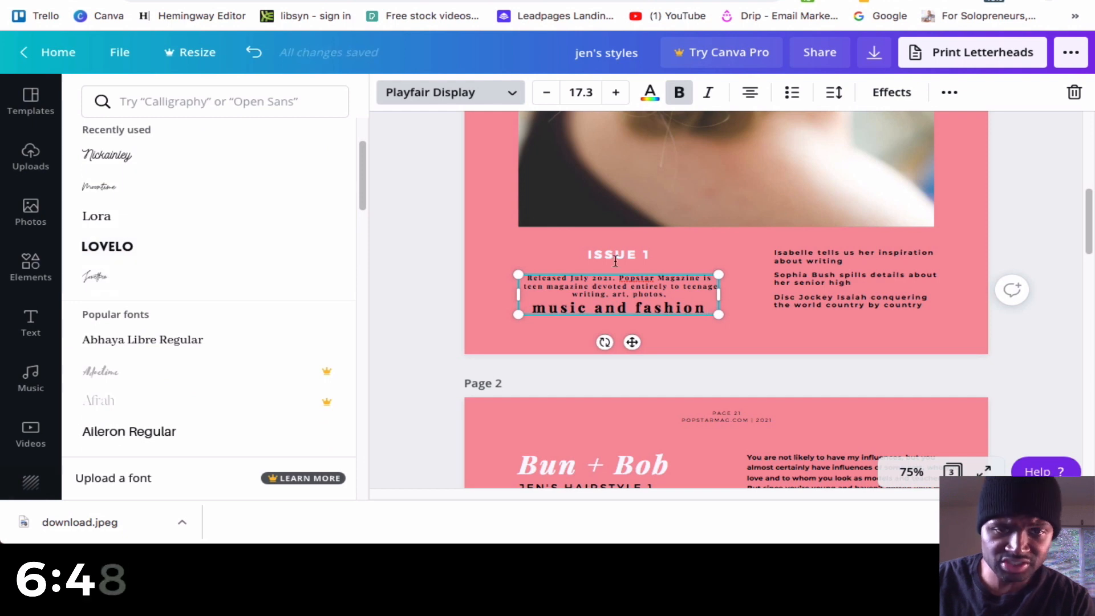
pyautogui.press('Escape')
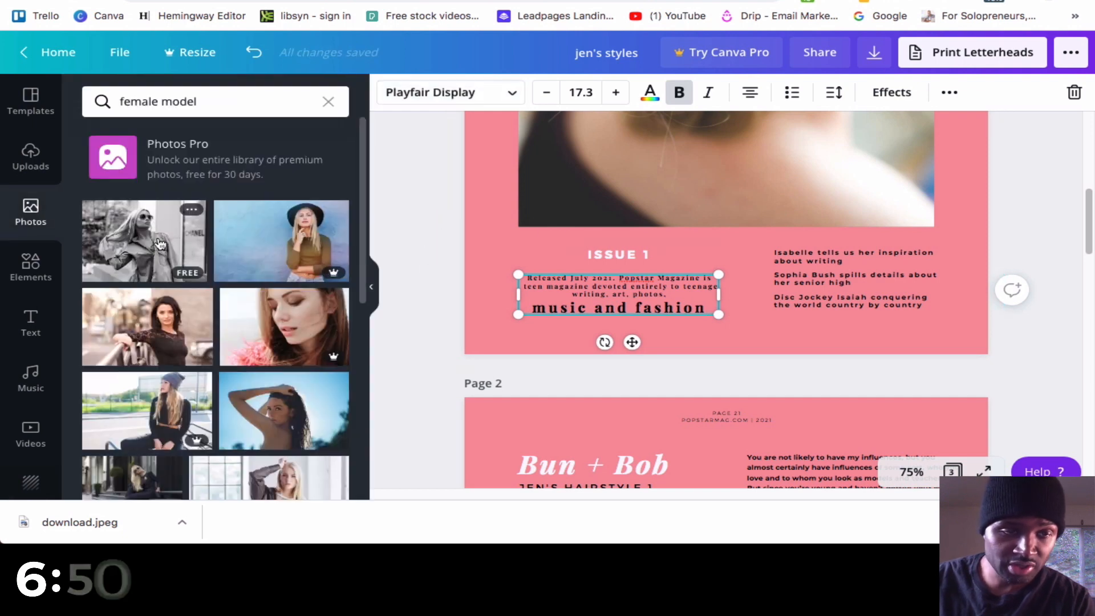
pyautogui.click(33, 108)
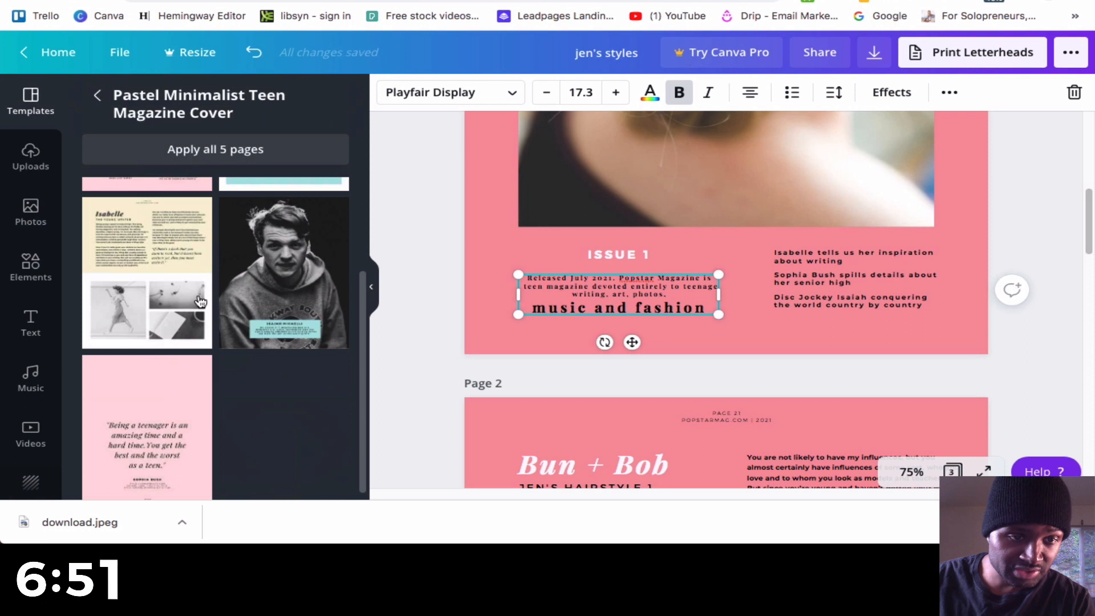
pyautogui.scroll(-10, 694, 364)
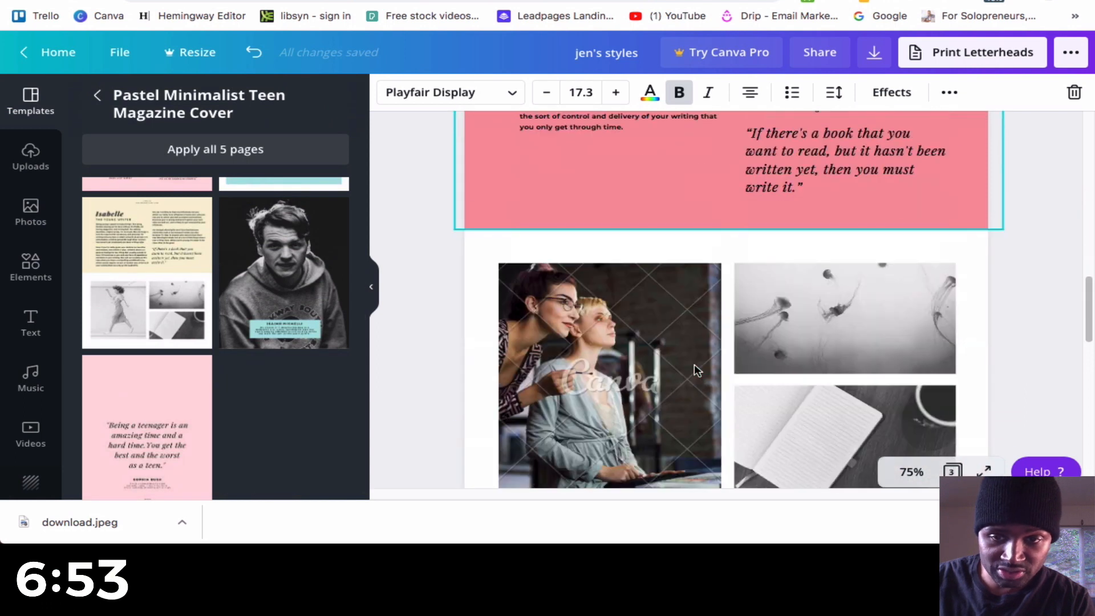
pyautogui.scroll(-10, 684, 364)
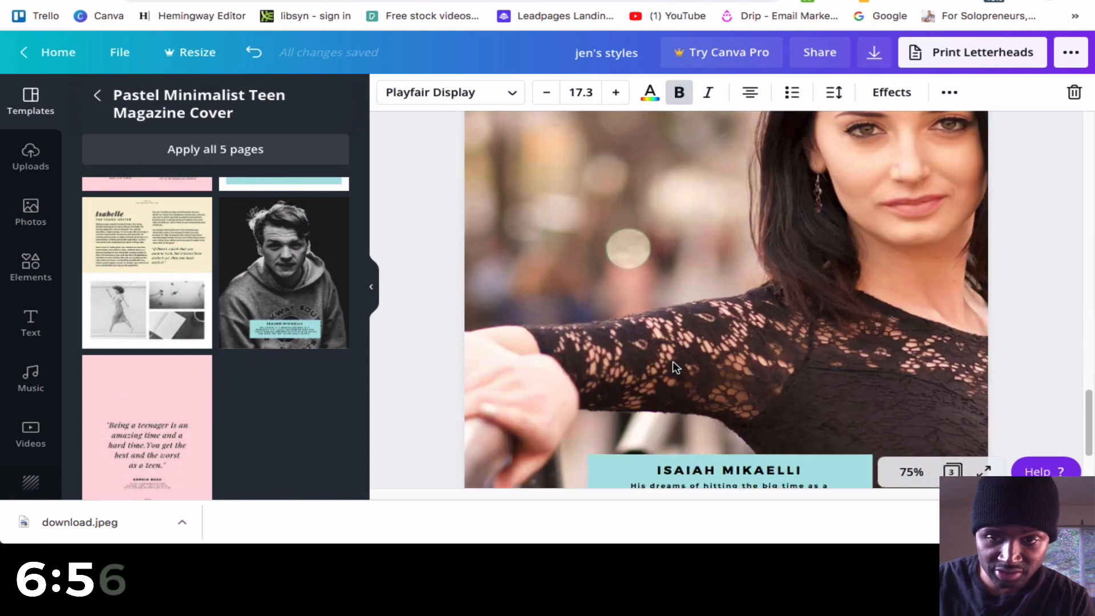
pyautogui.click(912, 469)
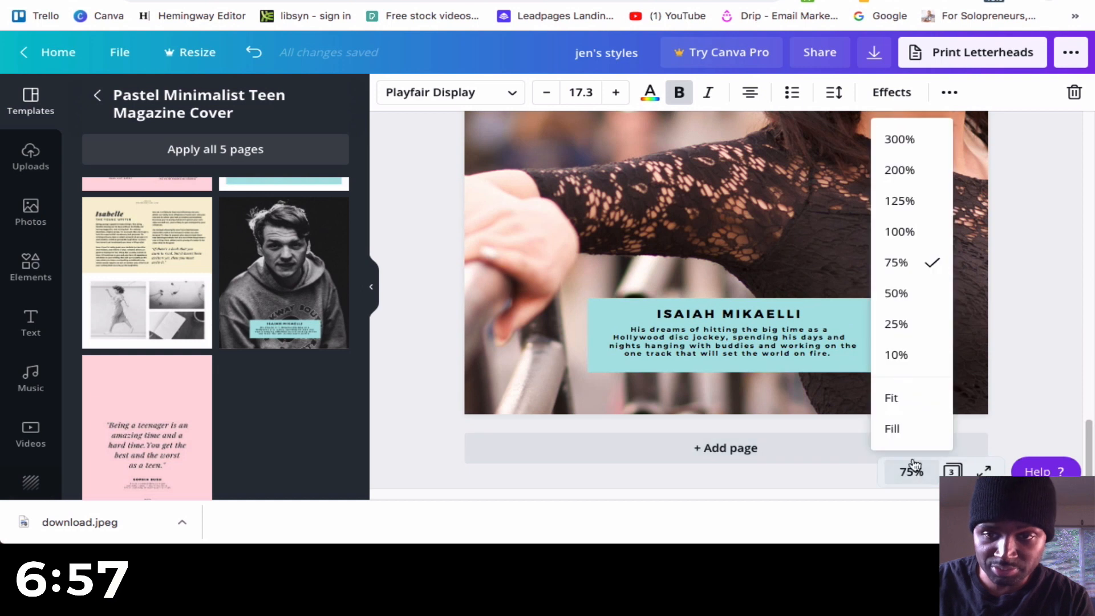
pyautogui.click(909, 328)
pyautogui.scroll(6, 765, 263)
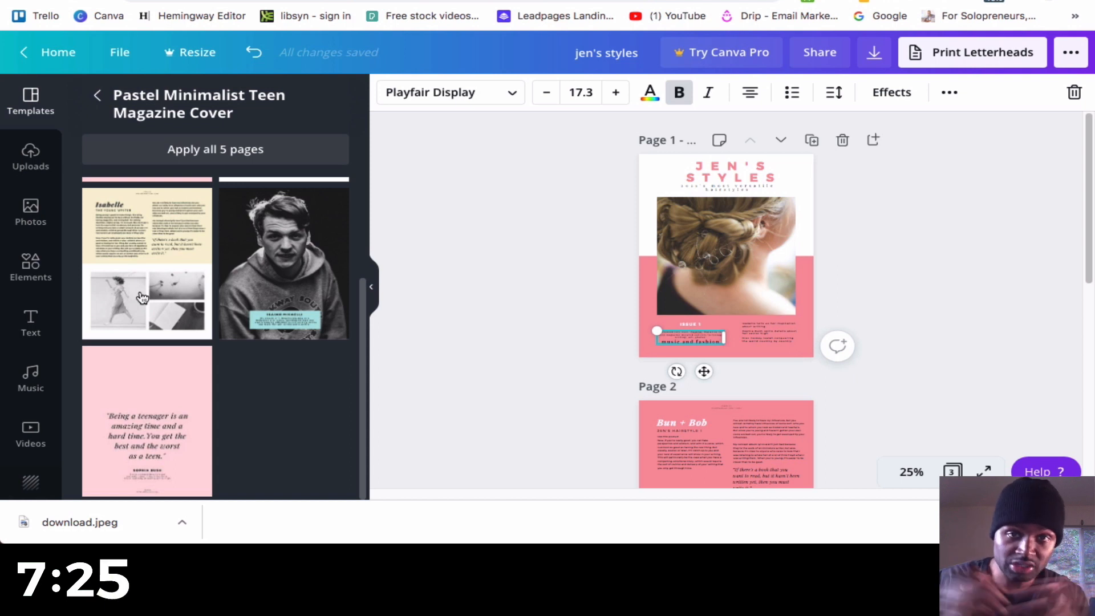
# Add a heading text box to page 3 and delete its placeholder text
pyautogui.click(32, 323)
pyautogui.scroll(-1, 699, 325)
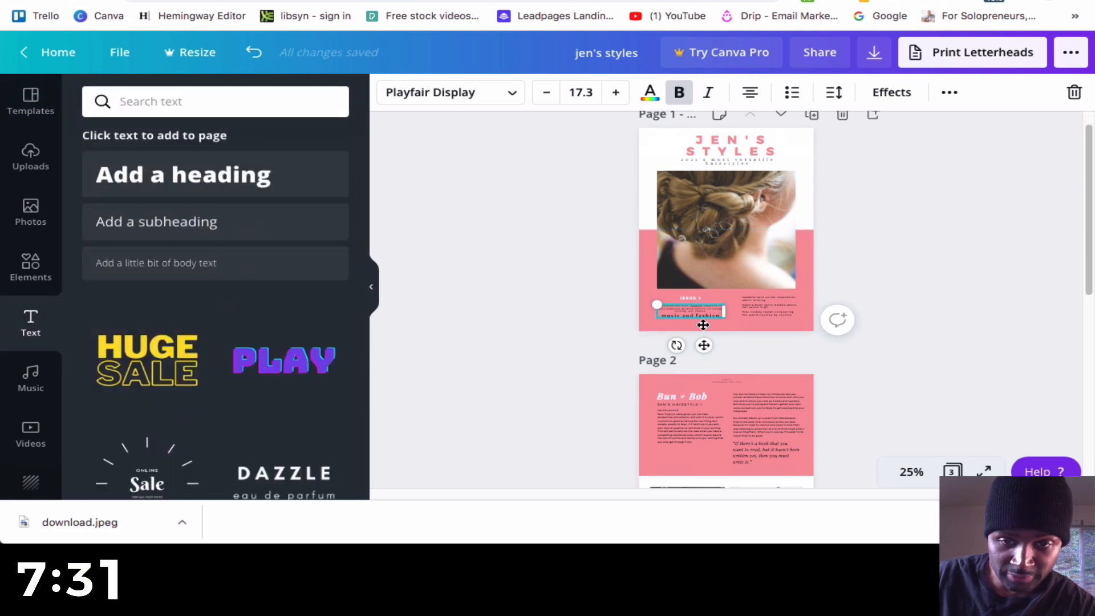
pyautogui.scroll(-10, 727, 377)
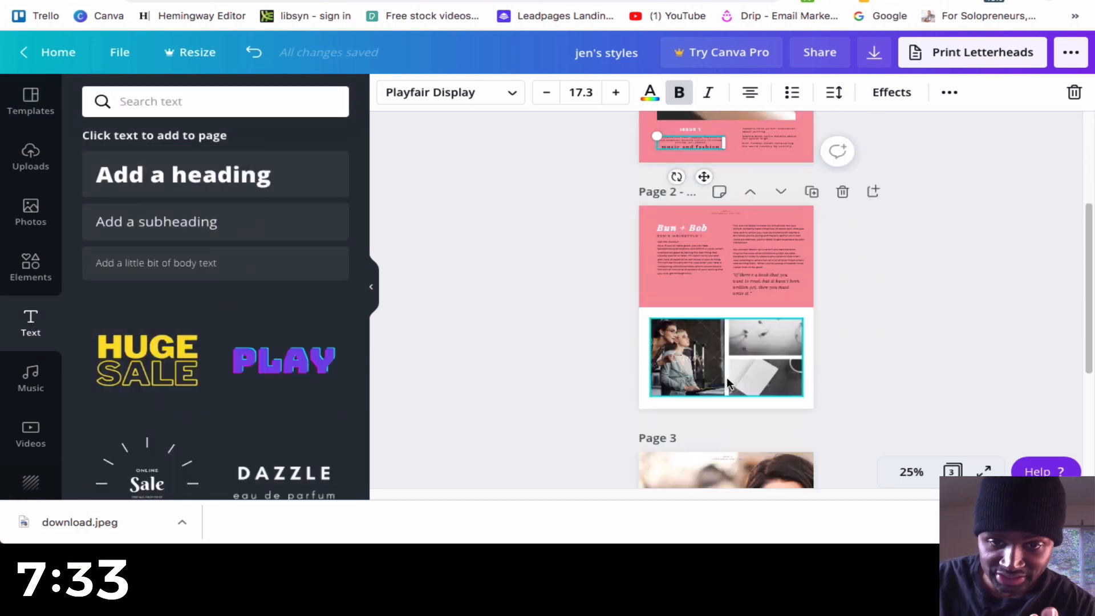
pyautogui.click(695, 334)
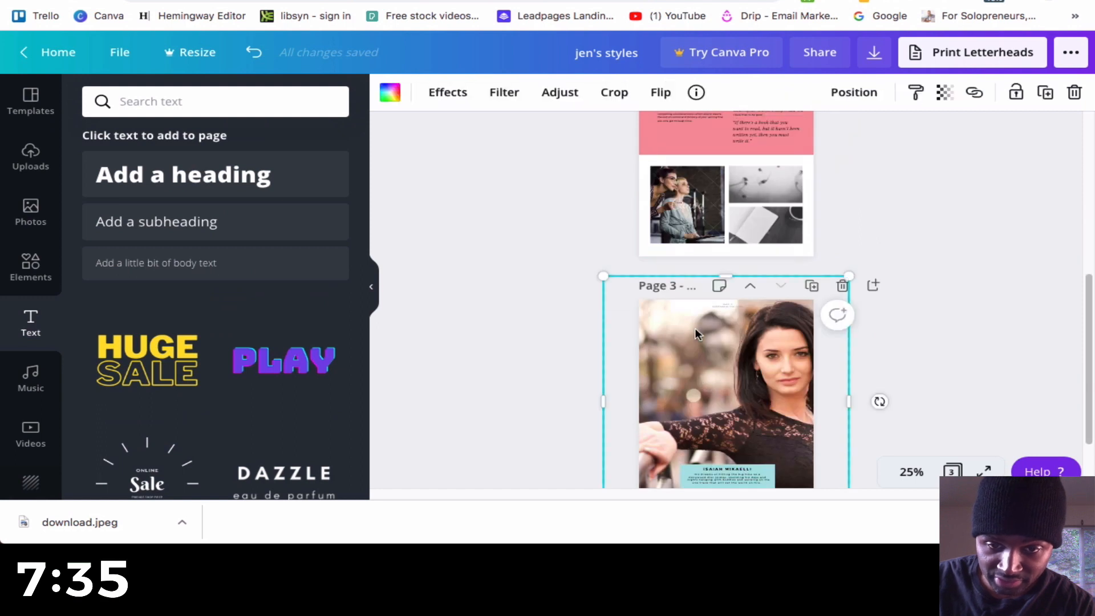
pyautogui.scroll(-3, 556, 333)
pyautogui.click(171, 177)
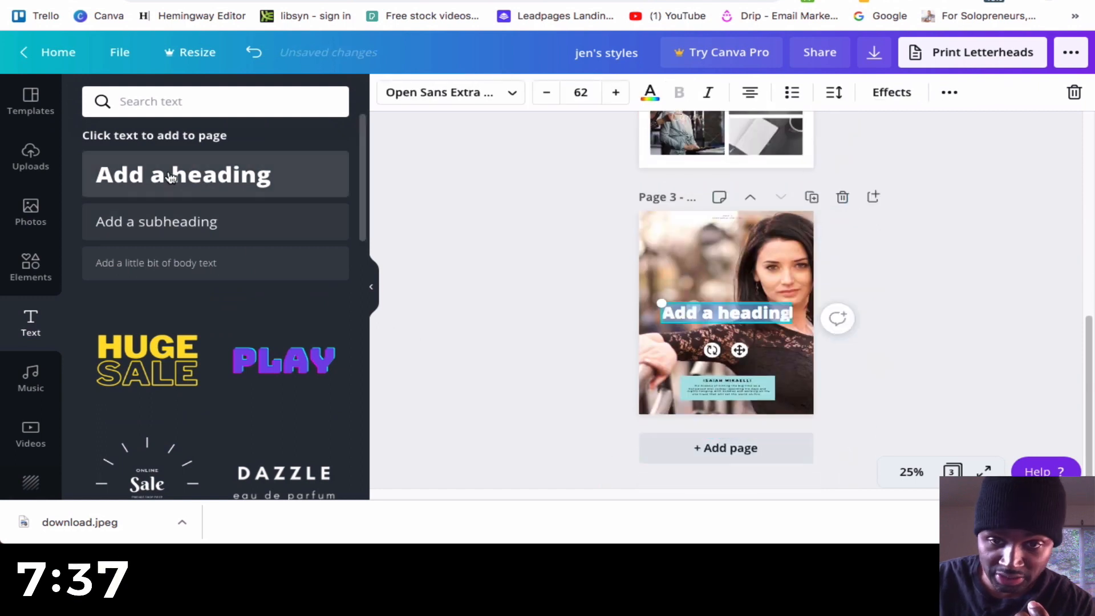
pyautogui.doubleClick(724, 311)
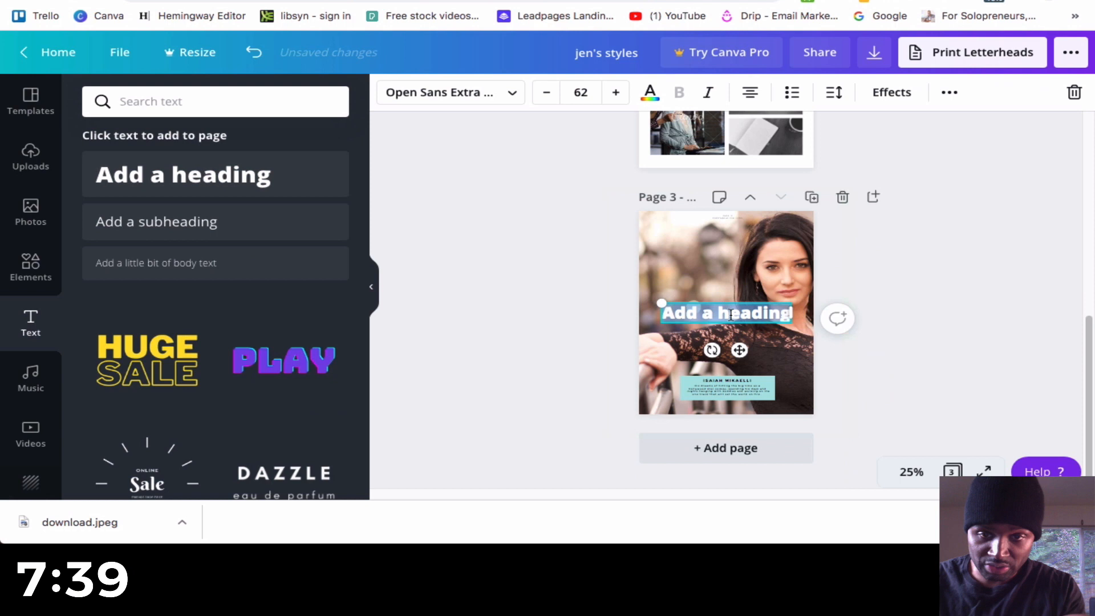
pyautogui.press('BackSpace')
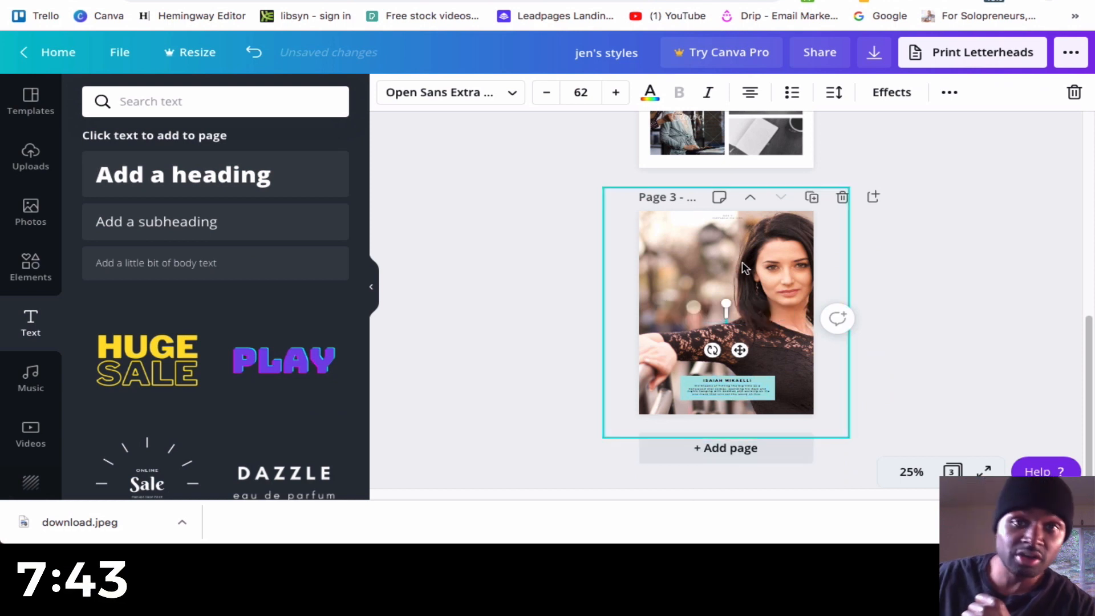
# Open the download settings for the magazine and set the file type to PDF Standard
pyautogui.scroll(1, 733, 239)
pyautogui.scroll(10, 733, 236)
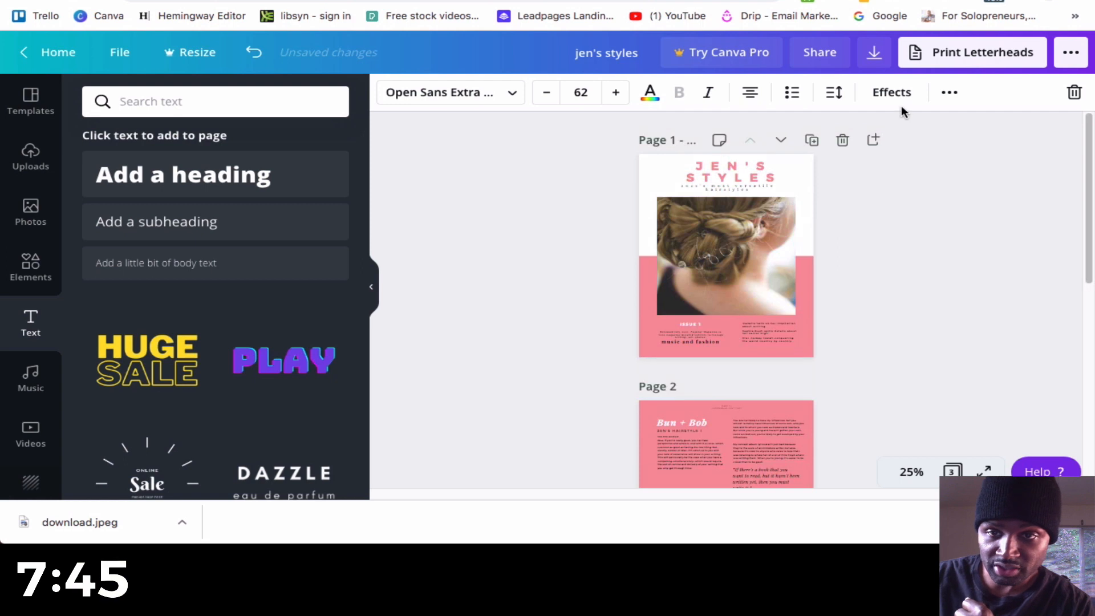
pyautogui.click(874, 52)
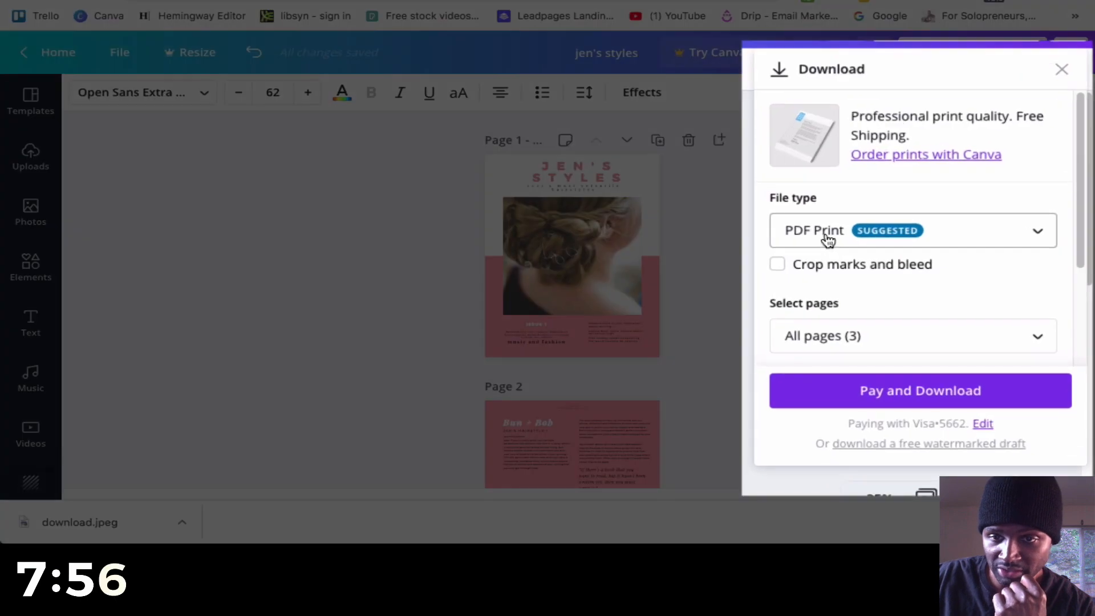
pyautogui.click(827, 240)
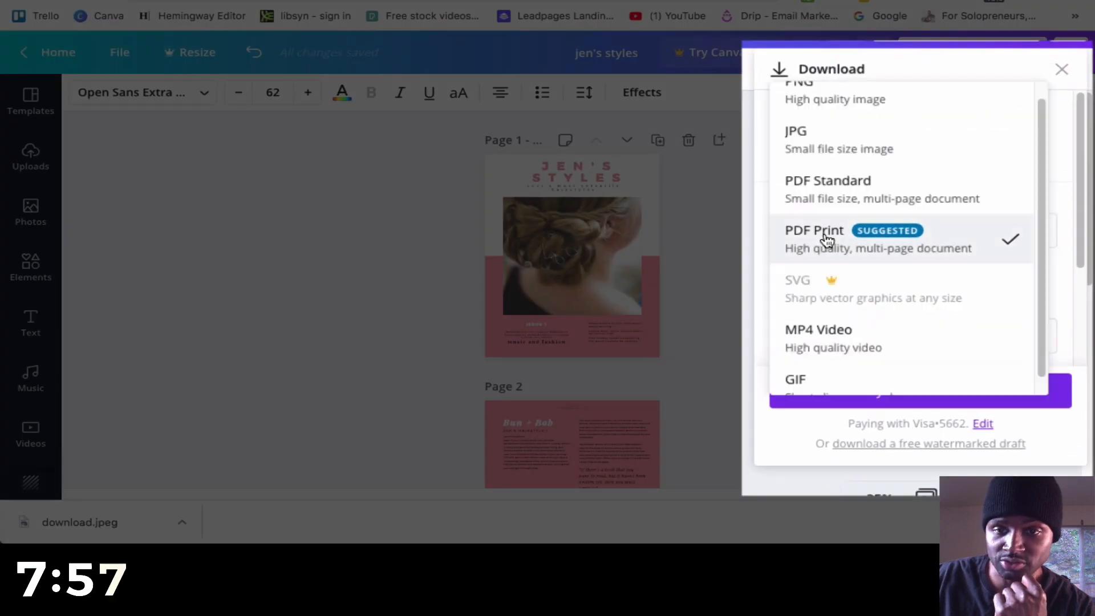
pyautogui.click(821, 195)
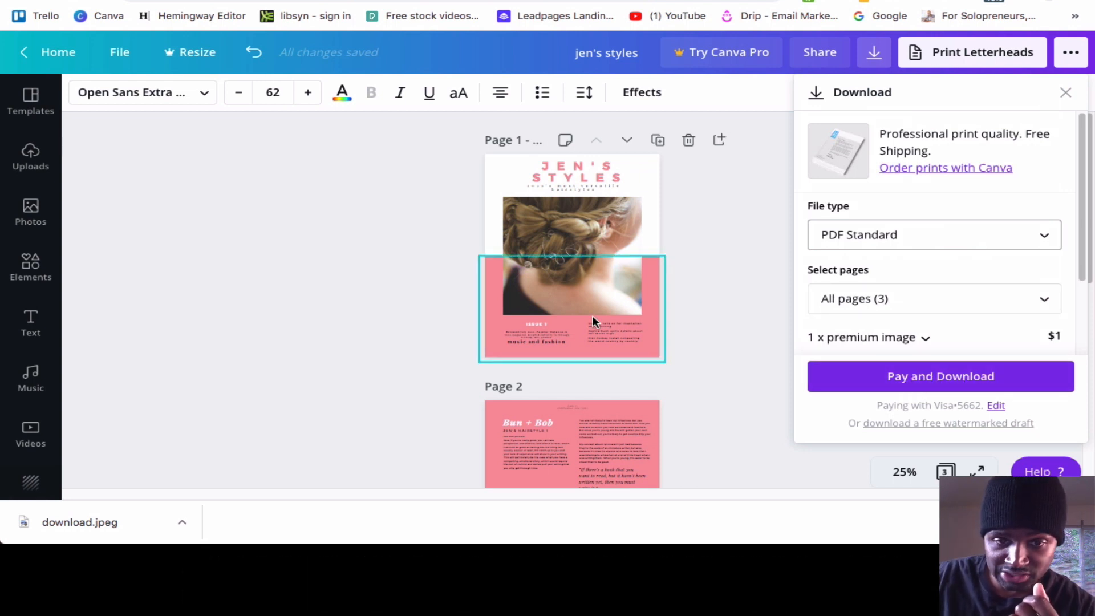
# Remove the premium photo of two women in a studio from page 2's picture grid
pyautogui.scroll(-8, 593, 316)
pyautogui.click(604, 340)
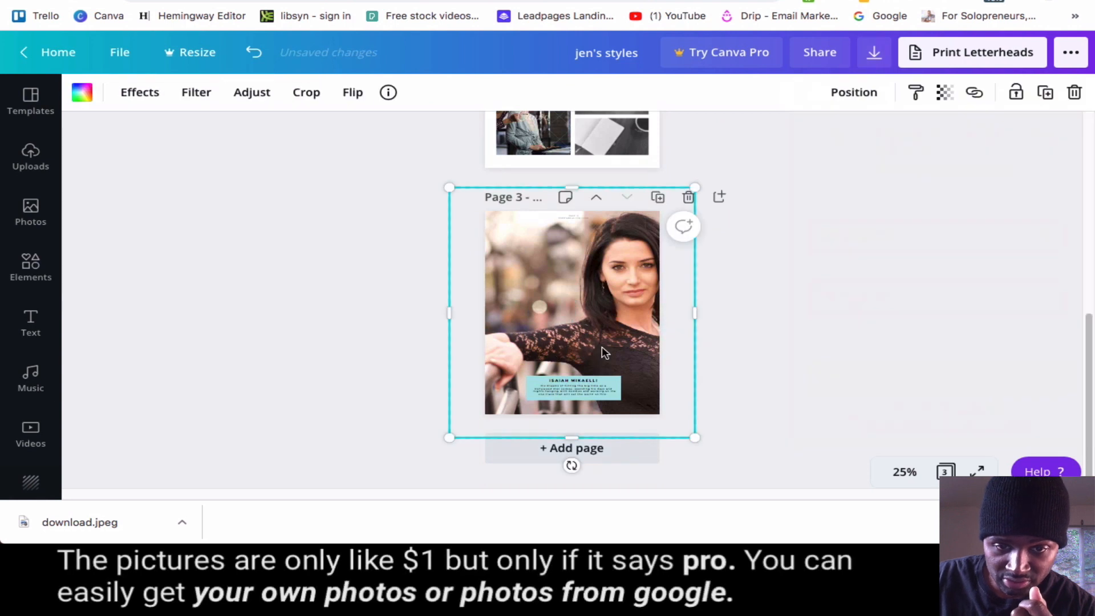
pyautogui.scroll(2, 574, 257)
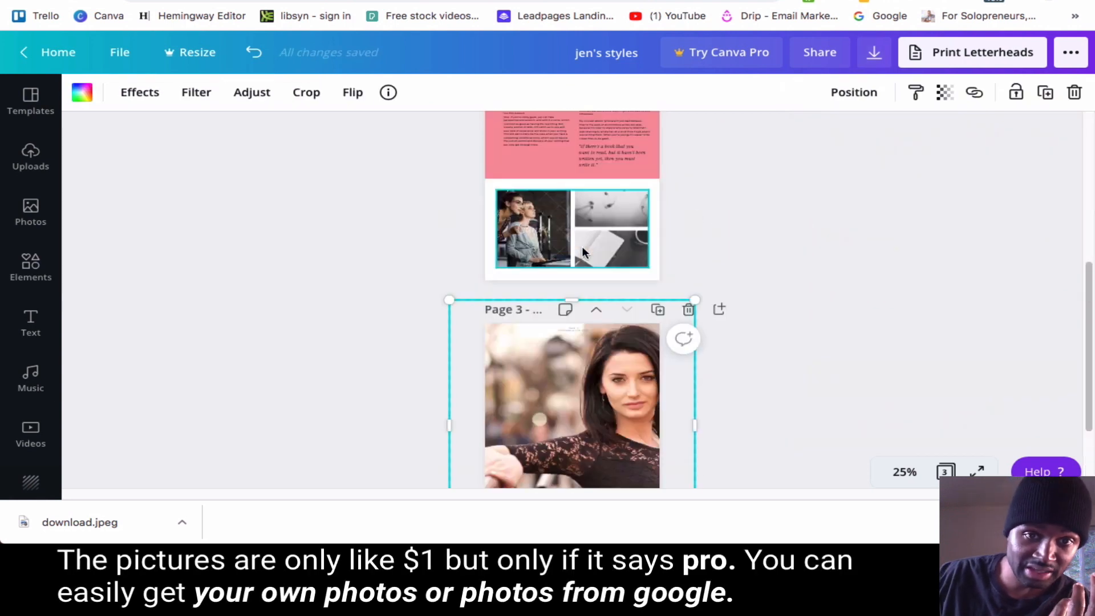
pyautogui.click(527, 235)
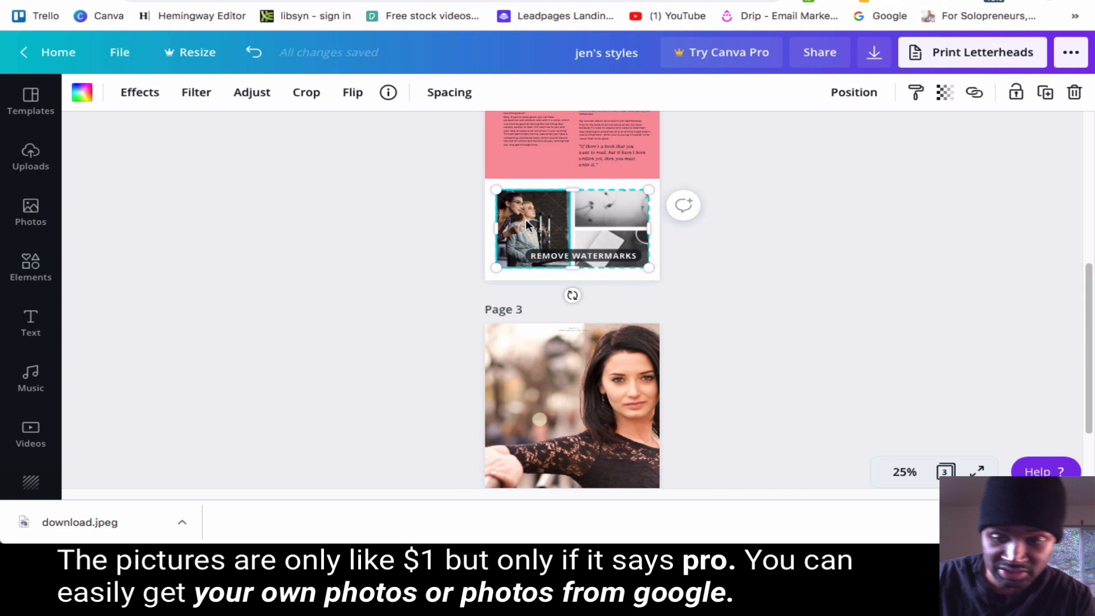
pyautogui.press('Delete')
# Download the magazine as a PDF and dismiss the print offer
pyautogui.click(875, 55)
pyautogui.click(930, 363)
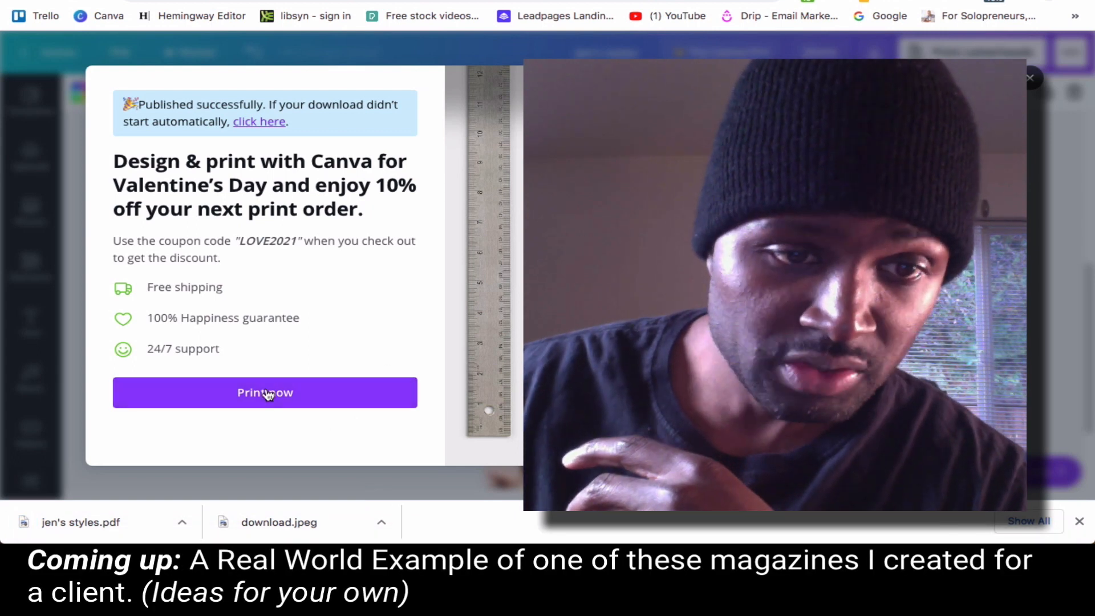
pyautogui.click(1042, 81)
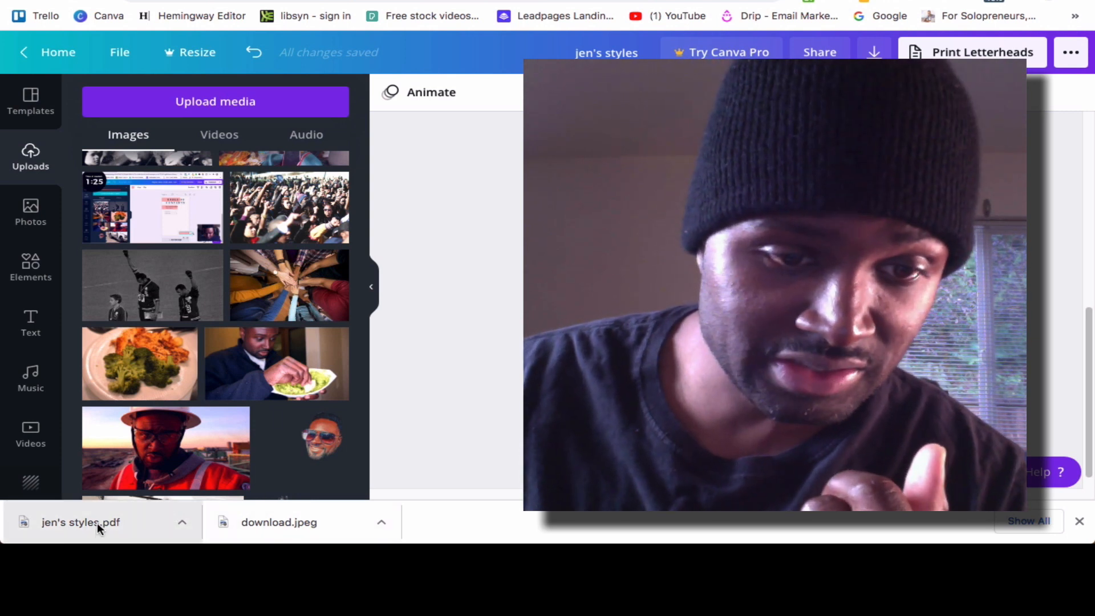
# Open the downloaded jen's styles.pdf and review its pages at 50% zoom
pyautogui.click(97, 523)
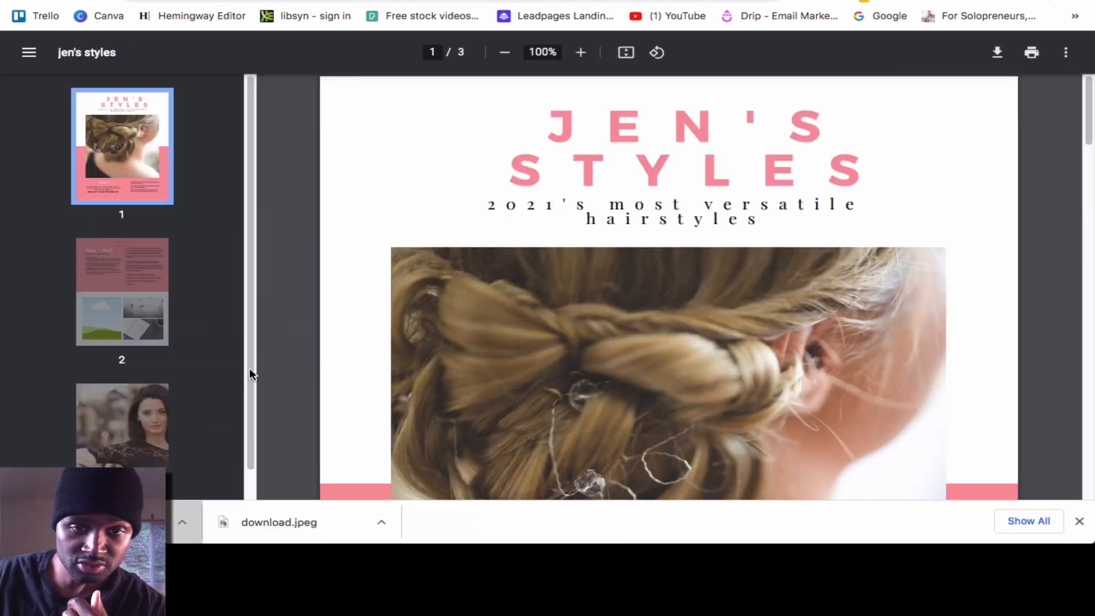
pyautogui.hotkey('ctrl', '-')
pyautogui.hotkey('ctrl', '-')
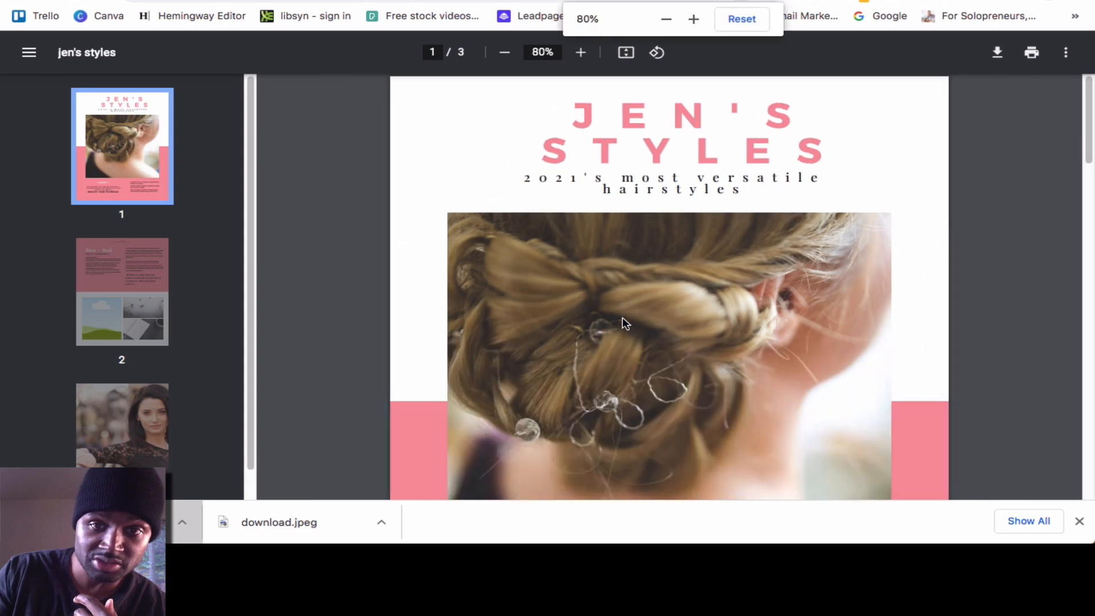
pyautogui.hotkey('ctrl', '-')
pyautogui.hotkey('ctrl', '-')
pyautogui.hotkey('ctrl', '-')
pyautogui.hotkey('ctrl', '-')
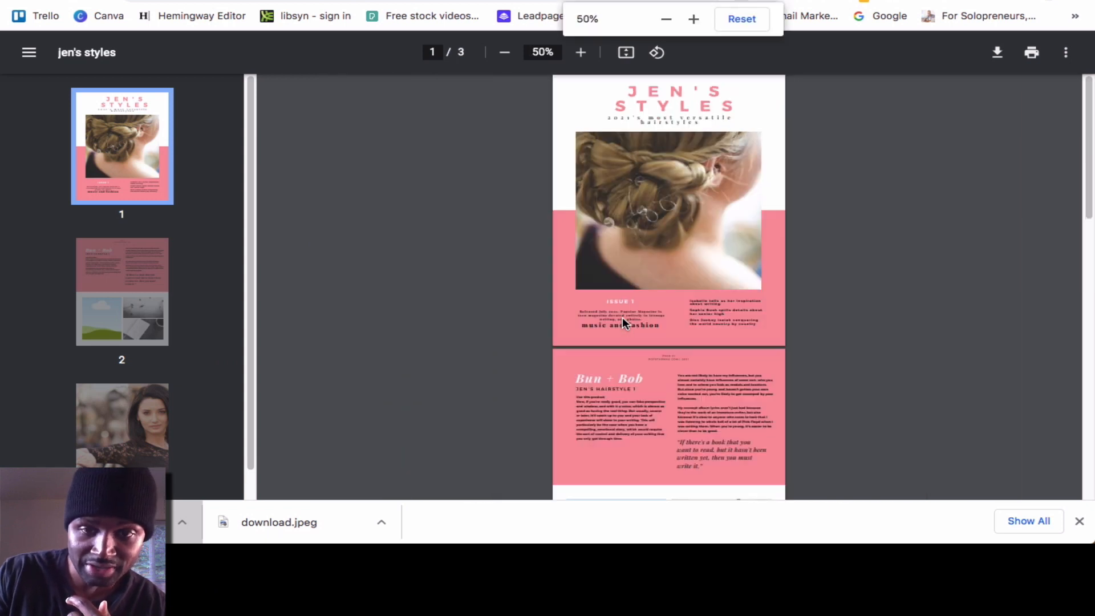
pyautogui.hotkey('ctrl', '+')
pyautogui.scroll(-10, 622, 318)
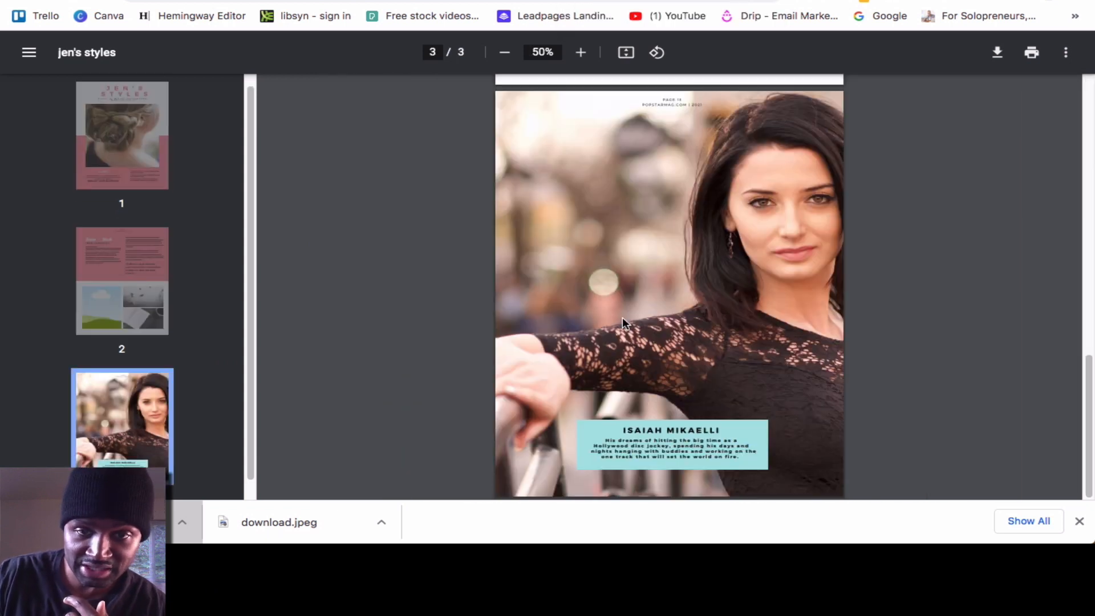